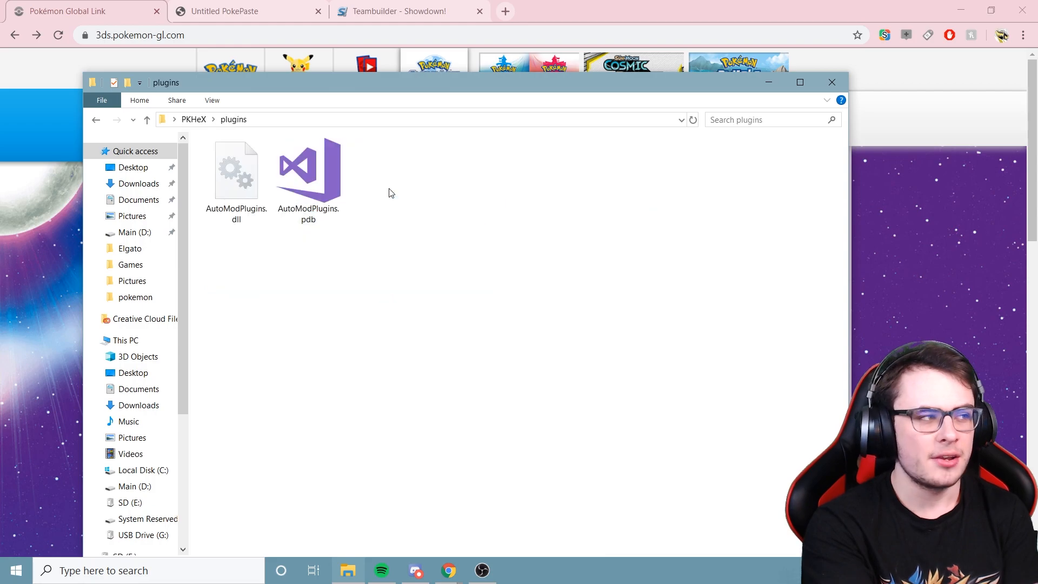
Check the contents of the plugins, bak and trainers subfolders of the PKHeX folder, including AutoModPlugins.dll.
left_click(236, 184)
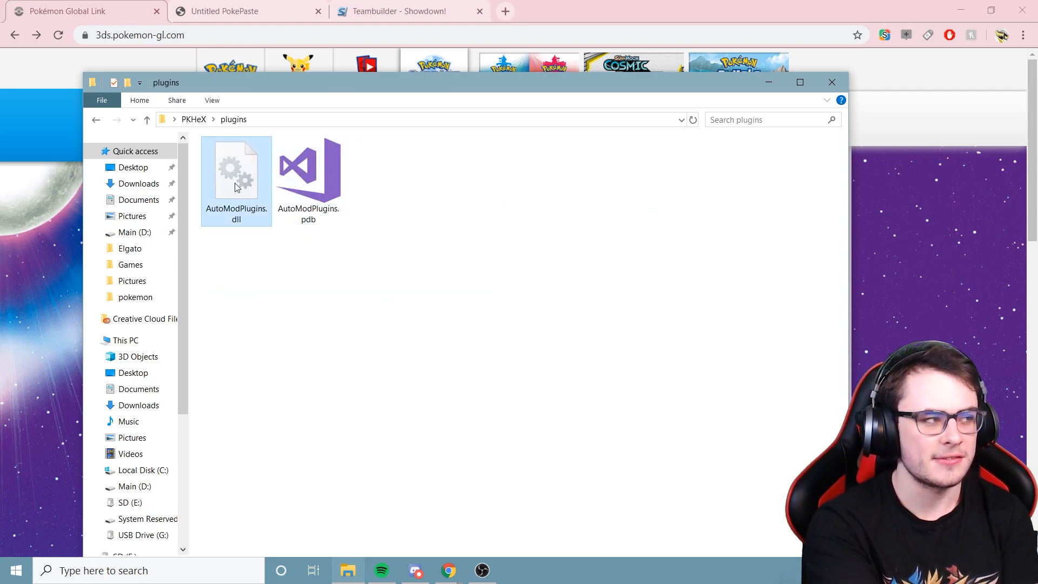
left_click(194, 119)
double_click(264, 195)
left_click(193, 119)
double_click(524, 184)
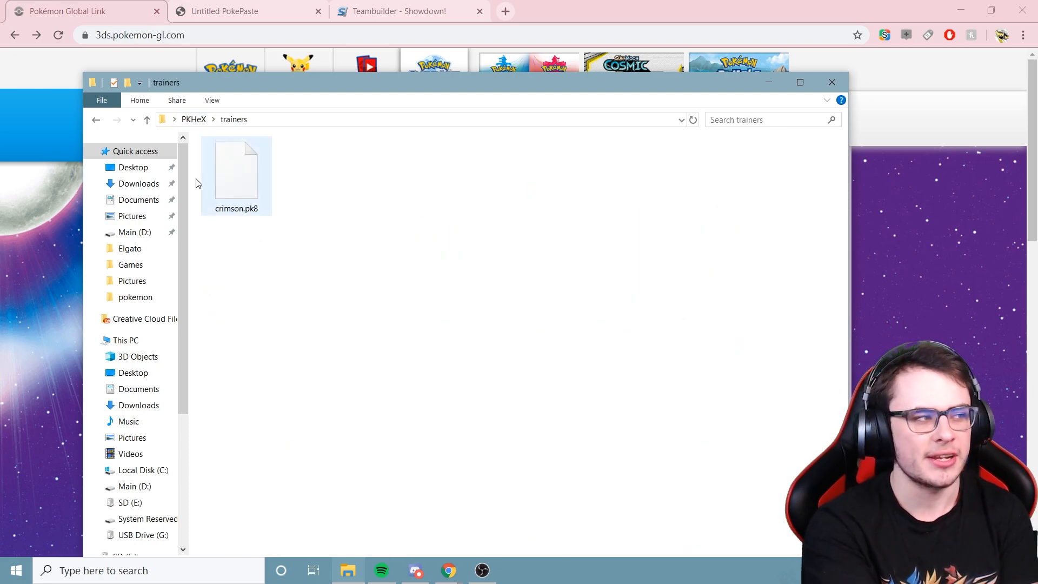
left_click(196, 120)
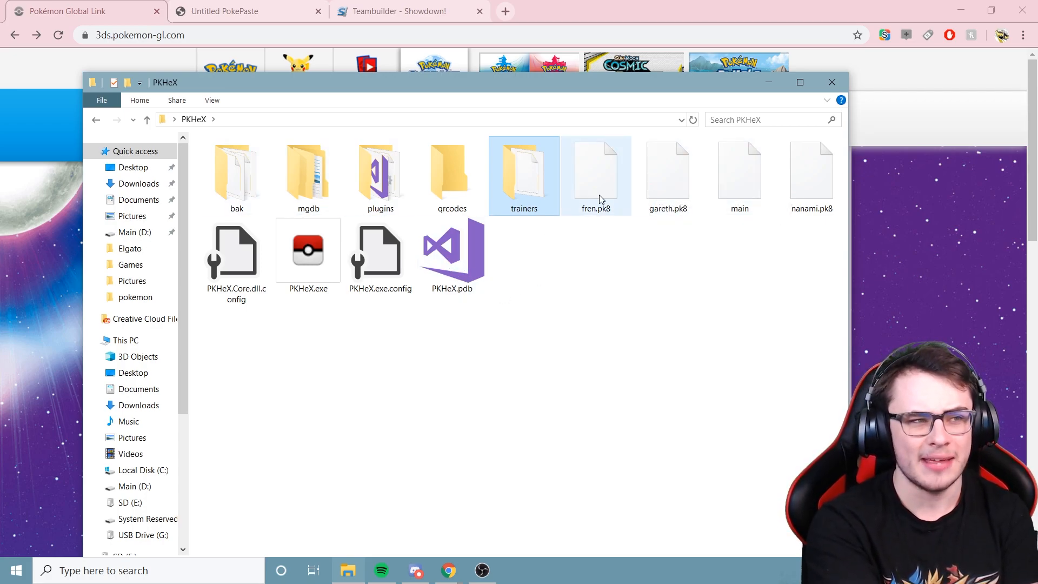
double_click(538, 201)
left_click(196, 120)
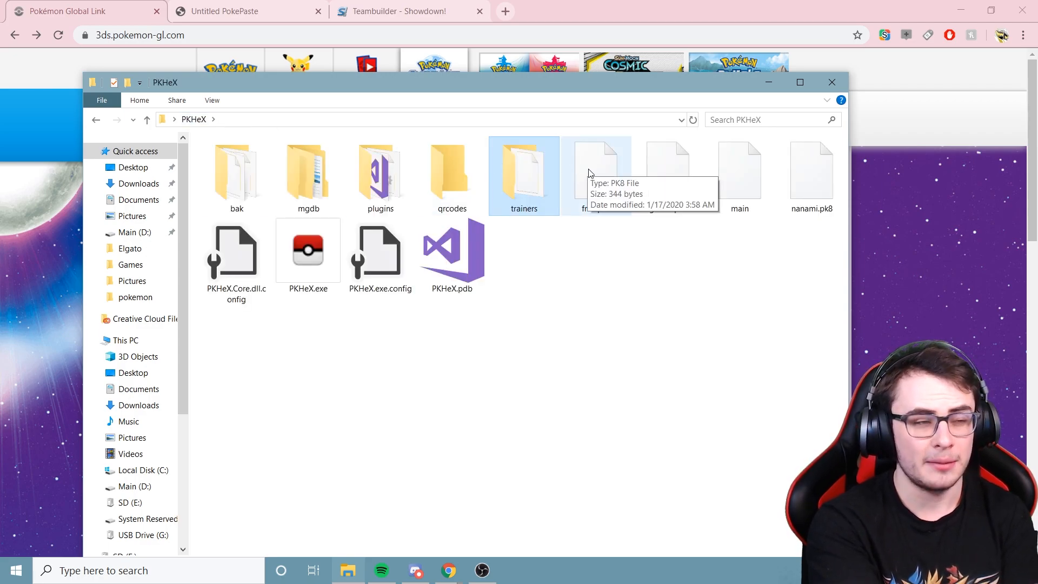
Look over the gareth.pk8, nanami.pk8 and fren.pk8 files alongside the plugins folder in the PKHeX folder.
left_click(671, 195)
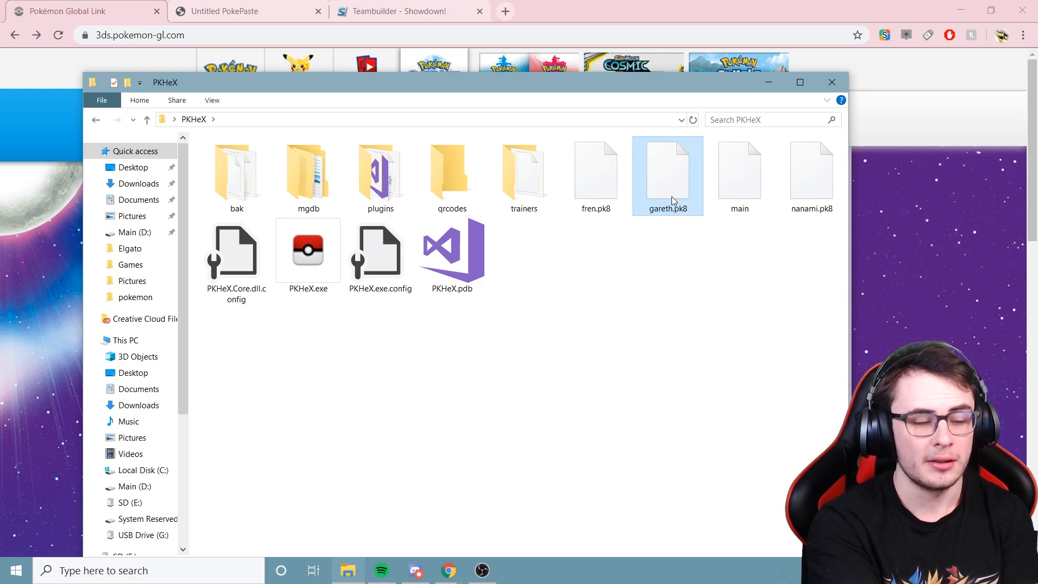
left_click(810, 207)
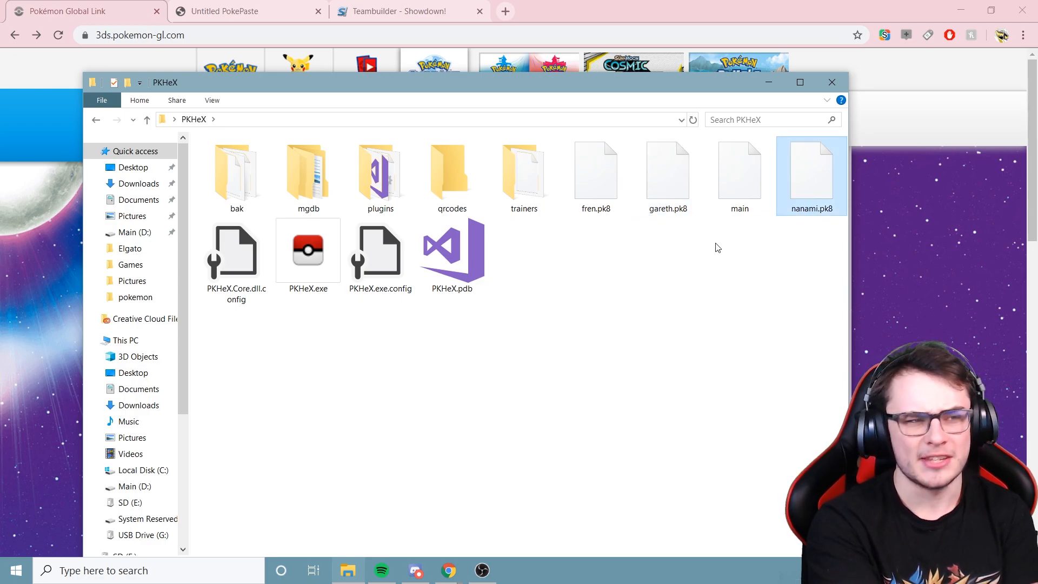
left_click(591, 196)
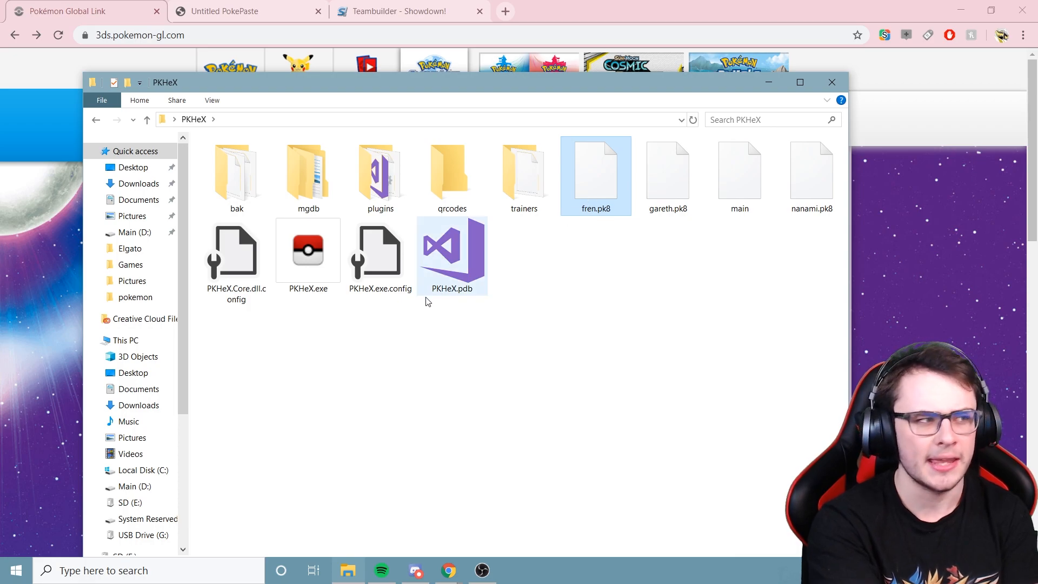
left_click(408, 342)
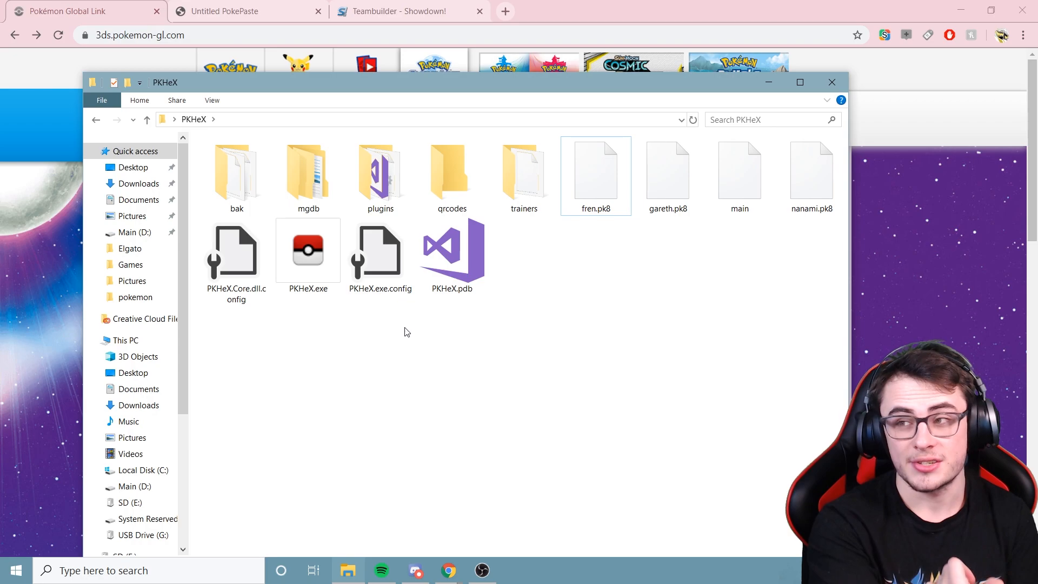
left_click(661, 191)
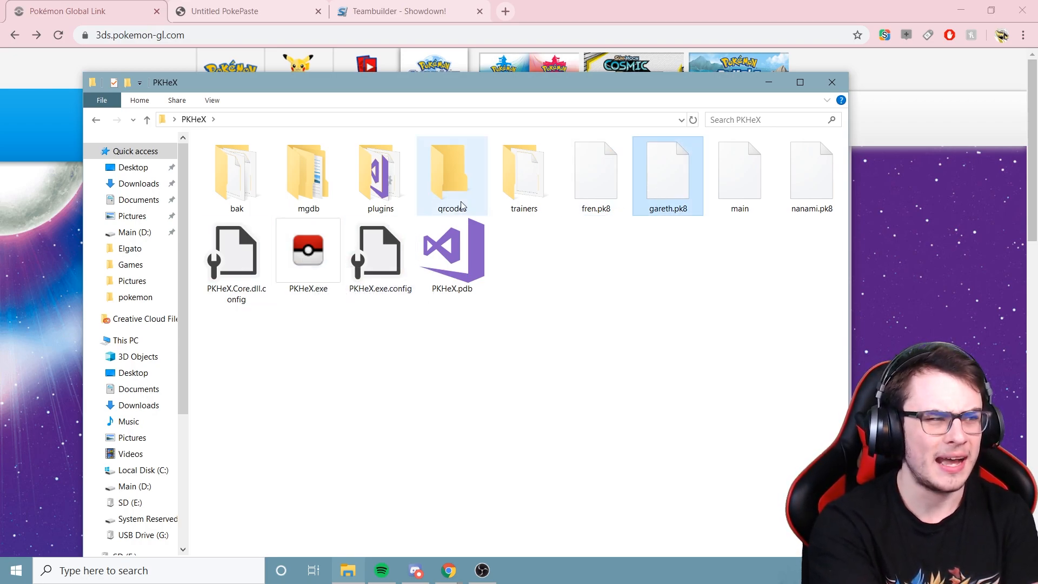
left_click(379, 205)
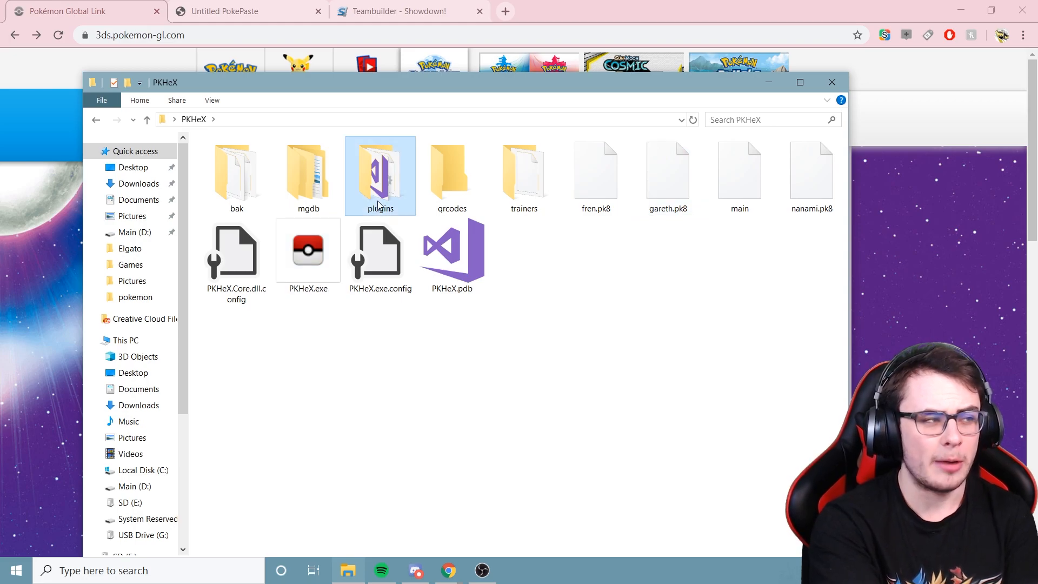
Start PKHeX.exe from the PKHeX folder and bring its window to the front.
double_click(304, 251)
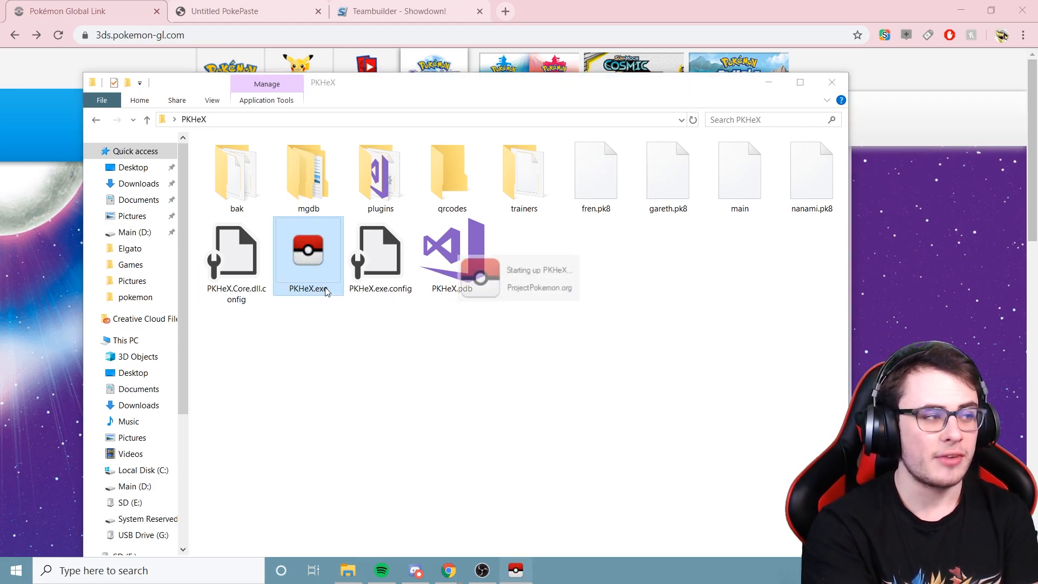
mouse_move(527, 577)
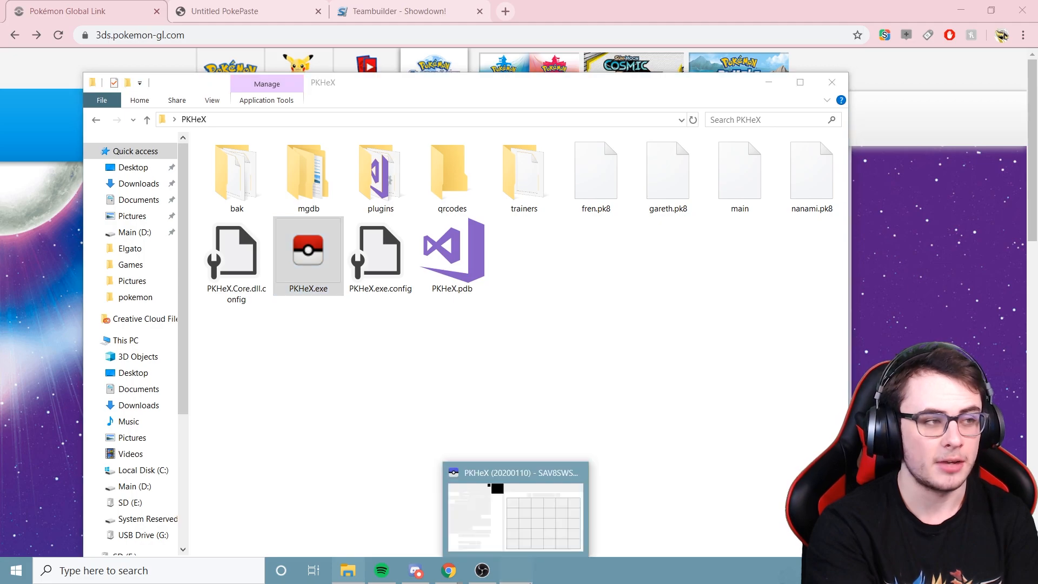
left_click(519, 565)
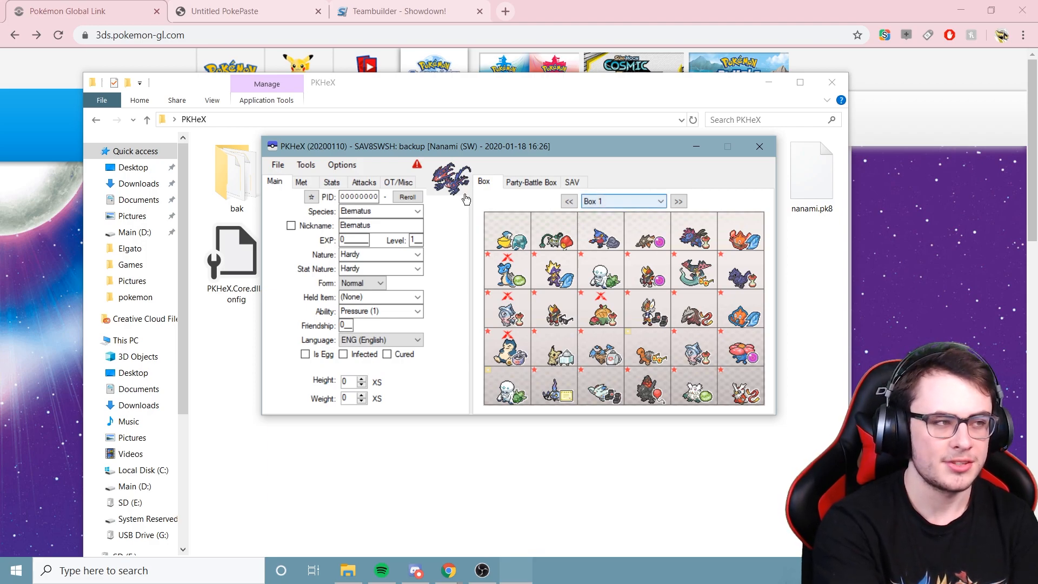
Load the Ultra Moon save file named main into PKHeX.
left_click(278, 165)
left_click(303, 190)
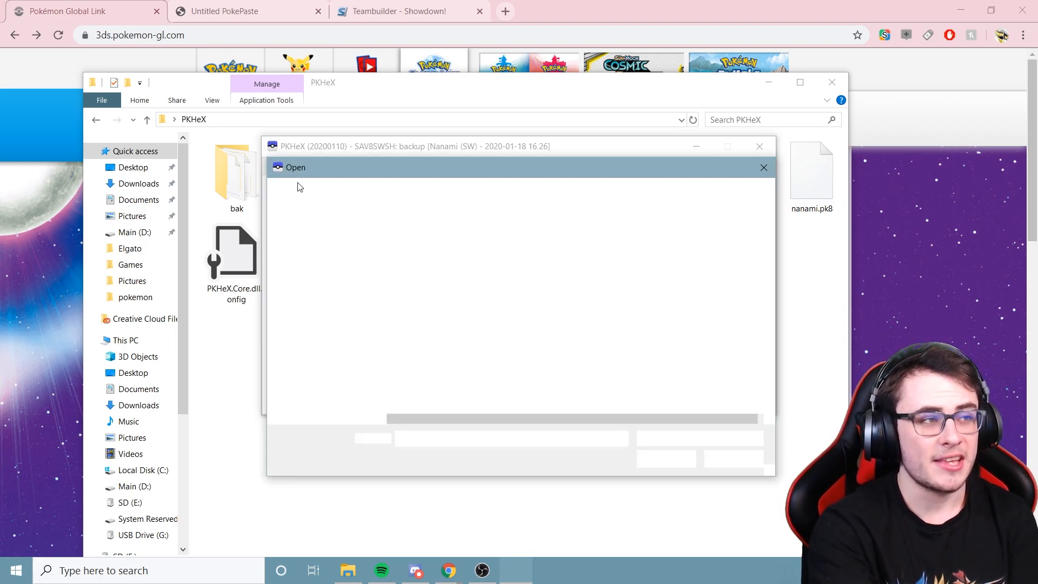
double_click(437, 251)
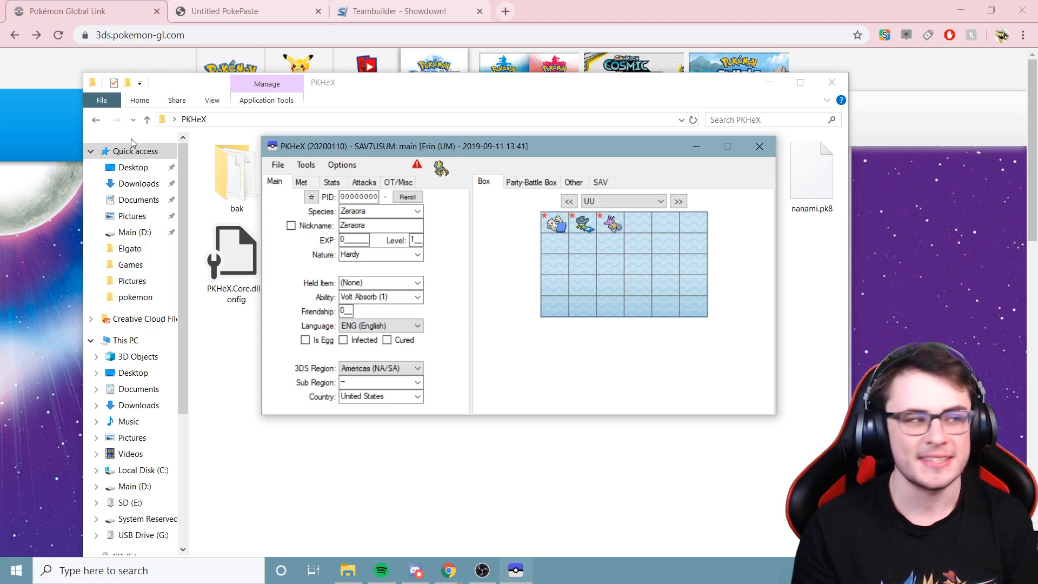
Export QR codes for the Pokémon in the UU box with Auto Legality Mod.
left_click(306, 164)
mouse_move(342, 181)
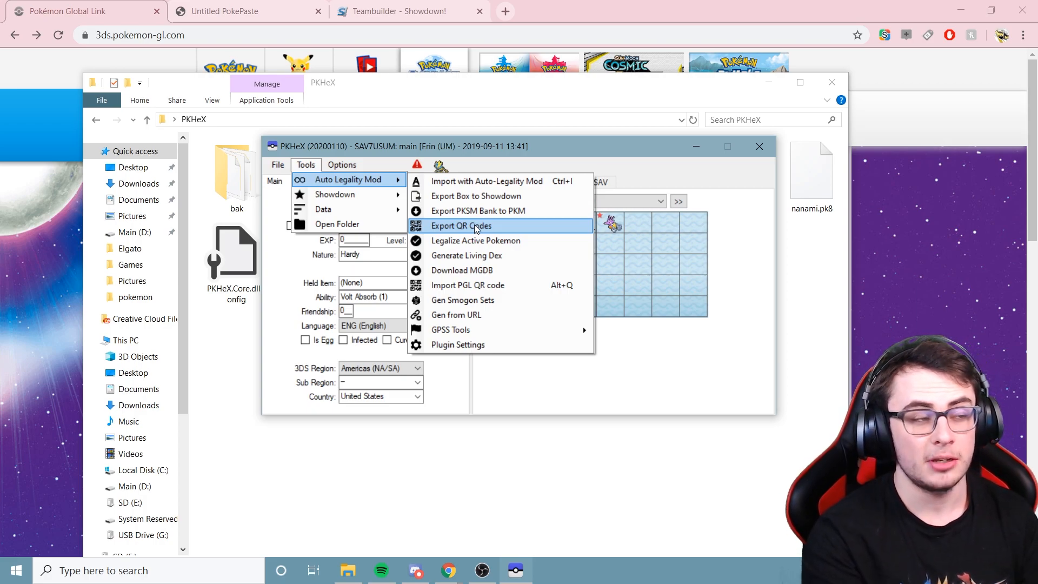
left_click(476, 241)
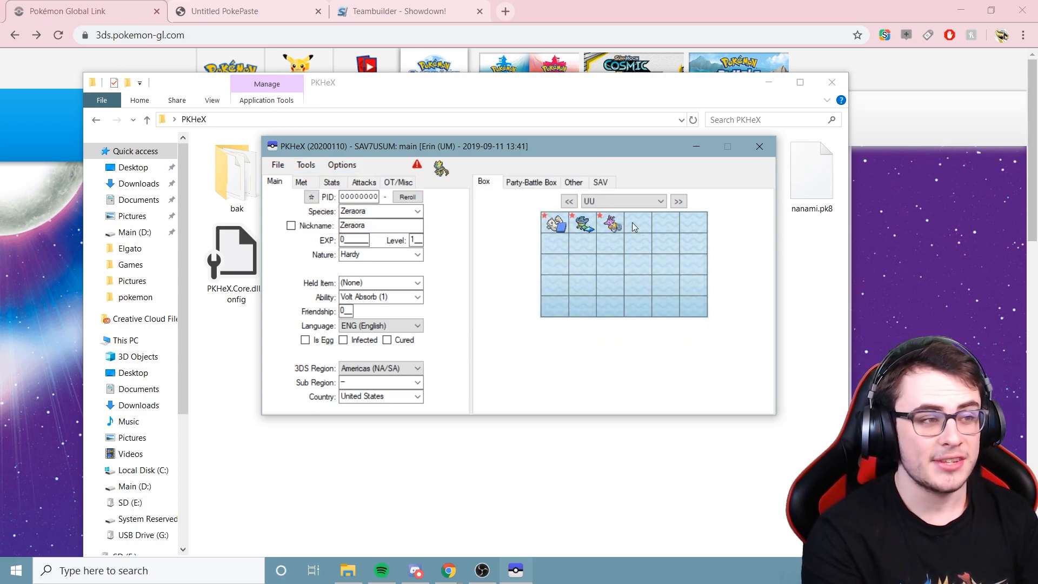
left_click(307, 166)
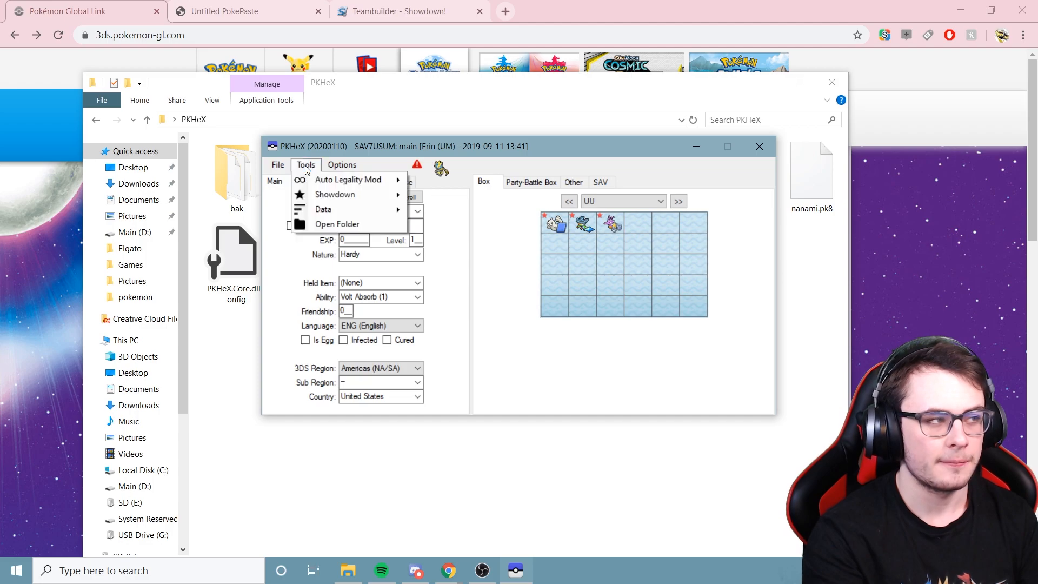
mouse_move(319, 179)
left_click(515, 233)
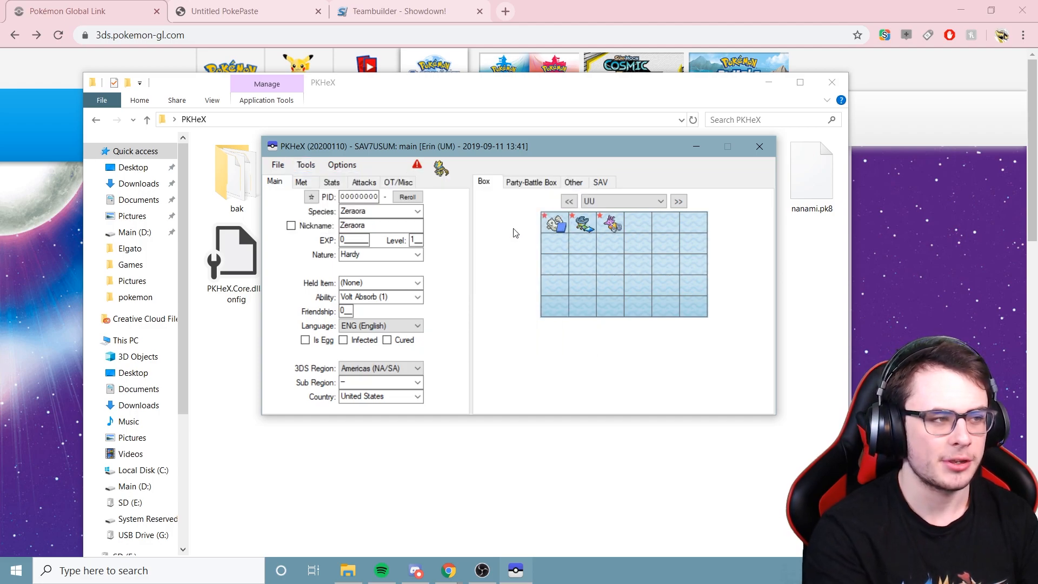
Open the qrcodes folder in File Explorer and check the exported QR code images for Pokémon 087 and 230.
left_click(595, 506)
double_click(433, 171)
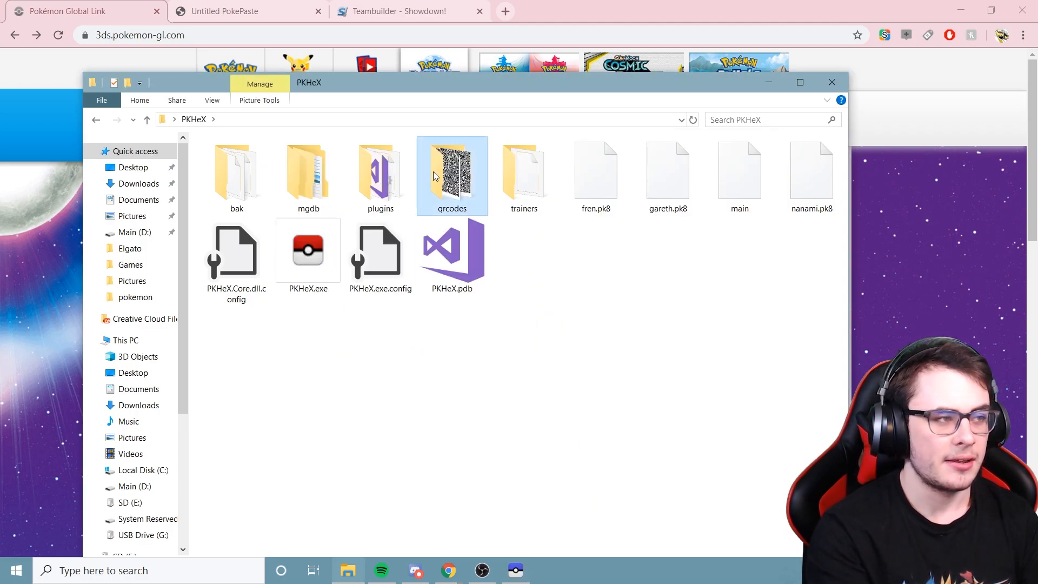
left_click(227, 219)
left_click(297, 227)
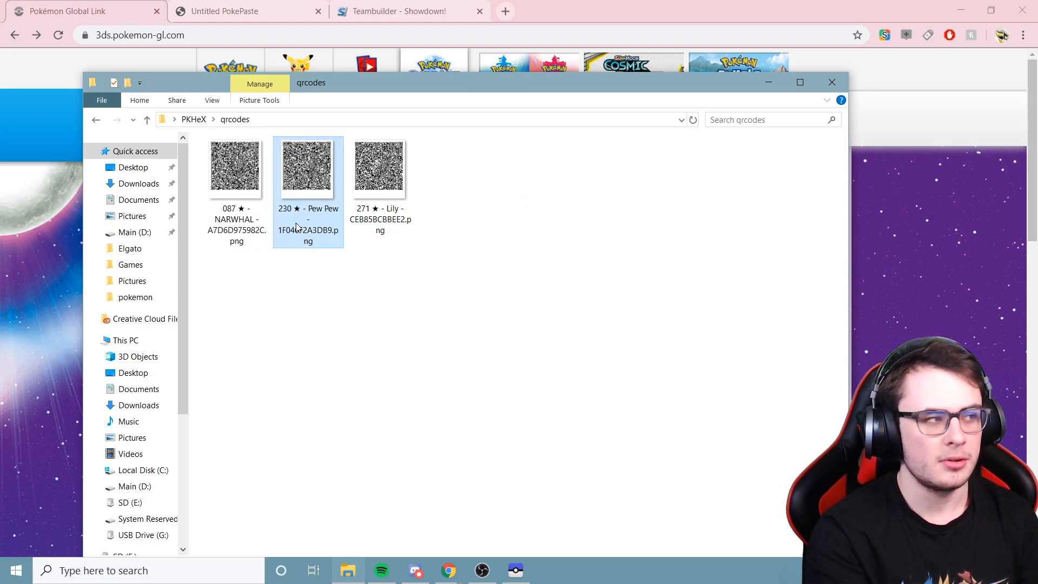
Reposition the PKHeX window so the exported QR images stay visible, and pick out the 271 image for comparison.
left_click(515, 570)
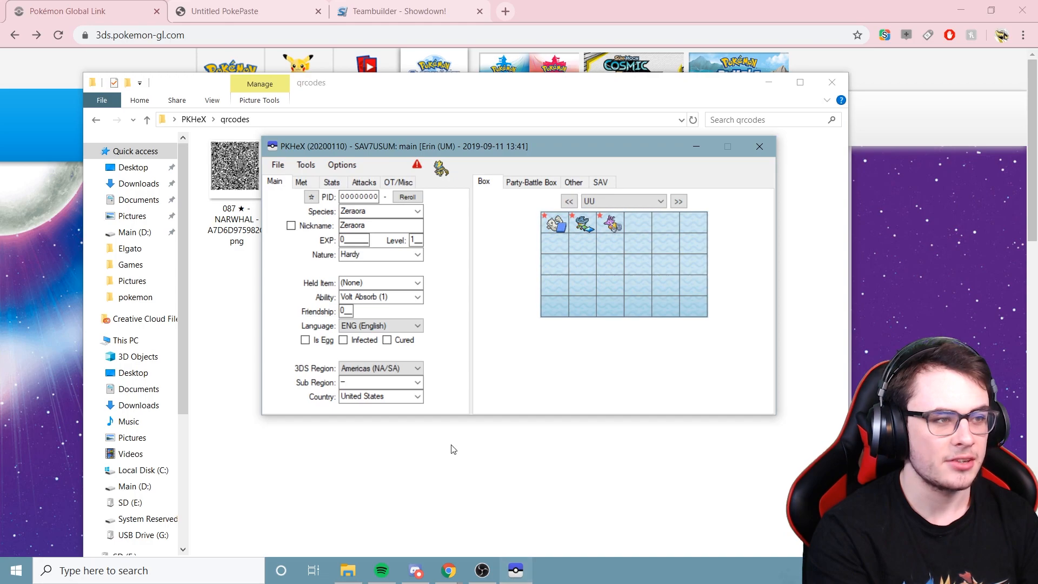
left_click_drag(497, 146, 505, 248)
left_click(431, 223)
left_click(393, 210)
left_click(516, 570)
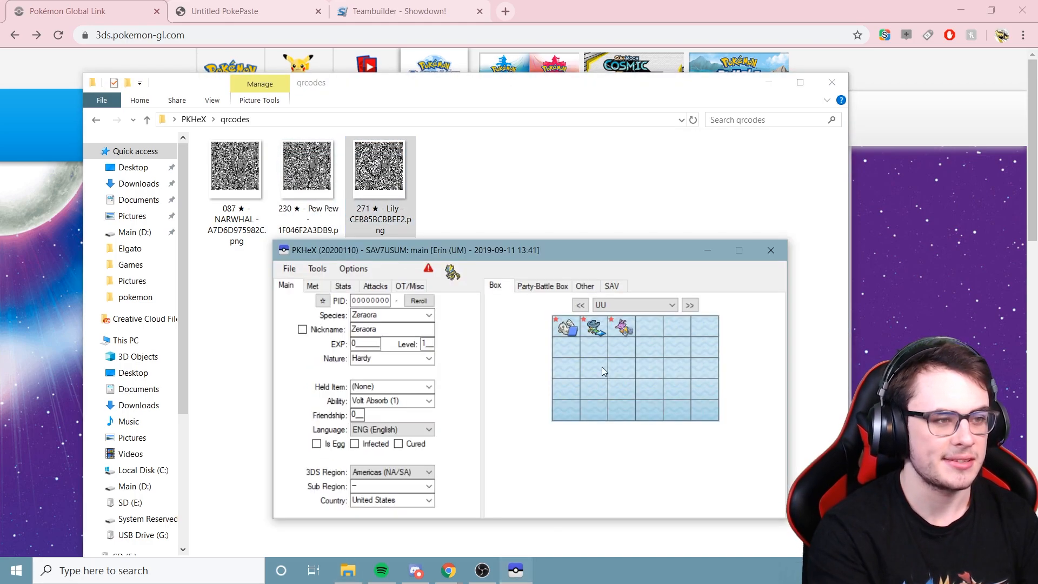
View Lombre, the third Pokémon and Dewgong from the UU box in the editor to compare with the exported QR codes.
right_click(597, 331)
left_click(630, 338)
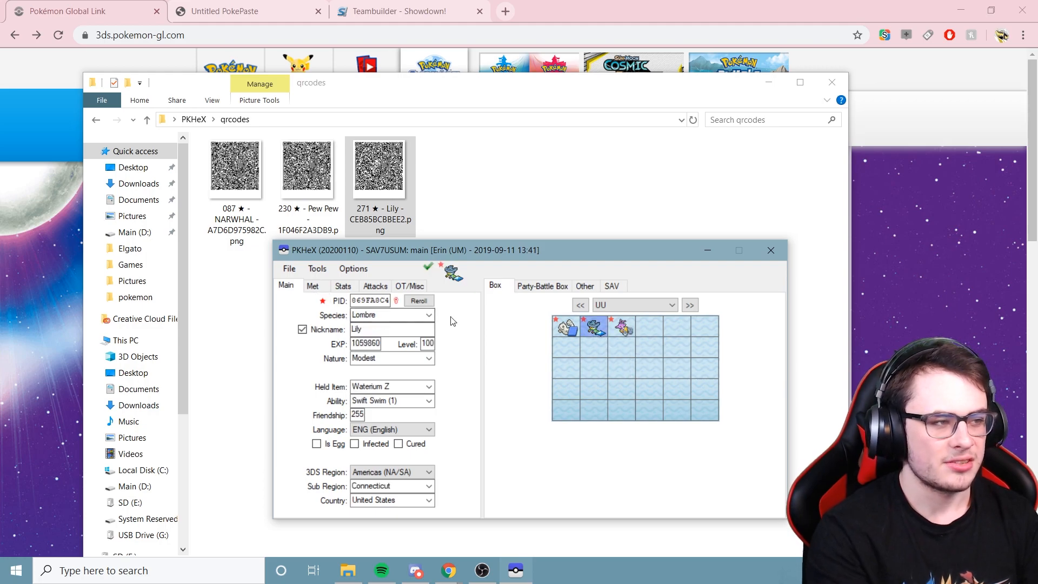
right_click(623, 326)
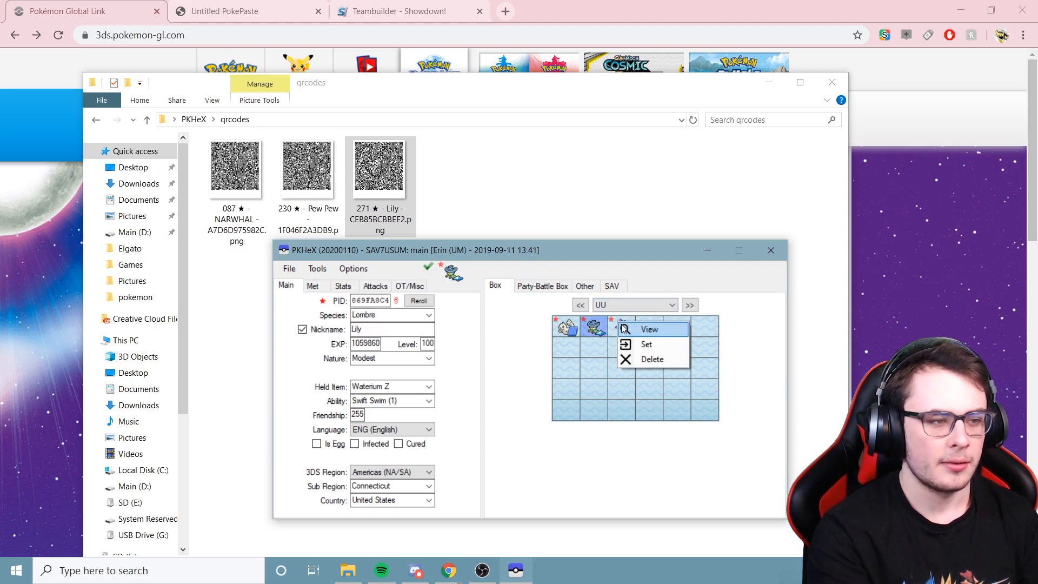
left_click(625, 329)
right_click(566, 326)
left_click(593, 331)
left_click_drag(506, 250, 502, 194)
Return to the main PKHeX folder, and look up Auto Legality Mod's Import PGL QR code command in PKHeX.
left_click(193, 120)
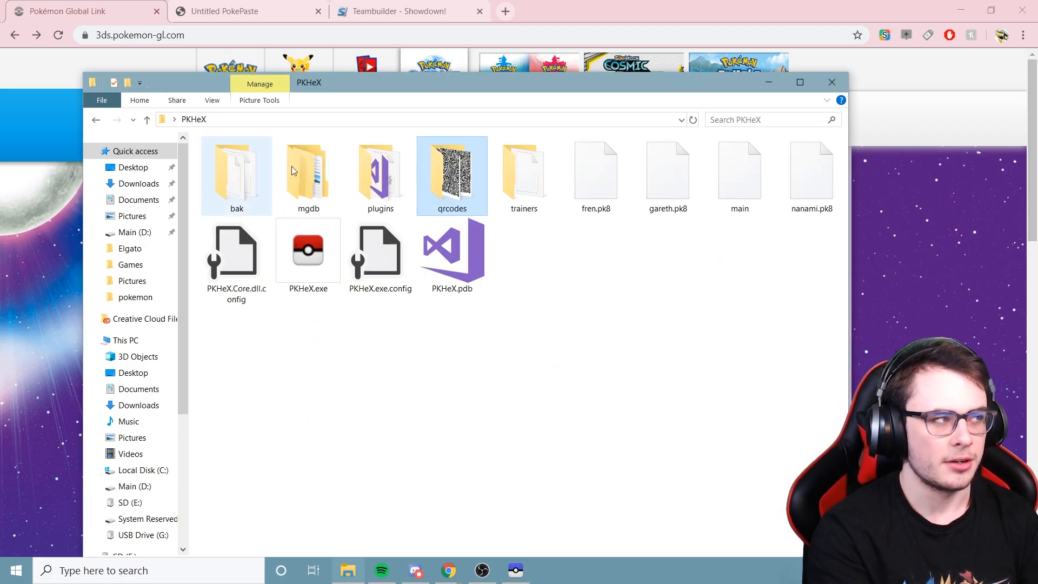
left_click(516, 570)
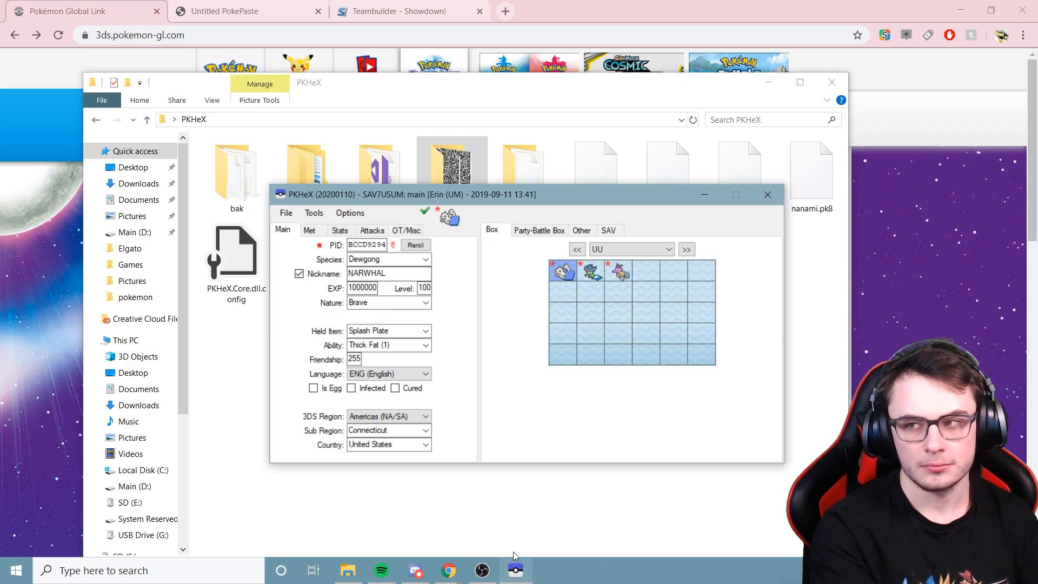
left_click(314, 213)
mouse_move(344, 233)
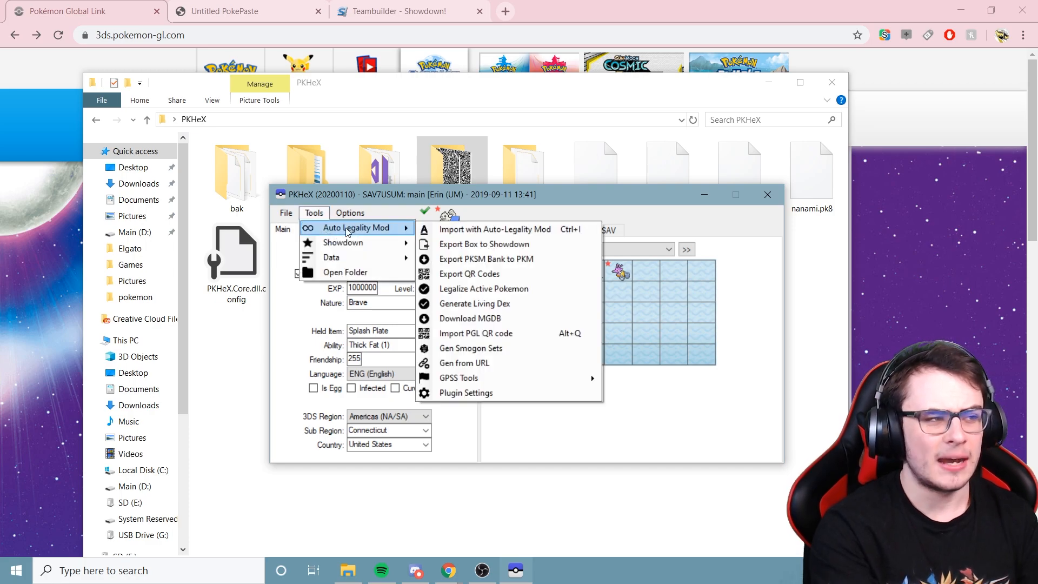
left_click(489, 335)
Open the top-ranked Double Battles team from the QR Rental Teams page on the Pokémon Global Link site.
scroll(514, 325, "down", 3)
scroll(514, 325, "up", 3)
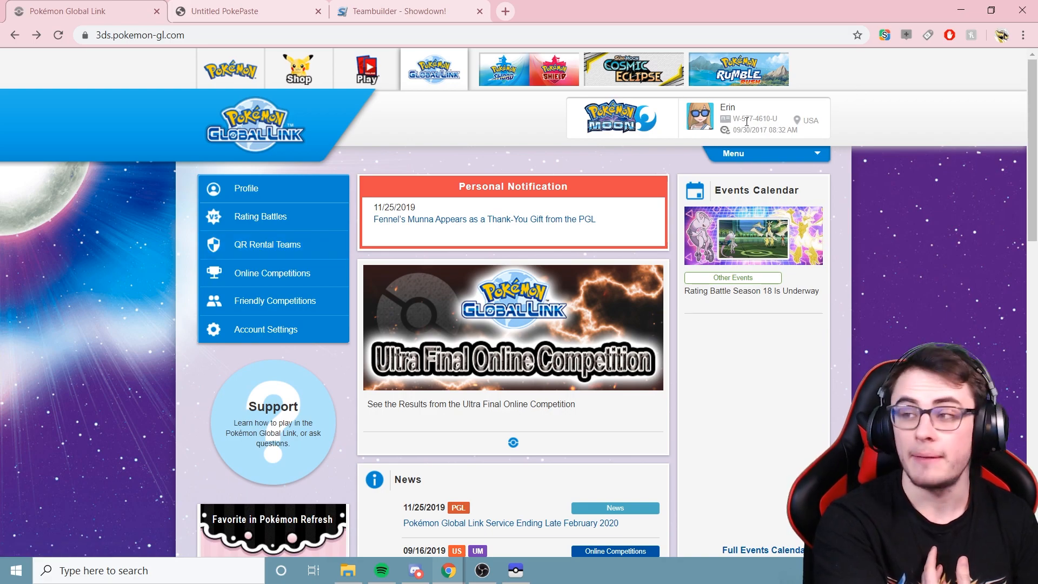
left_click(293, 247)
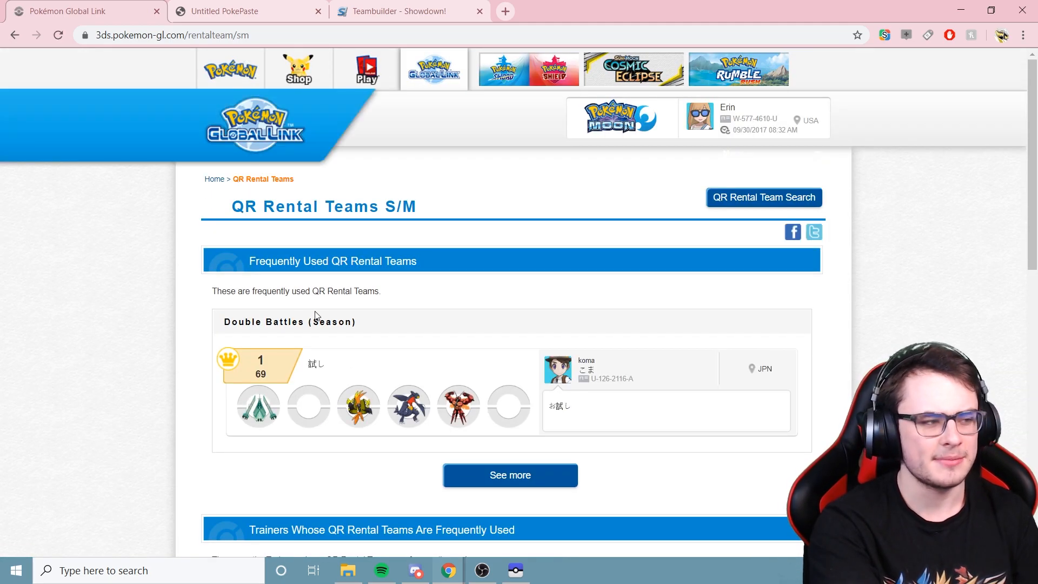
scroll(315, 315, "down", 1)
left_click(354, 325)
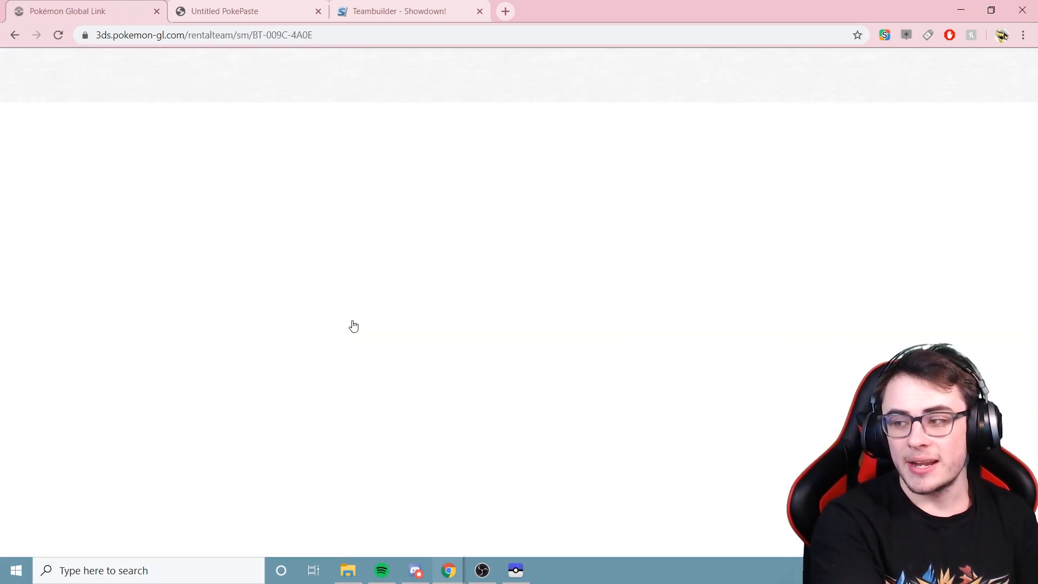
Display the rental team's QR code and copy its image to the clipboard.
scroll(354, 324, "down", 6)
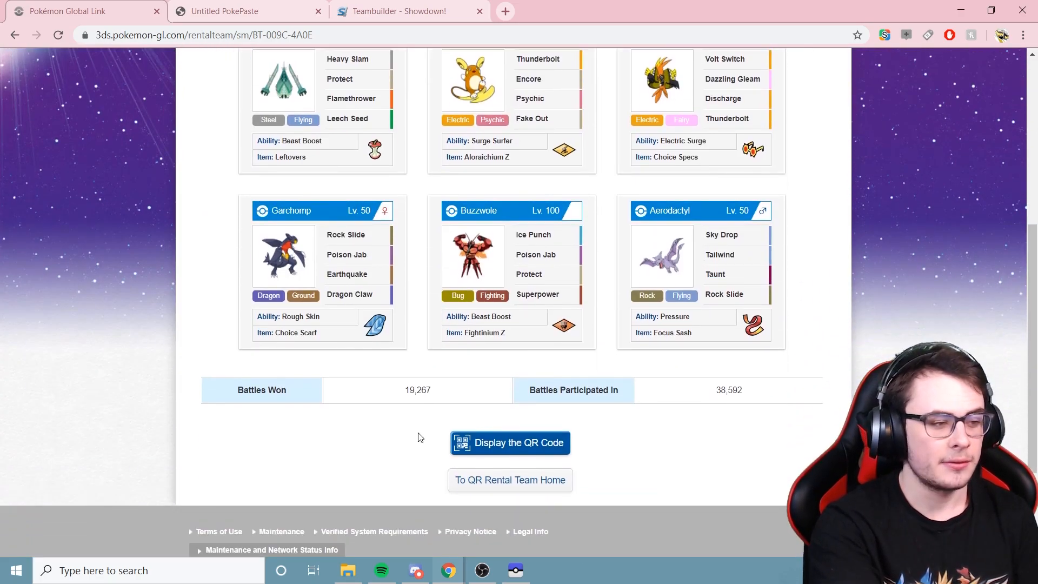
left_click(476, 443)
right_click(361, 283)
left_click(382, 324)
Import the copied PGL QR code into the UU box in PKHeX with Auto Legality Mod.
left_click(516, 571)
left_click(314, 213)
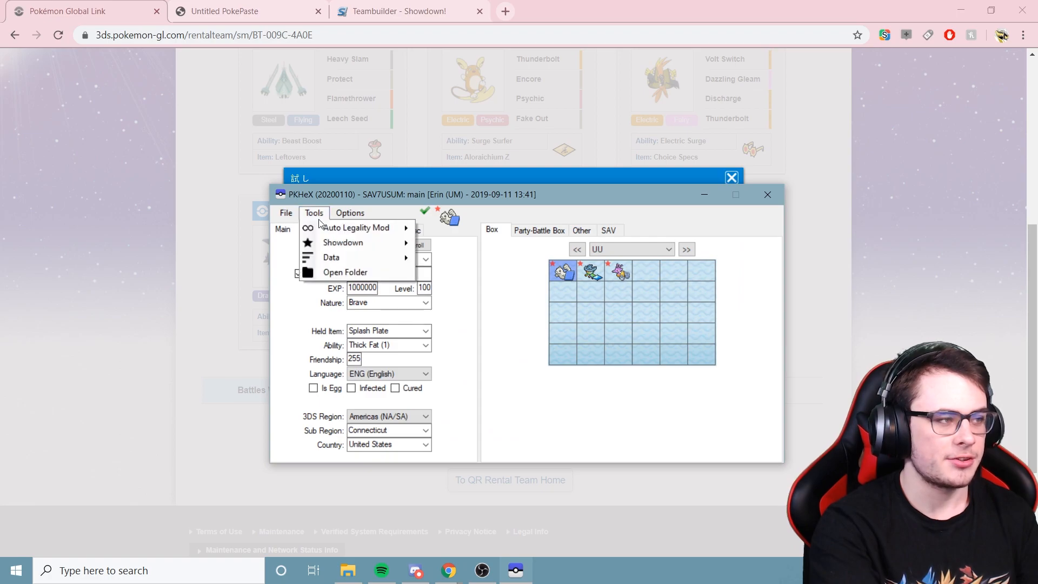
mouse_move(357, 228)
left_click(502, 334)
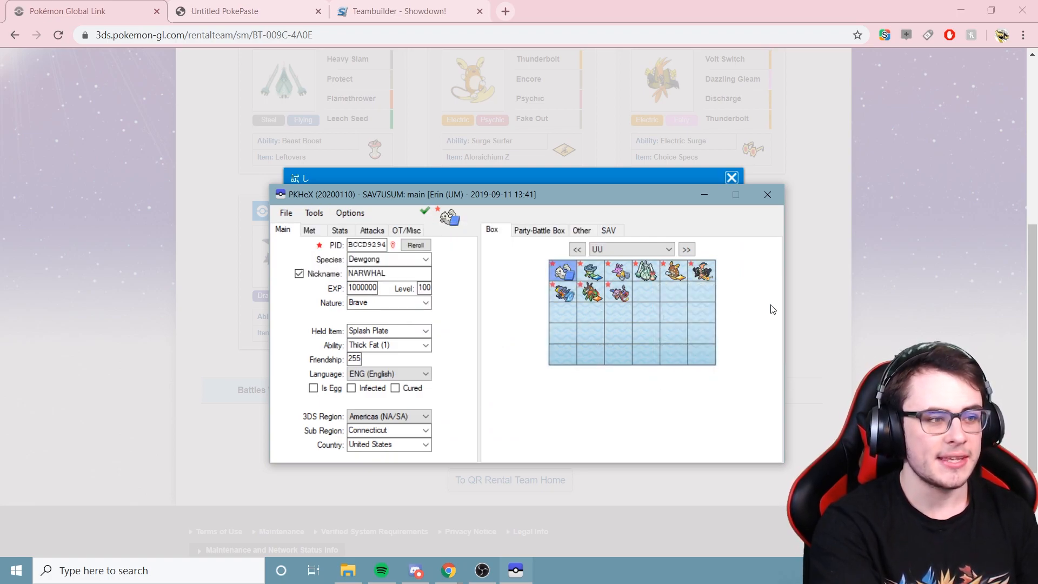
mouse_move(672, 277)
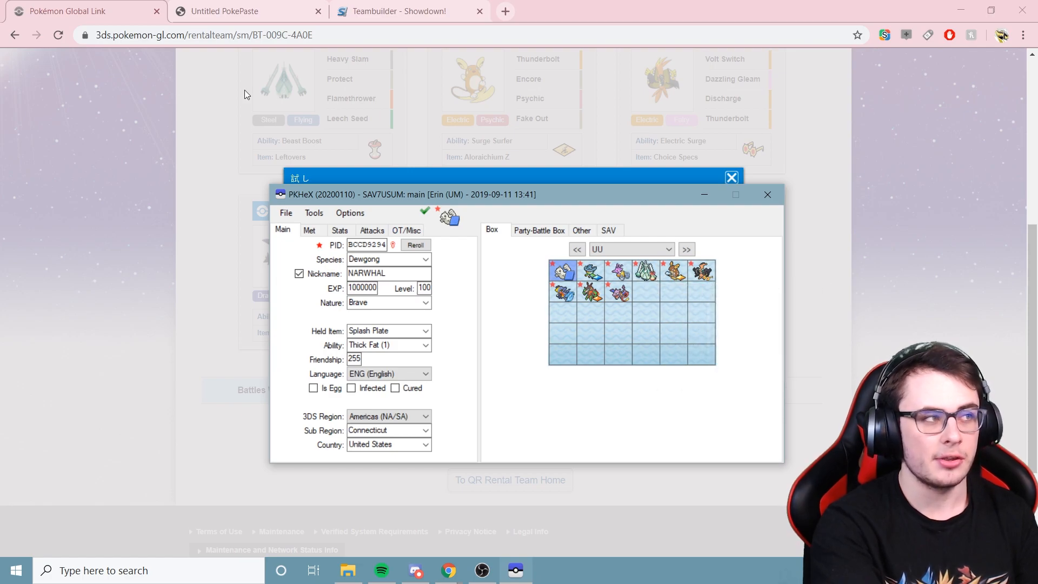
Close the QR code popup to review the rental team's members on the web page, and return to PKHeX.
left_click(810, 197)
left_click(731, 178)
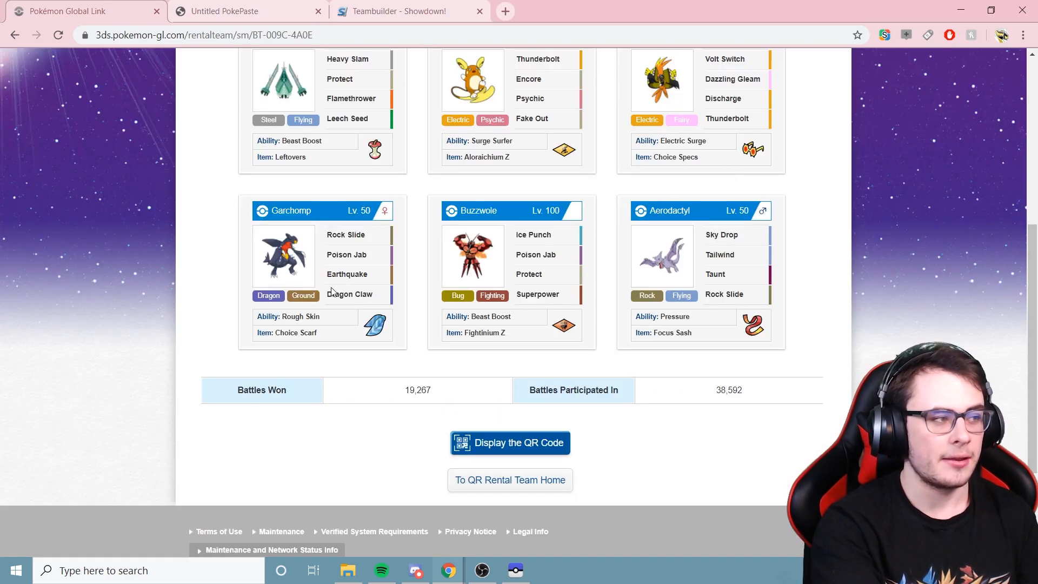
left_click(516, 571)
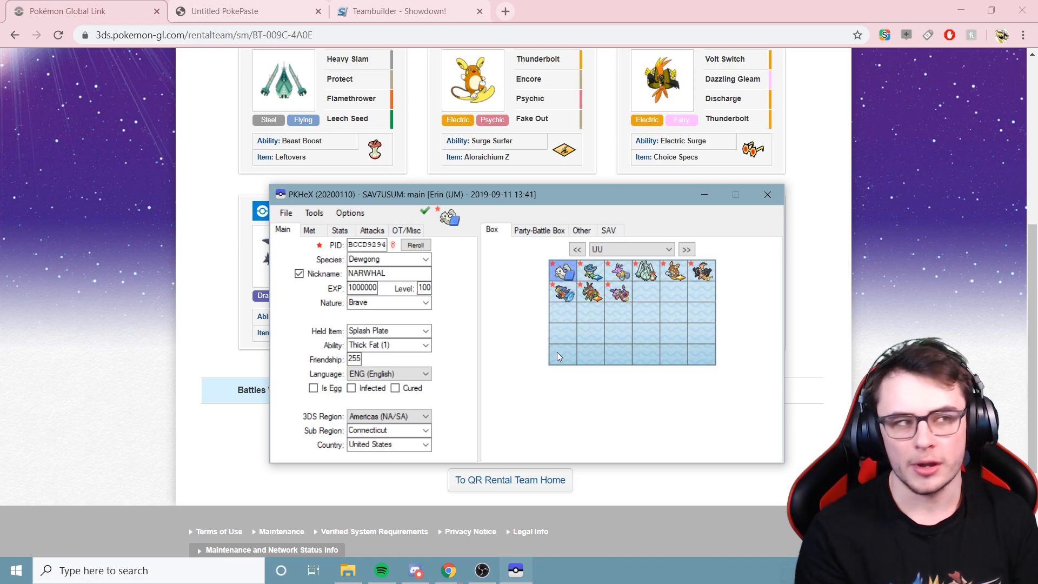
Set the species of the Pokémon in the editor to Dugtrio.
left_click(429, 262)
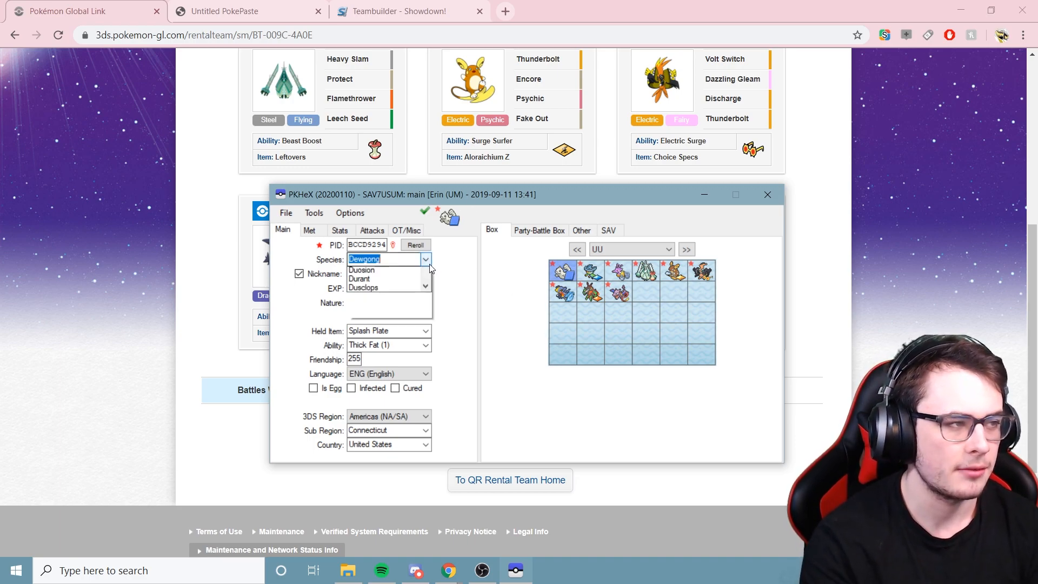
left_click(429, 264)
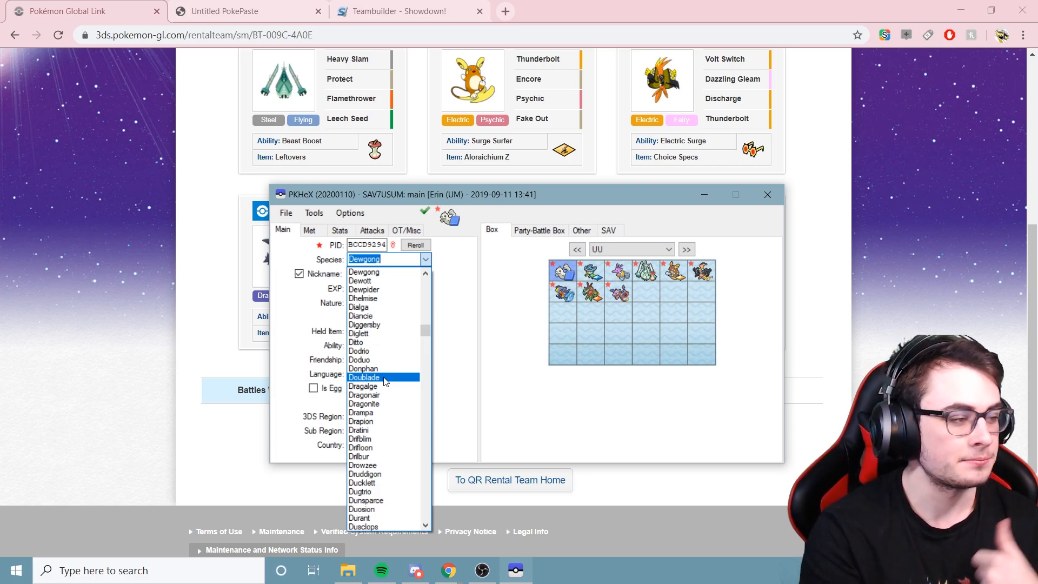
left_click(481, 355)
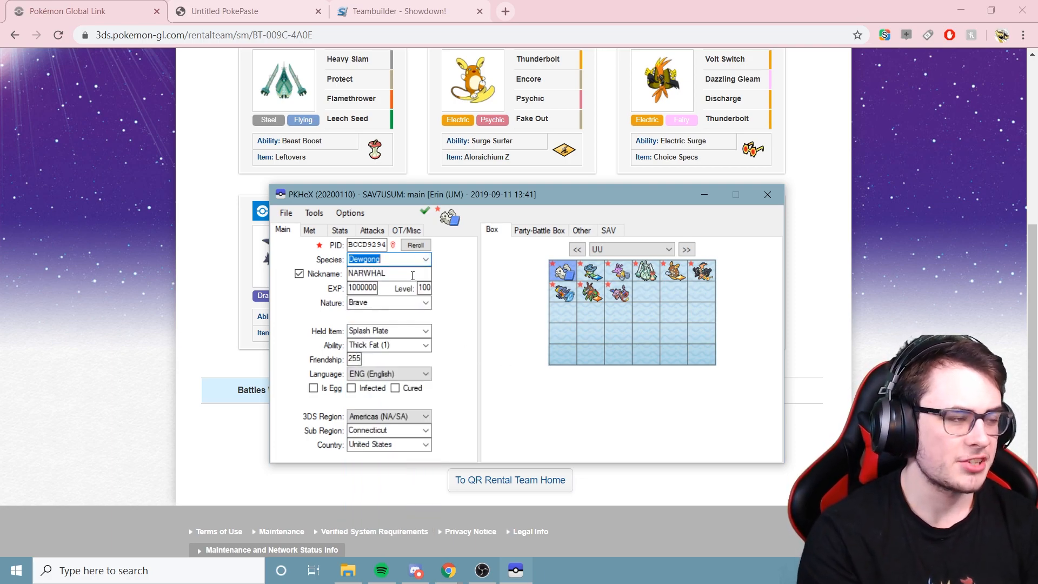
left_click(426, 260)
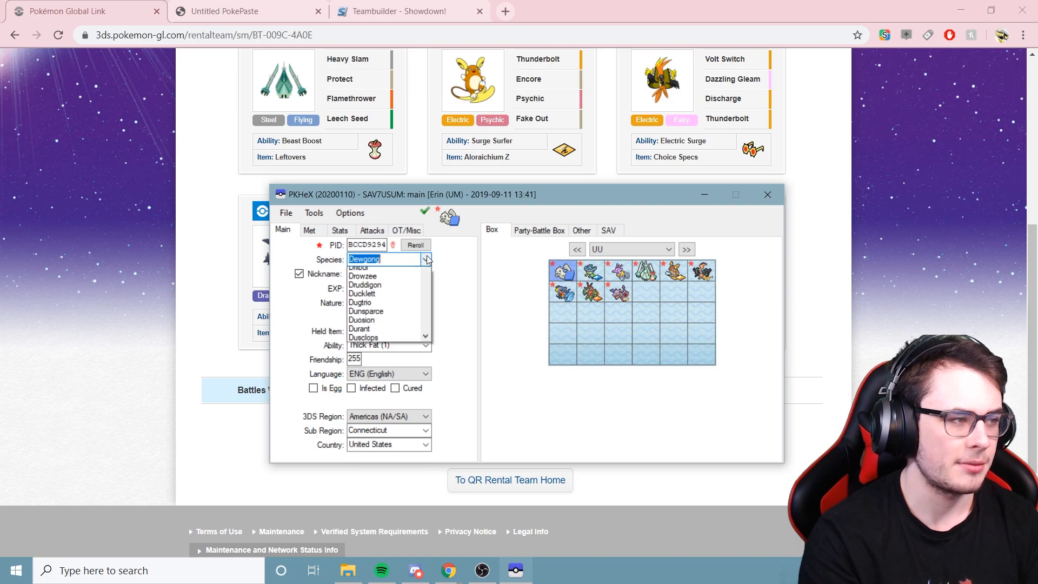
left_click(372, 498)
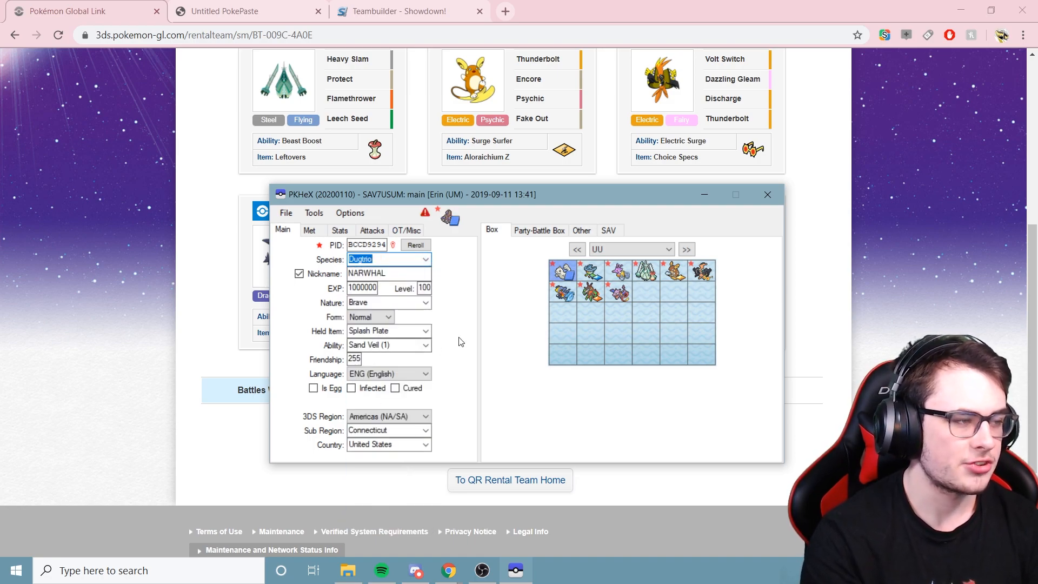
Set the species to Excadrill and generate its Smogon sets into the UU box with Auto Legality Mod.
left_click(427, 259)
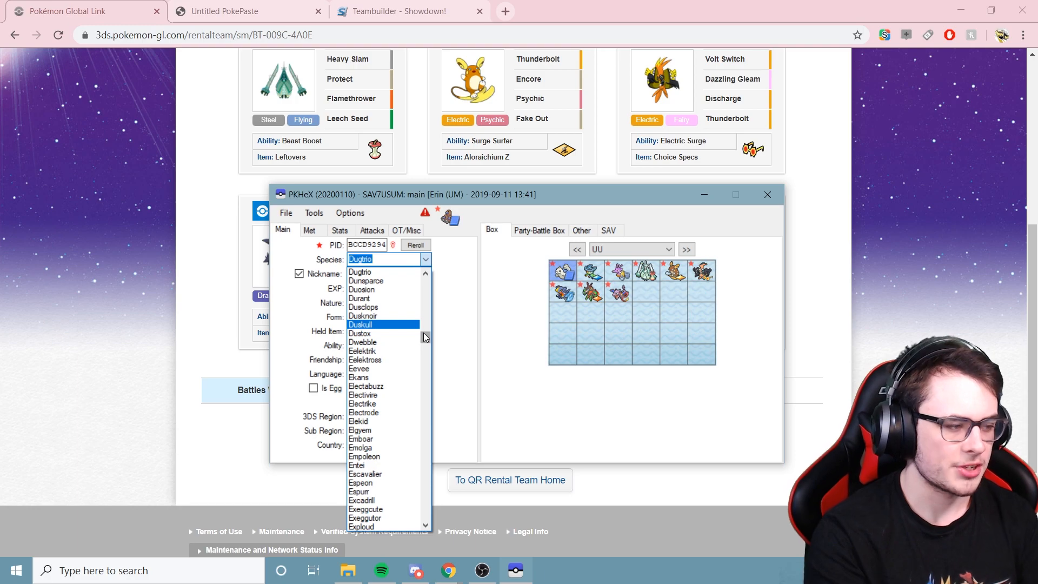
left_click(367, 501)
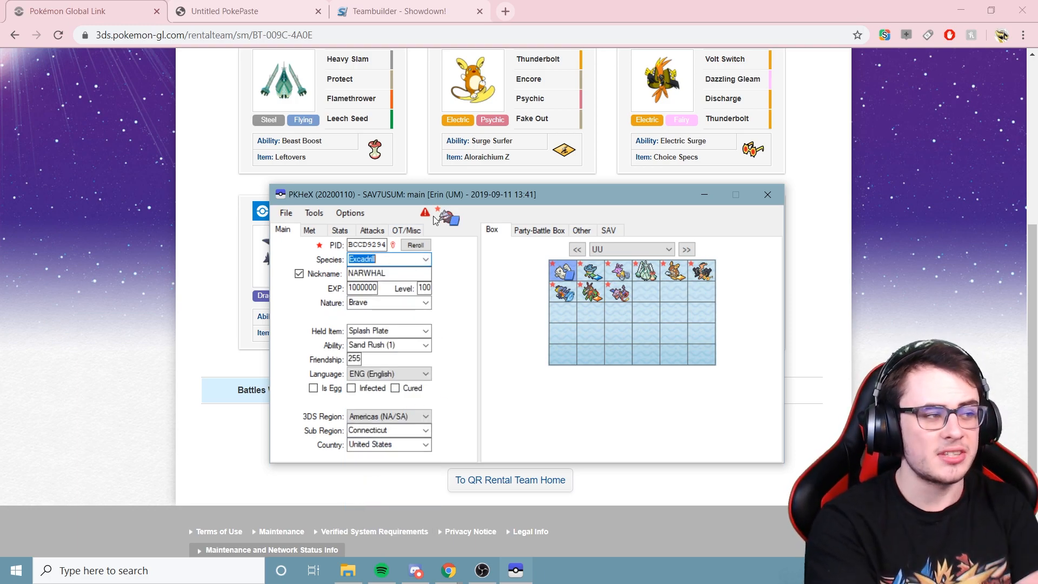
left_click(314, 213)
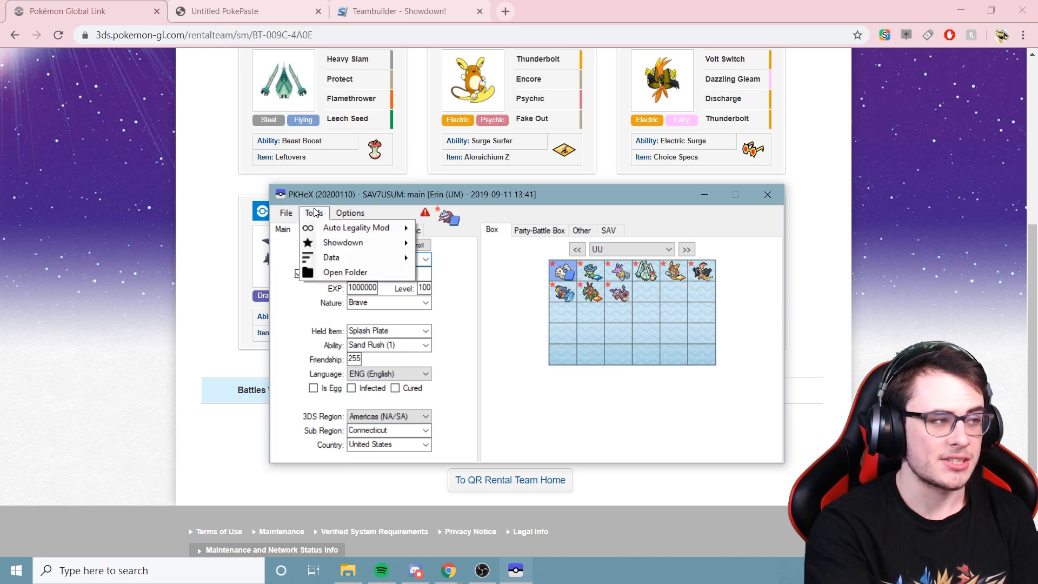
mouse_move(333, 228)
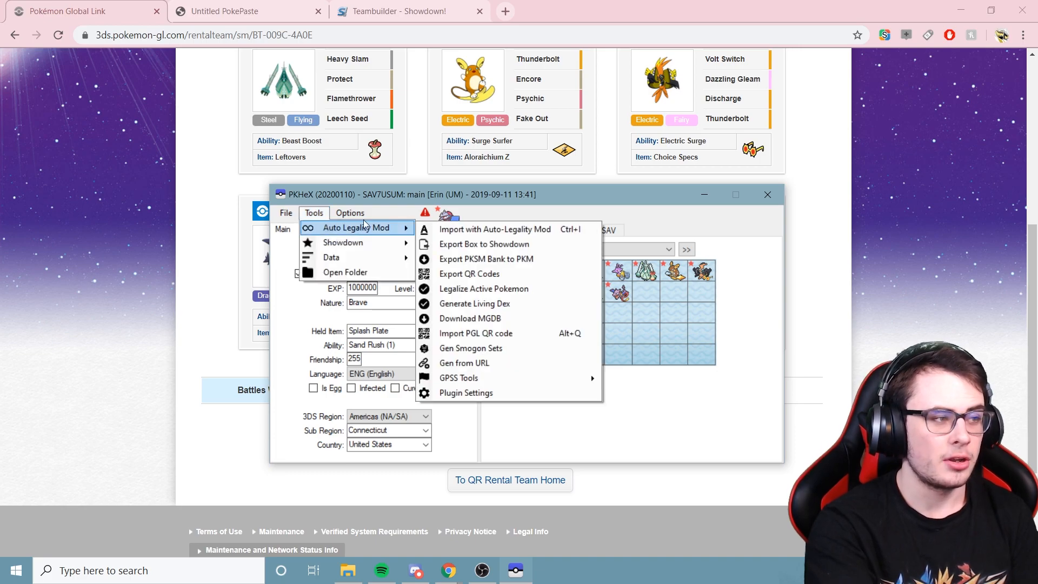
left_click(494, 352)
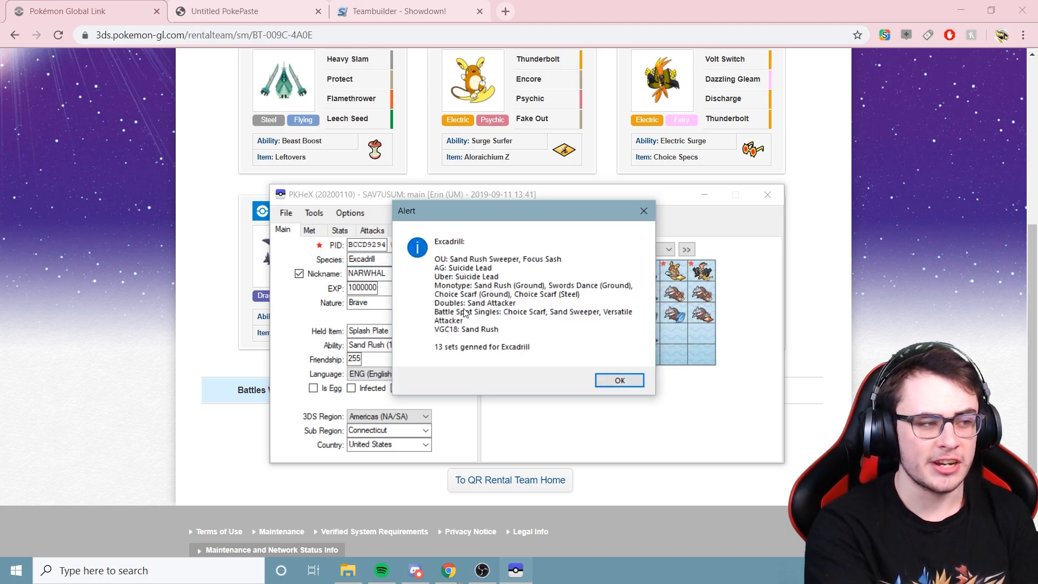
left_click(616, 381)
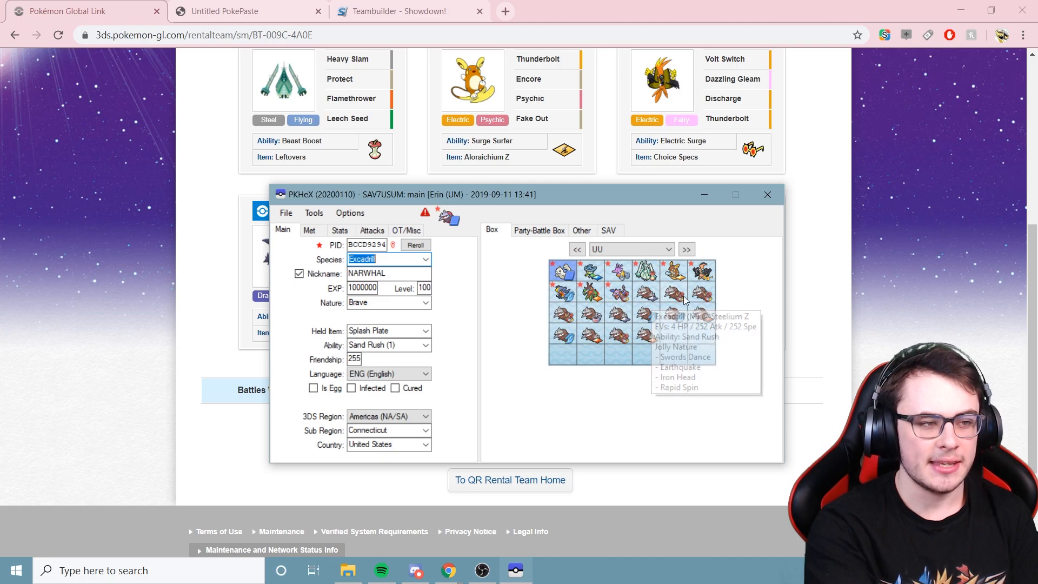
mouse_move(620, 332)
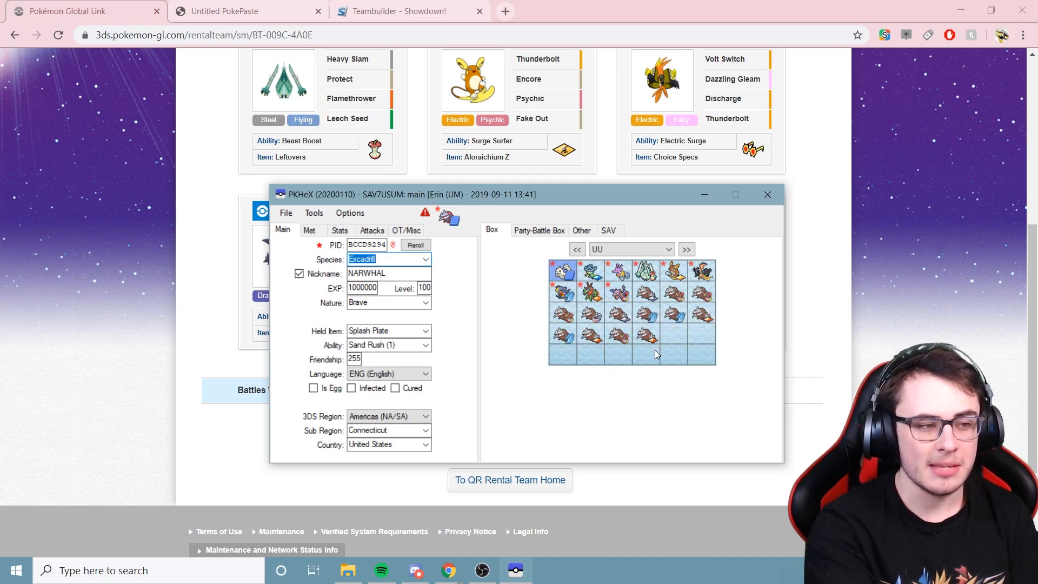
Open the Sword save file main from the desktop's PKHeX folder and show Box 17.
left_click(286, 212)
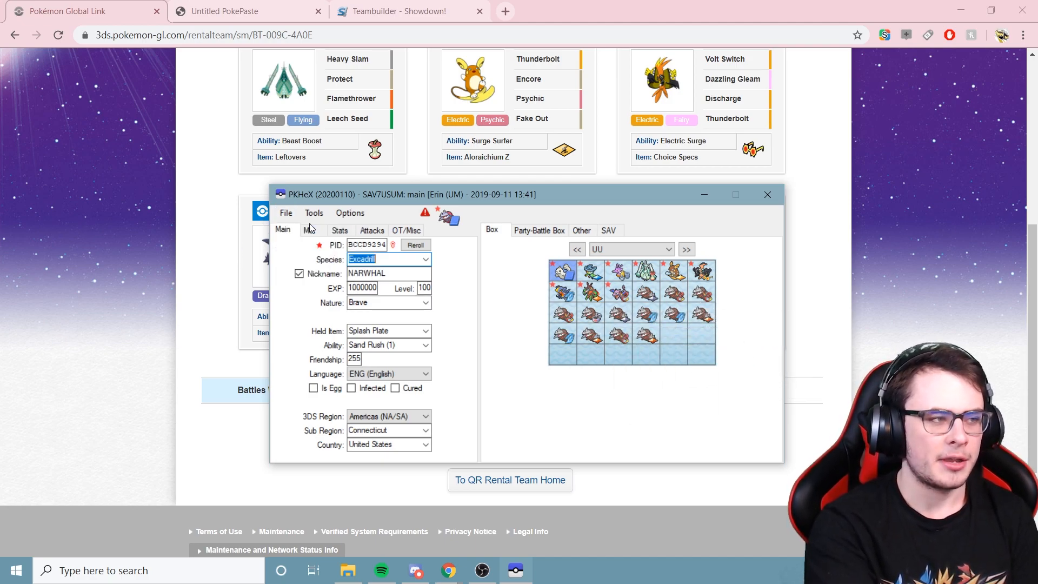
left_click(303, 227)
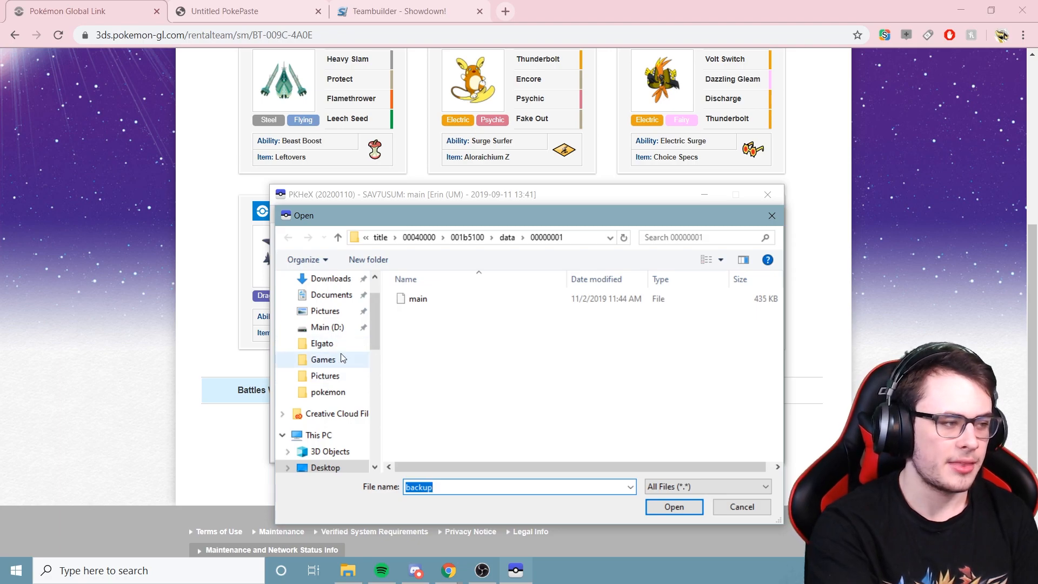
scroll(342, 303, "up", 2)
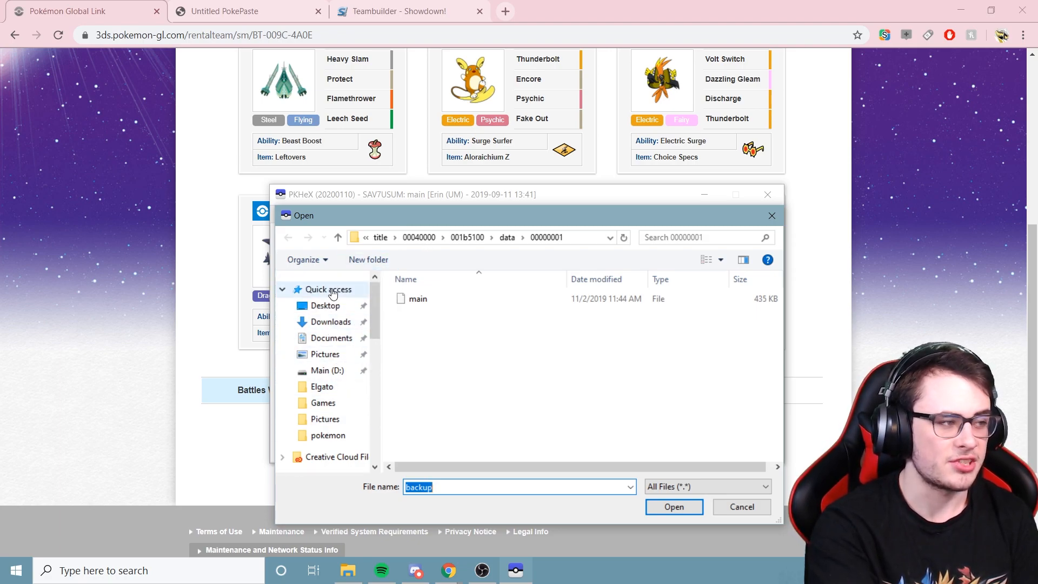
left_click(345, 310)
double_click(454, 413)
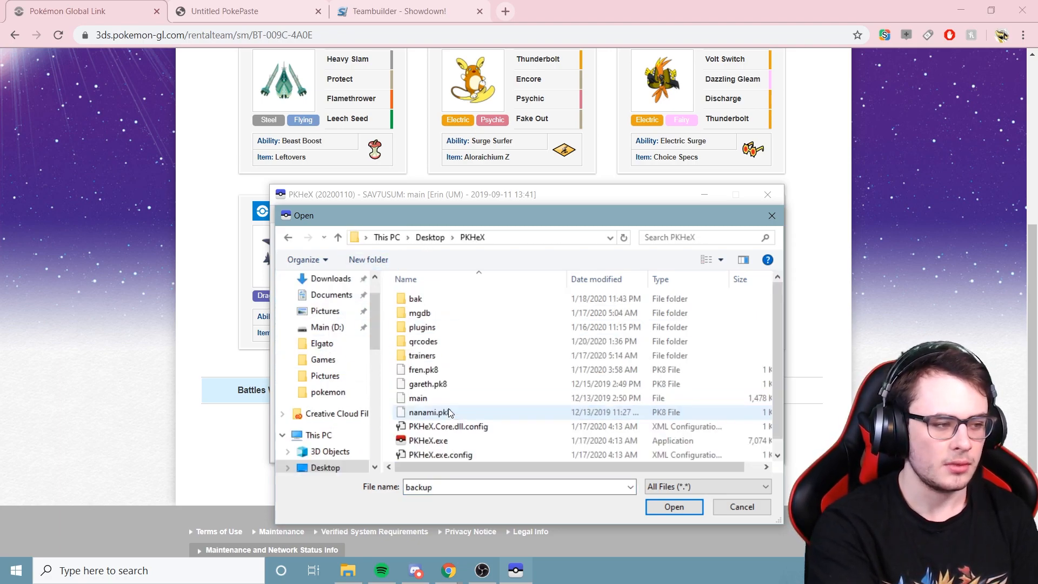
double_click(454, 384)
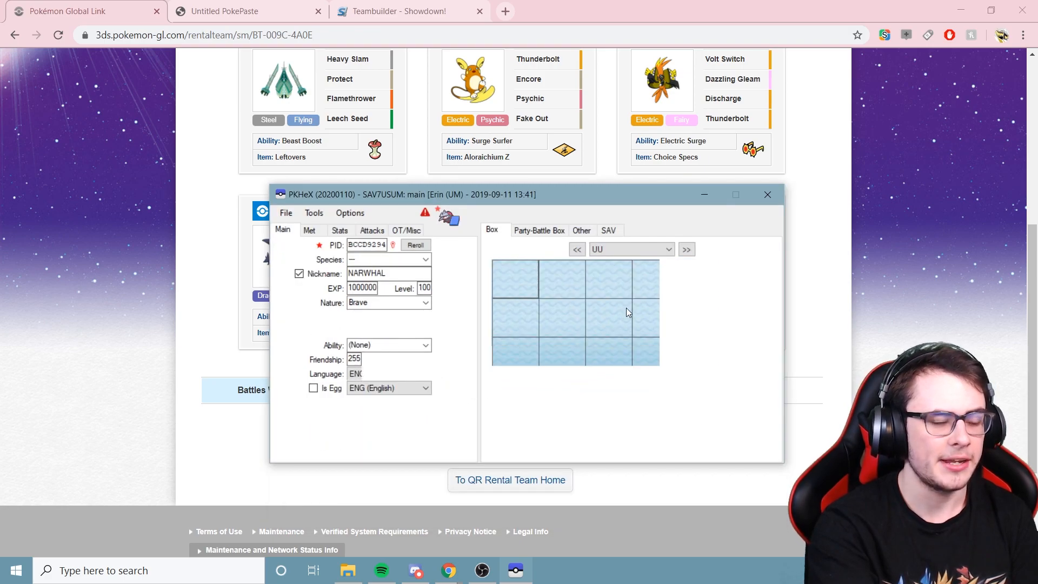
left_click(656, 249)
left_click(631, 403)
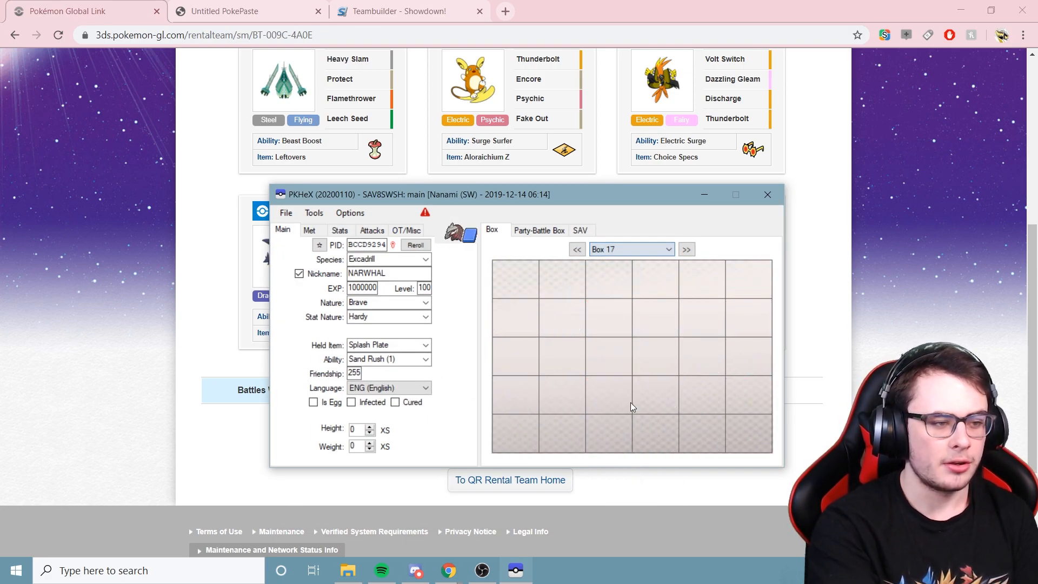
Generate the Smogon sets for Excadrill into Box 17 with Auto Legality Mod.
left_click(314, 213)
mouse_move(357, 227)
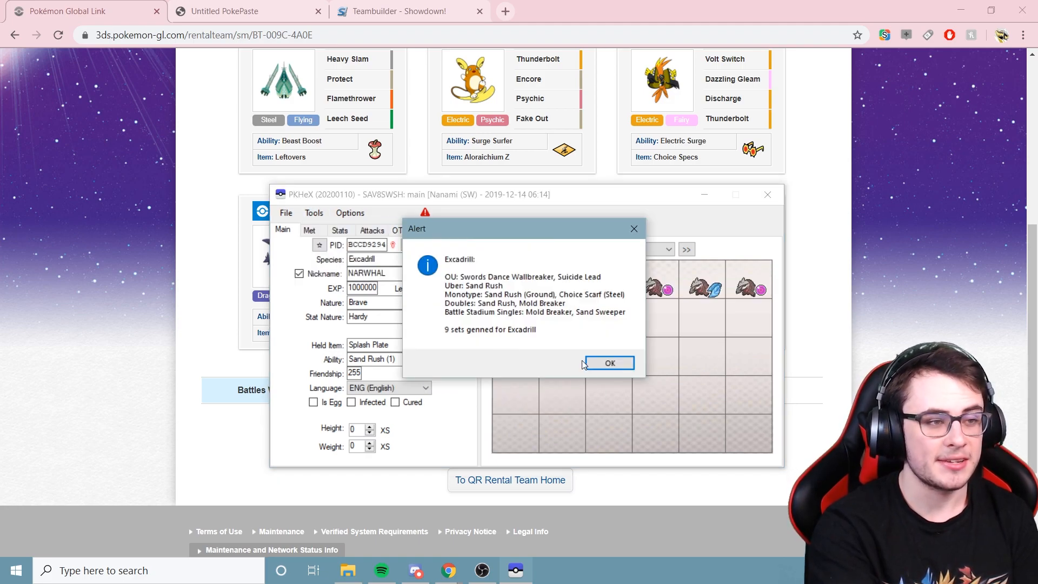
left_click(604, 362)
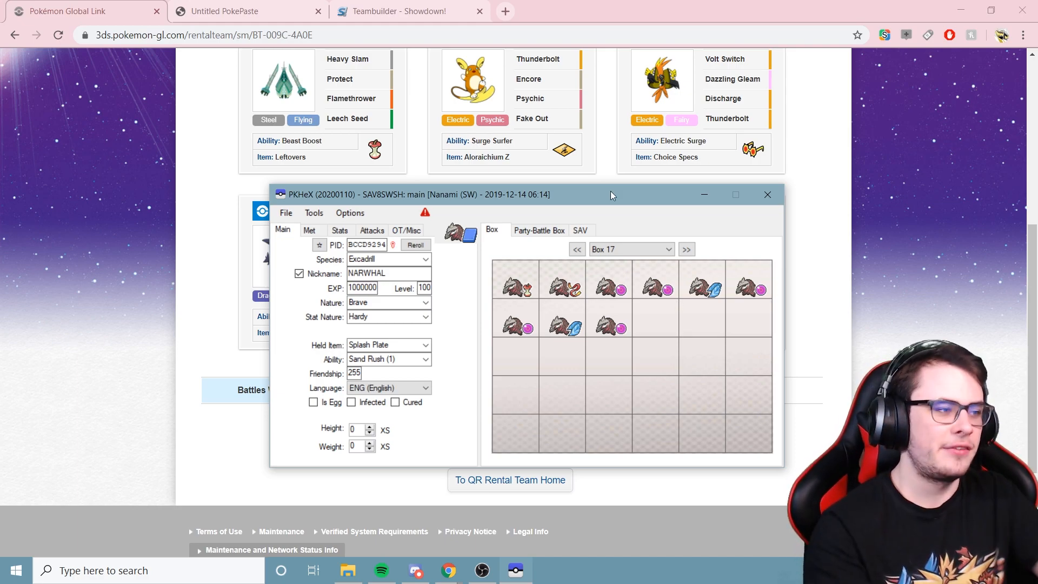
Set the species to Farfetch'd and try to generate its Smogon sets with Auto Legality Mod.
double_click(392, 265)
type("Farfetch'd")
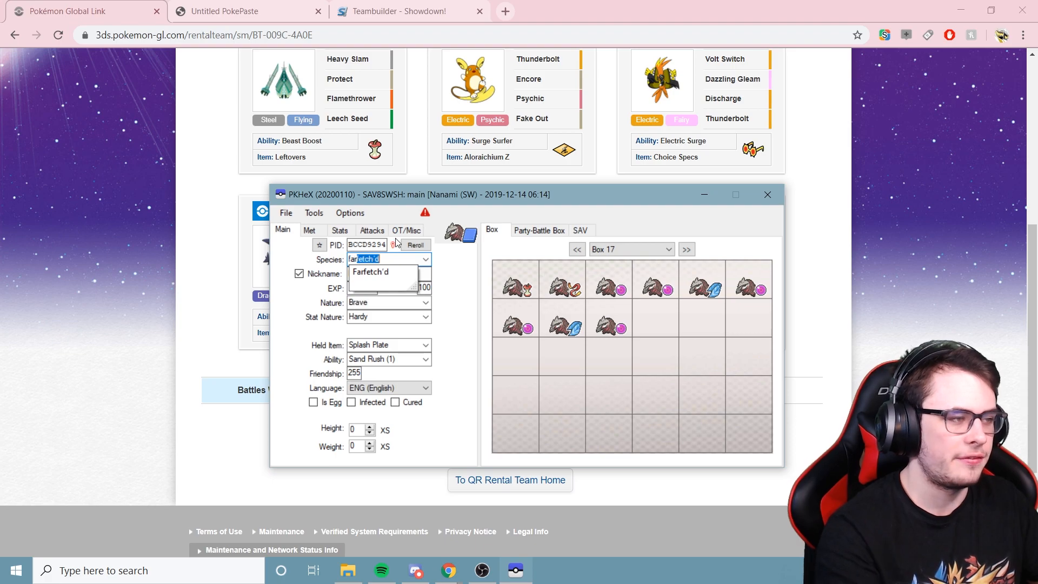
key("Return")
left_click_drag(316, 204, 316, 210)
left_click(314, 218)
mouse_move(357, 233)
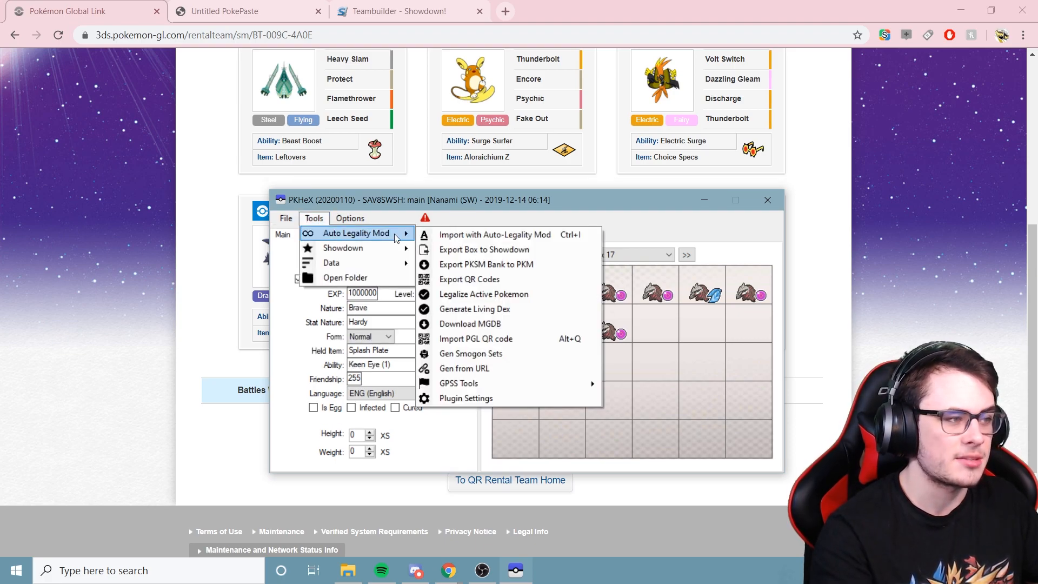
left_click(501, 353)
left_click(628, 350)
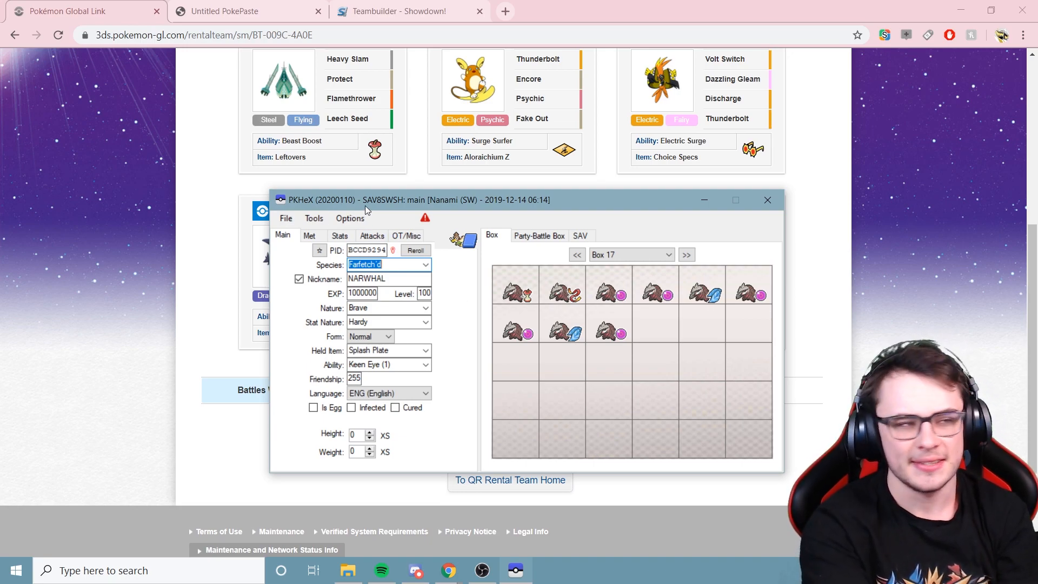
Close the Pokémon Global Link page, select the whole team text on the PokePaste page, and return to PKHeX.
left_click(157, 12)
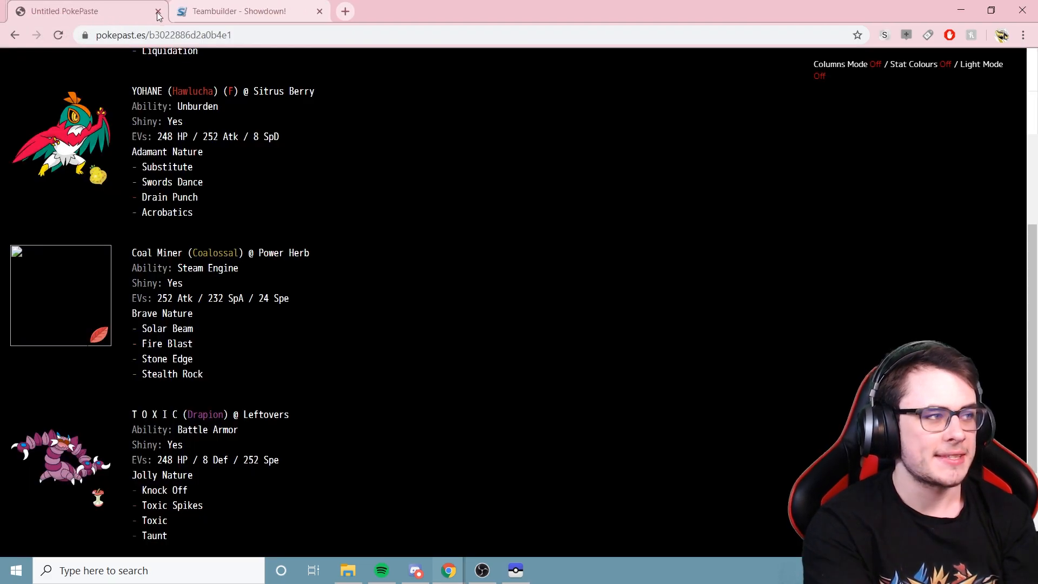
key("ctrl+a")
scroll(184, 324, "up", 9)
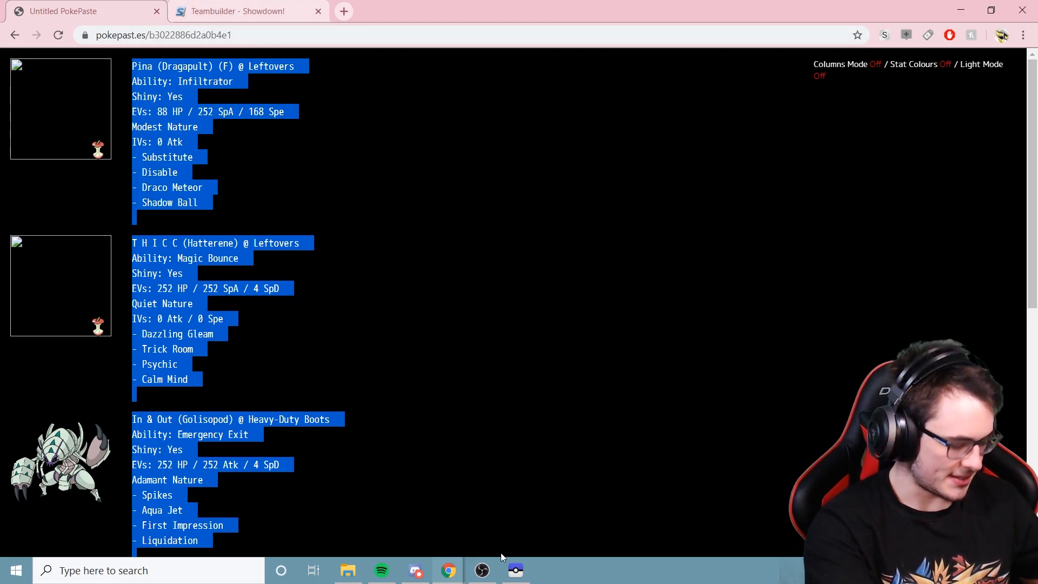
left_click(516, 570)
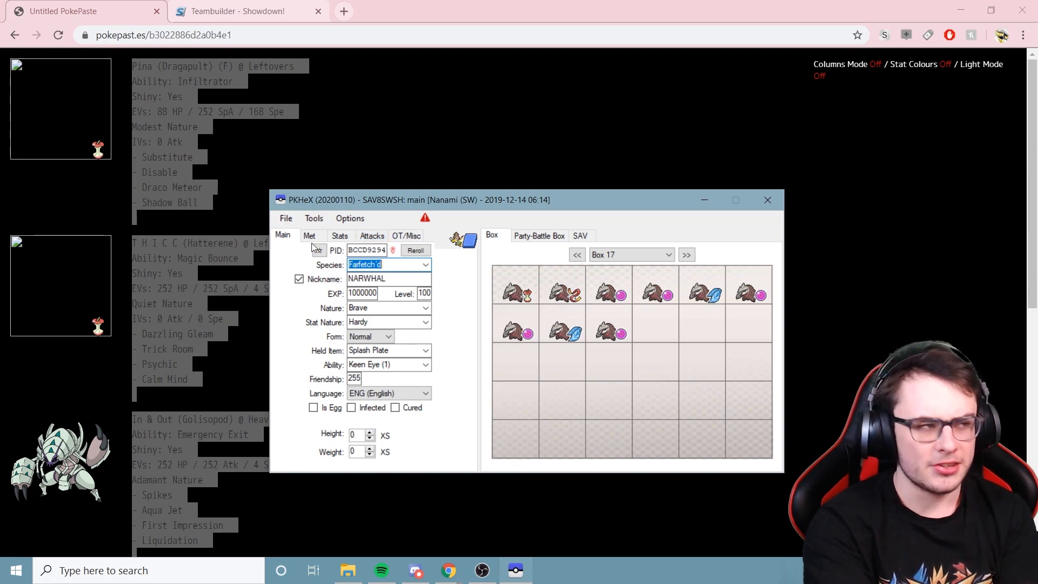
Export the current box, Box 17, to the clipboard as Showdown sets.
left_click(314, 218)
mouse_move(312, 234)
mouse_move(367, 251)
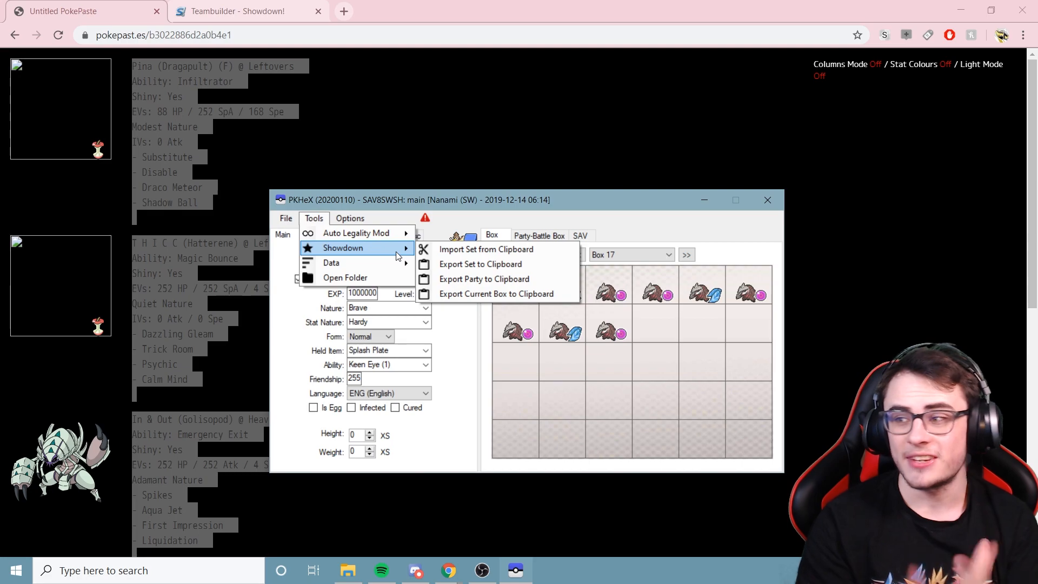
left_click(486, 294)
left_click(598, 337)
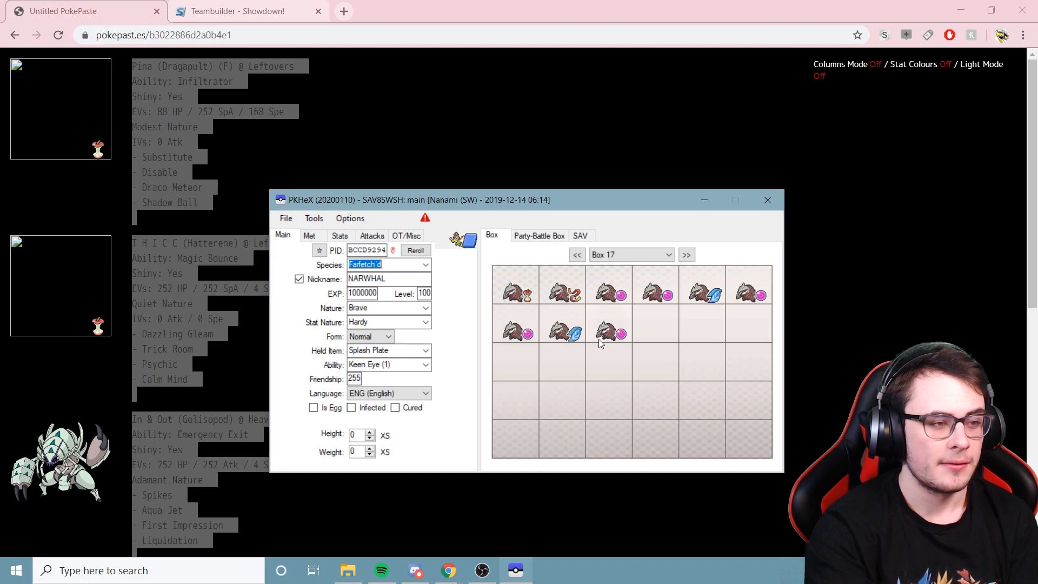
Switch to Box 18 and import the sets from the clipboard with Auto-Legality Mod.
left_click(687, 255)
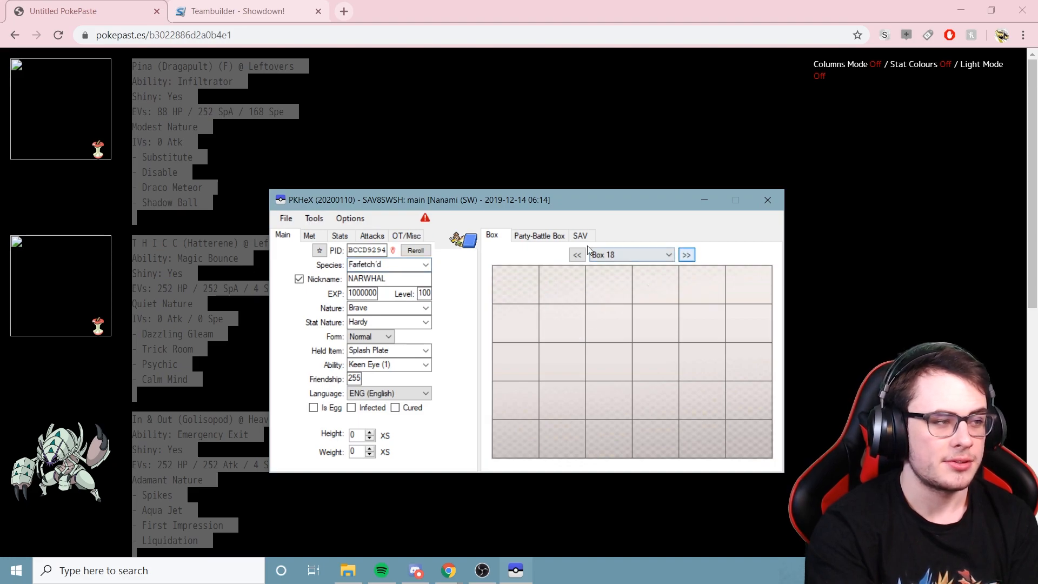
left_click(312, 220)
mouse_move(374, 232)
left_click(475, 235)
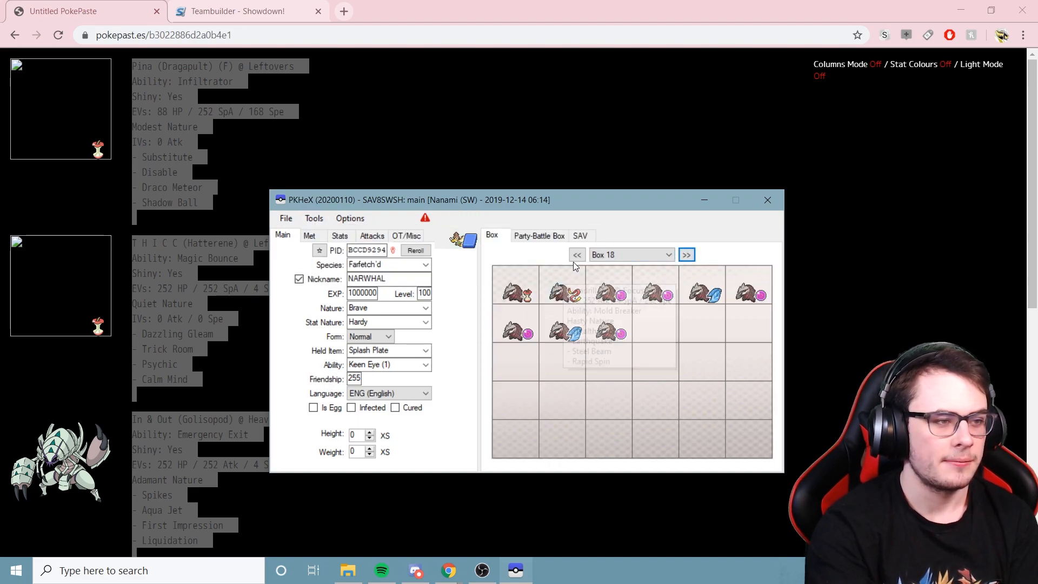
Clear all Pokémon from Box 18.
left_click(493, 236)
mouse_move(510, 251)
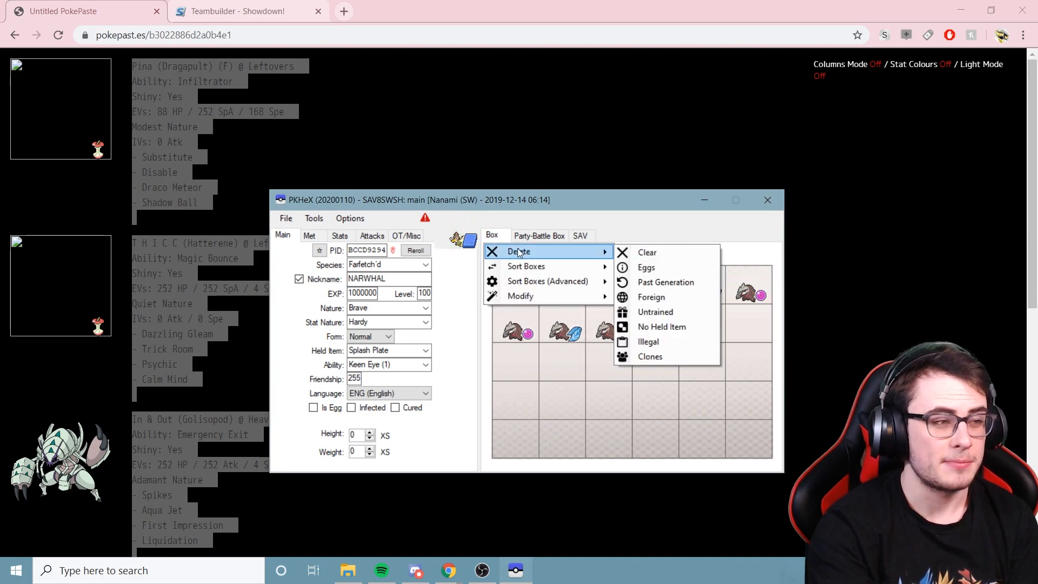
left_click(631, 258)
left_click(500, 334)
left_click(559, 334)
Copy the whole PokePaste team text and import it into the empty Box 18 with Auto-Legality Mod.
left_click(408, 139)
left_click_drag(123, 53, 379, 562)
left_click(516, 571)
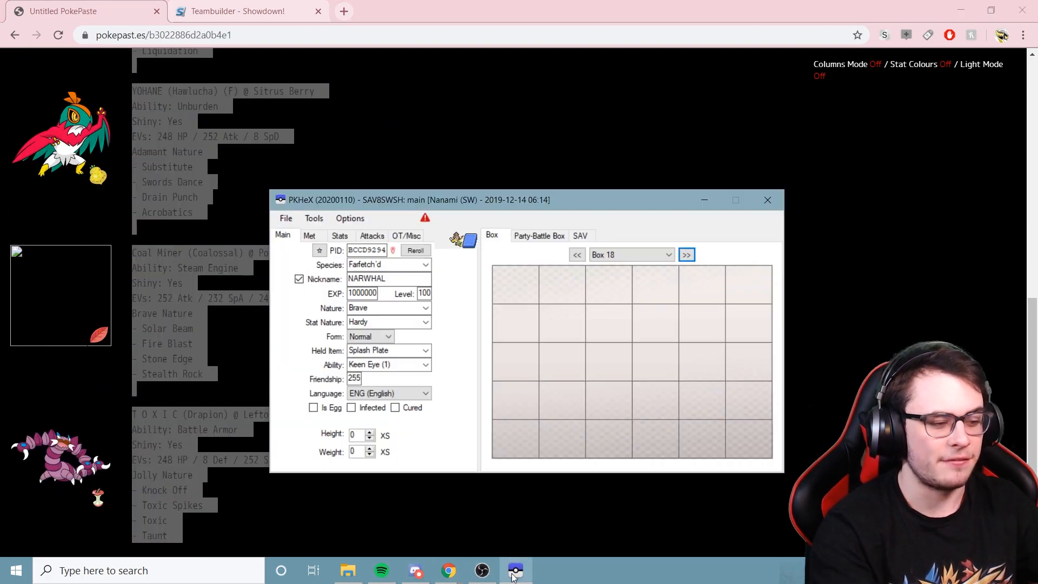
left_click(314, 218)
mouse_move(389, 238)
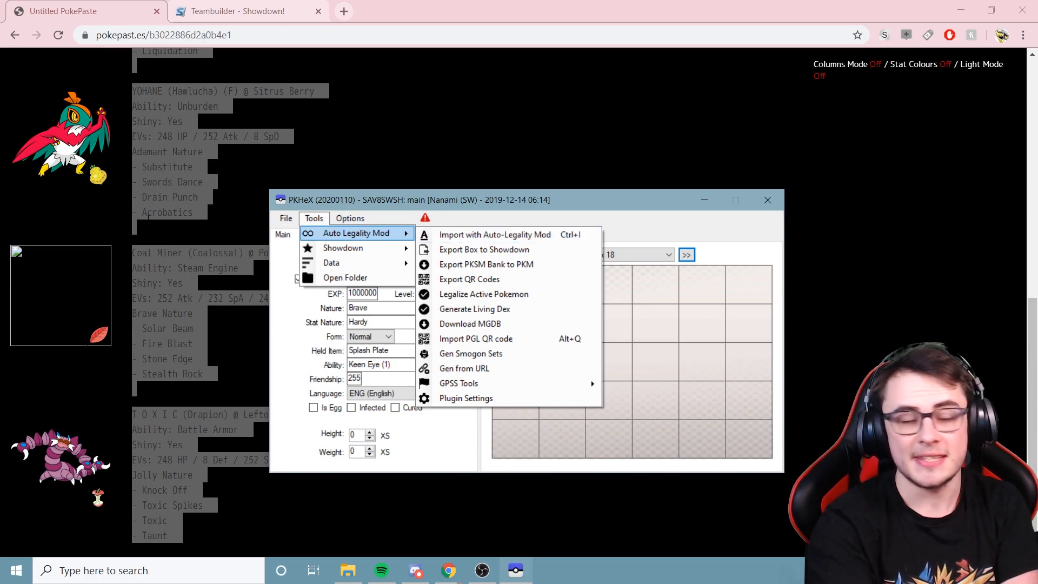
left_click(506, 236)
View the first four imported Pokémon of Box 18 in the editor and examine Hawlucha's trainer information.
right_click(519, 292)
left_click(536, 284)
right_click(553, 282)
left_click(565, 290)
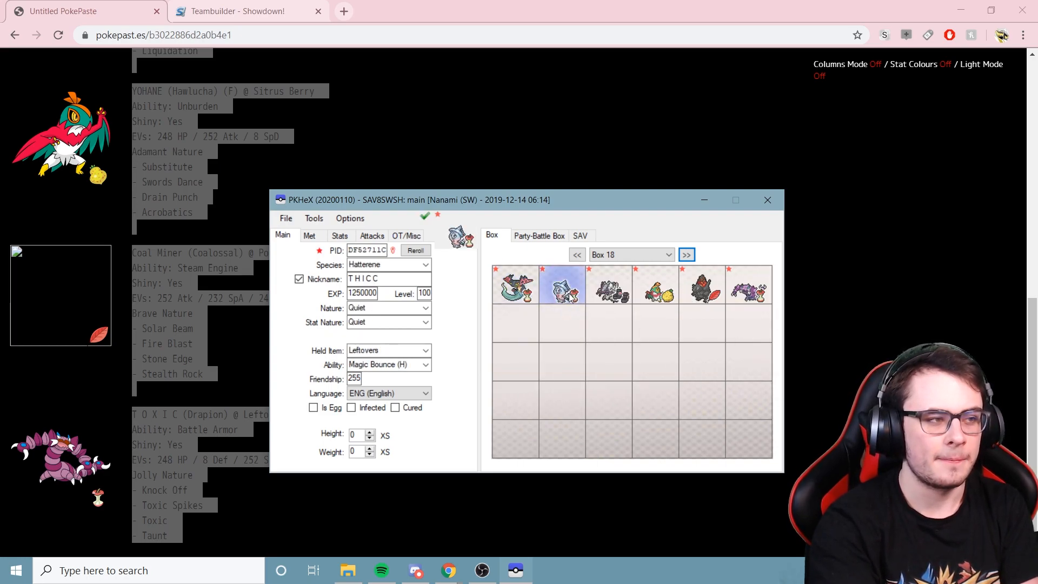
right_click(615, 282)
left_click(644, 291)
right_click(646, 278)
left_click(657, 287)
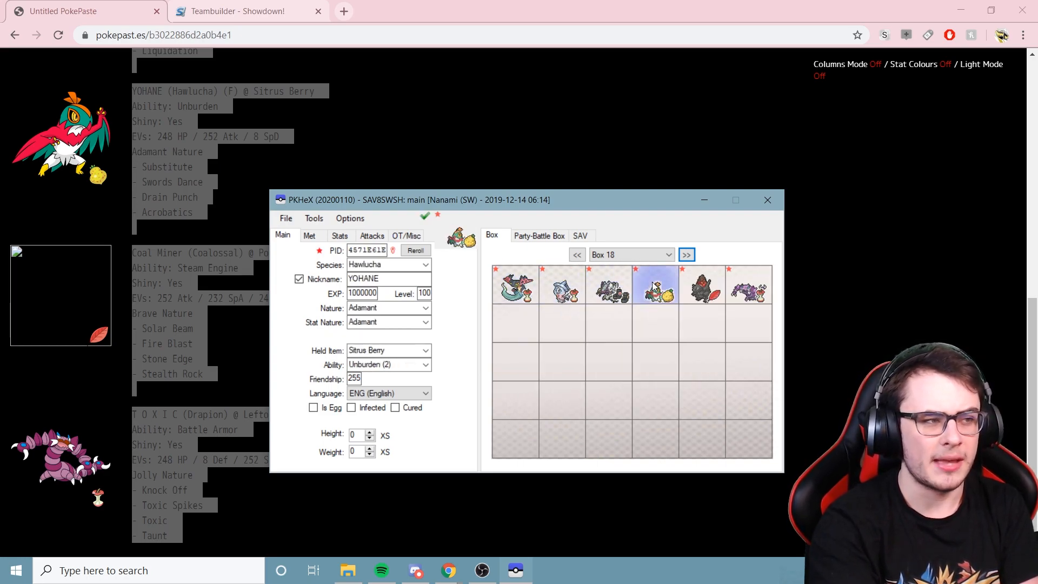
left_click(416, 237)
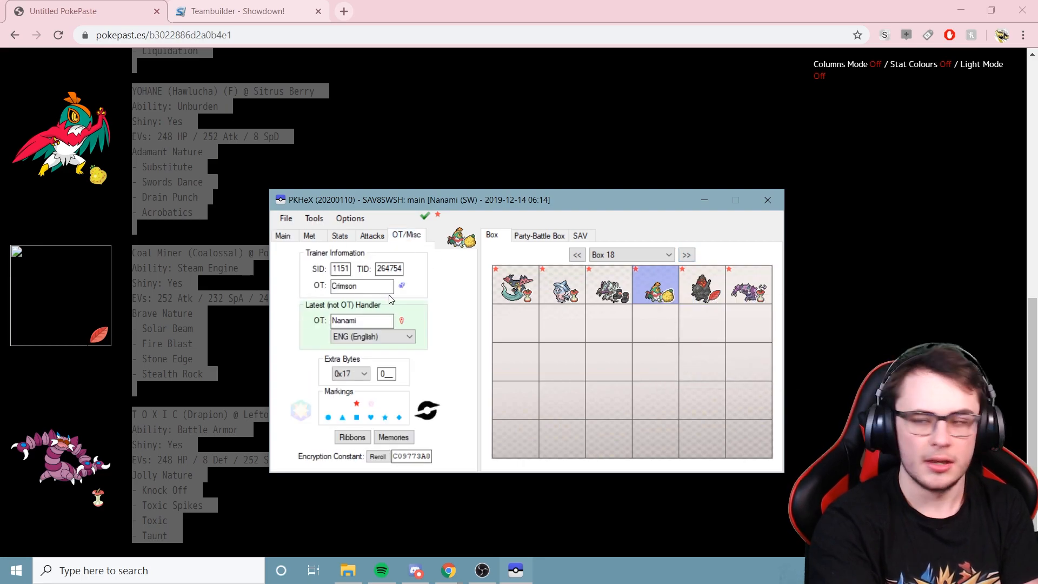
left_click(283, 236)
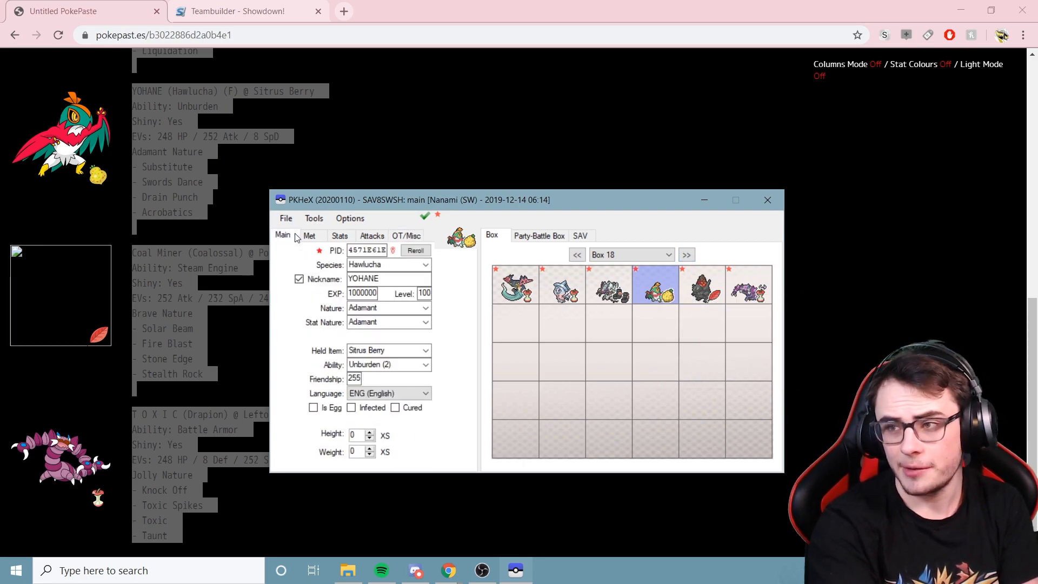
Go back to Box 17 and export the box to the clipboard as Showdown sets.
left_click(577, 255)
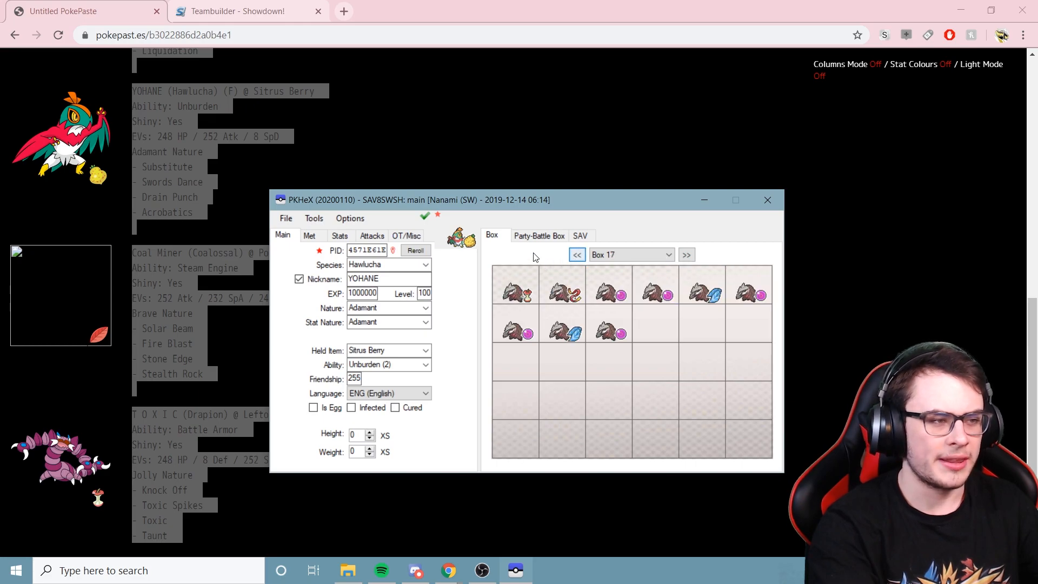
left_click(314, 218)
mouse_move(350, 236)
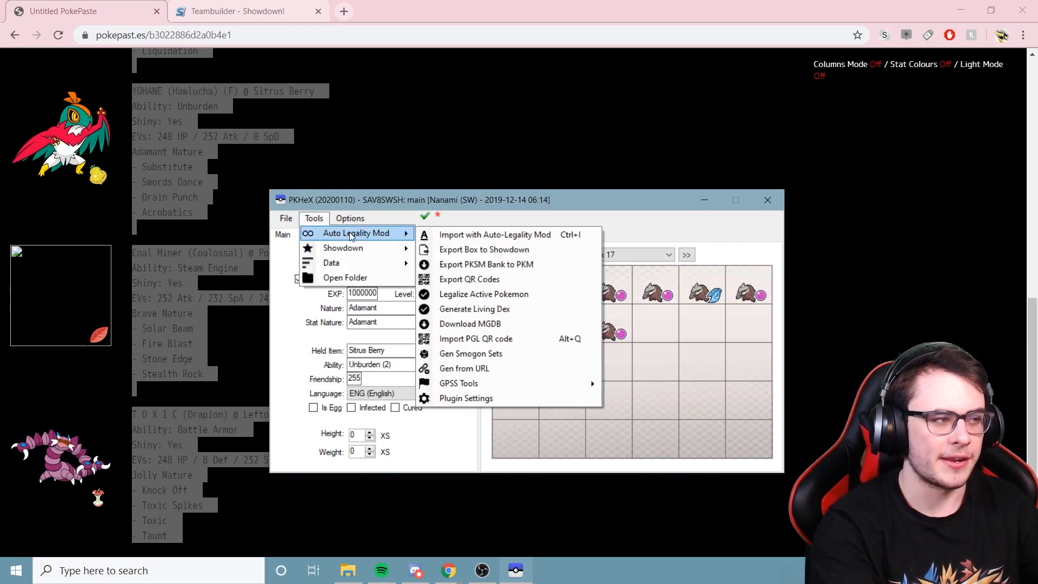
left_click(465, 251)
left_click(593, 339)
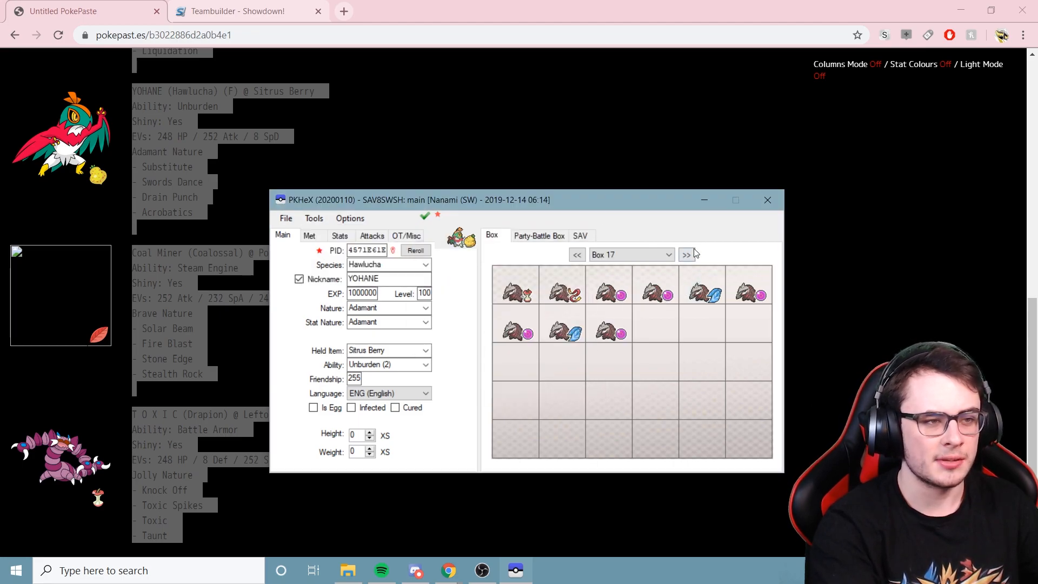
Import the copied Excadrill sets into Box 18 with Auto-Legality Mod and check the filled slots.
left_click(687, 255)
left_click(311, 219)
mouse_move(352, 233)
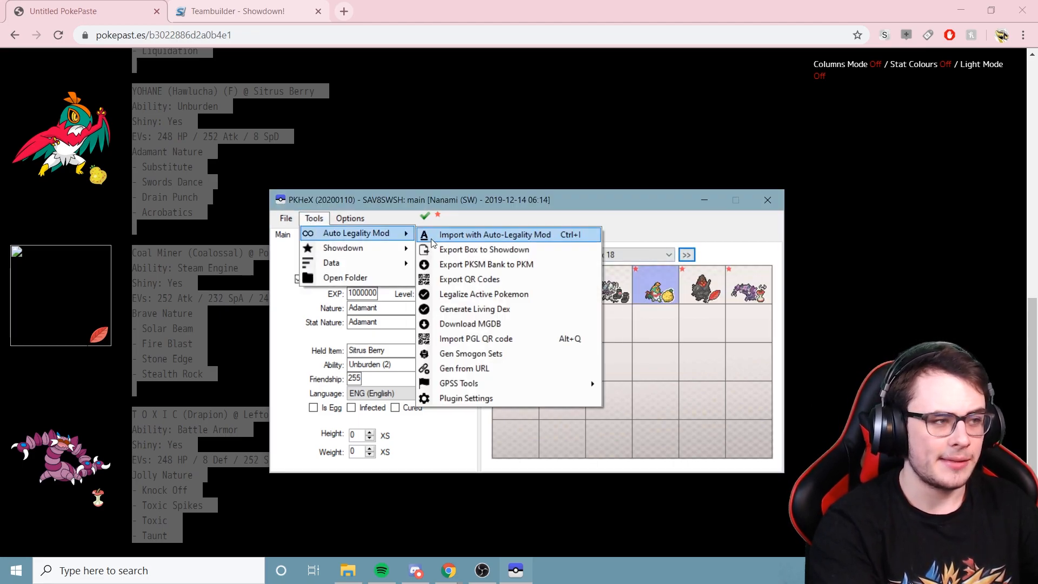
left_click(466, 233)
mouse_move(626, 369)
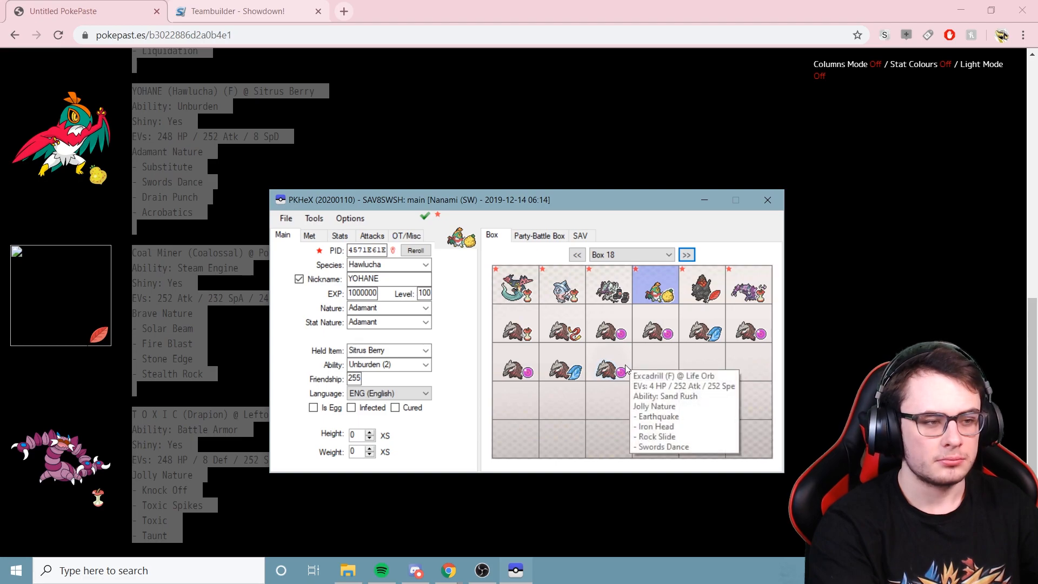
mouse_move(533, 290)
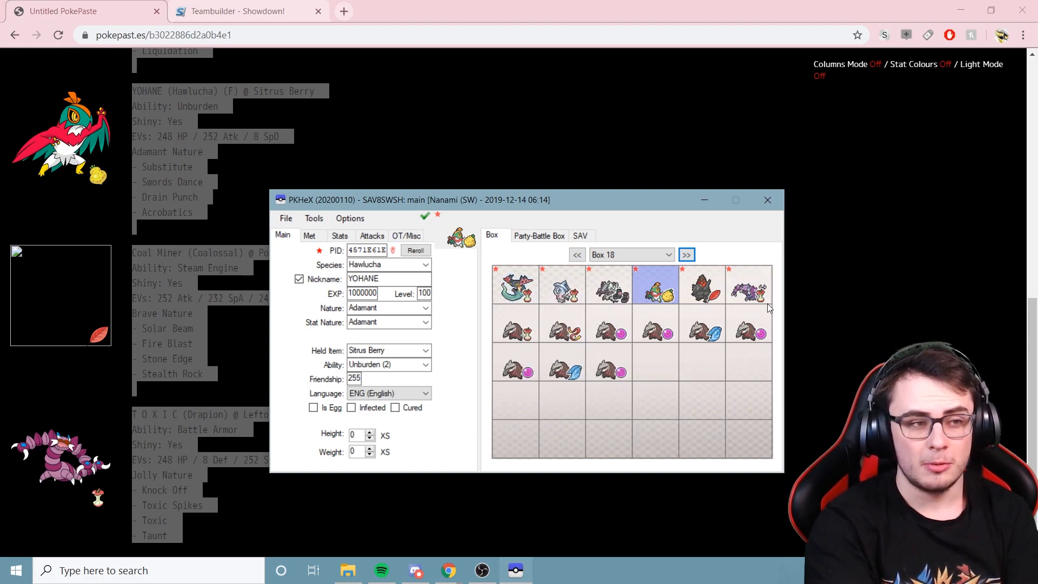
mouse_move(765, 301)
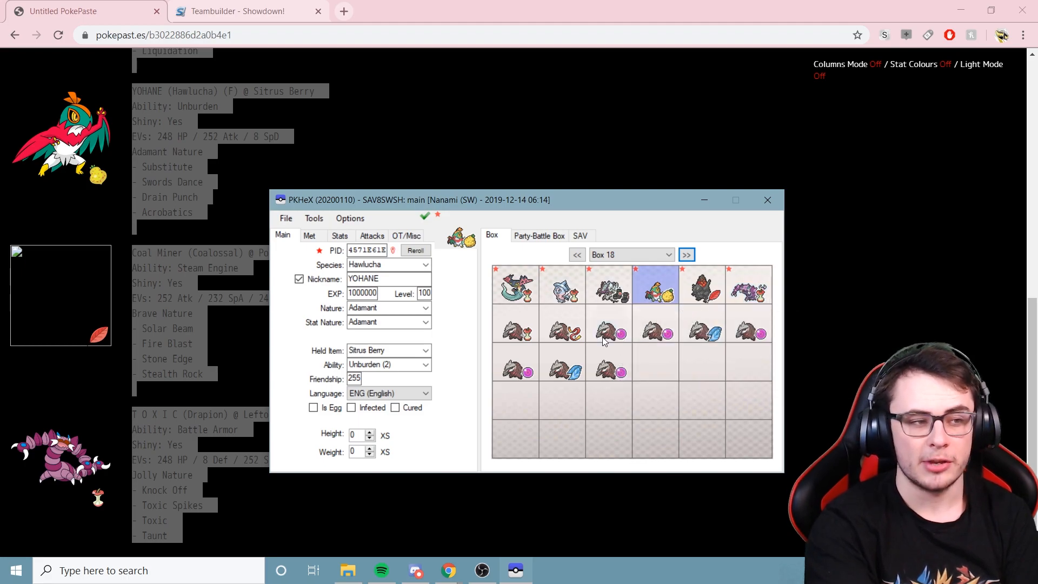
Switch to the Showdown Teambuilder, copy the Alcremie-Gmax set of team Untitled 37, and return to PKHeX.
left_click(487, 185)
left_click(273, 12)
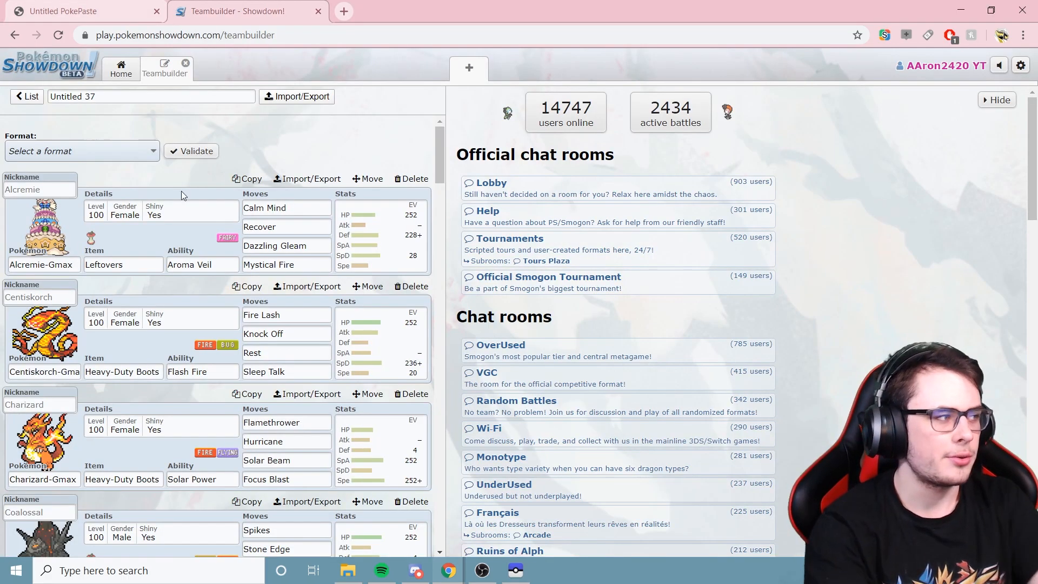
left_click(286, 181)
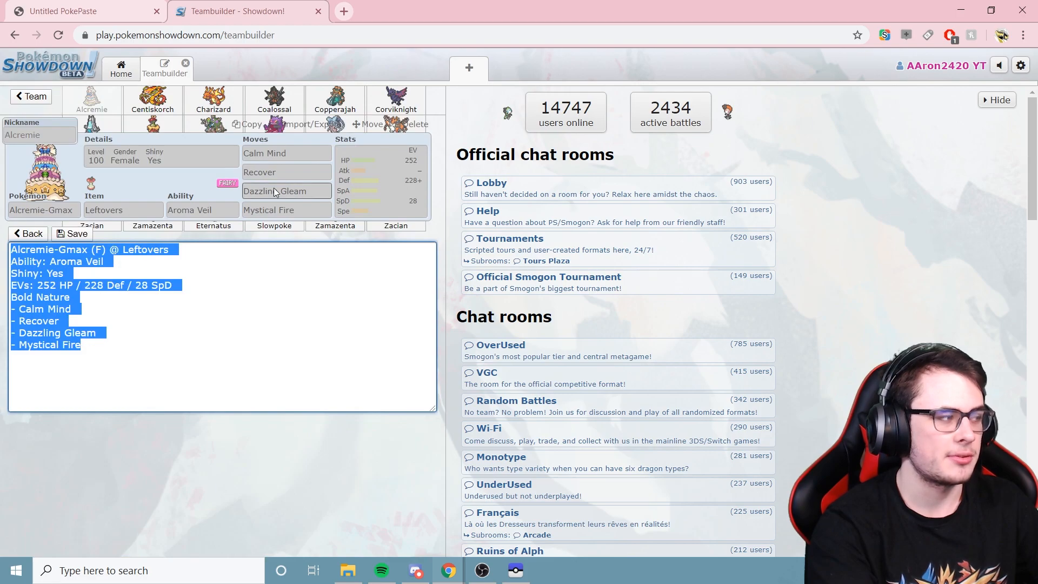
left_click(76, 234)
left_click(516, 571)
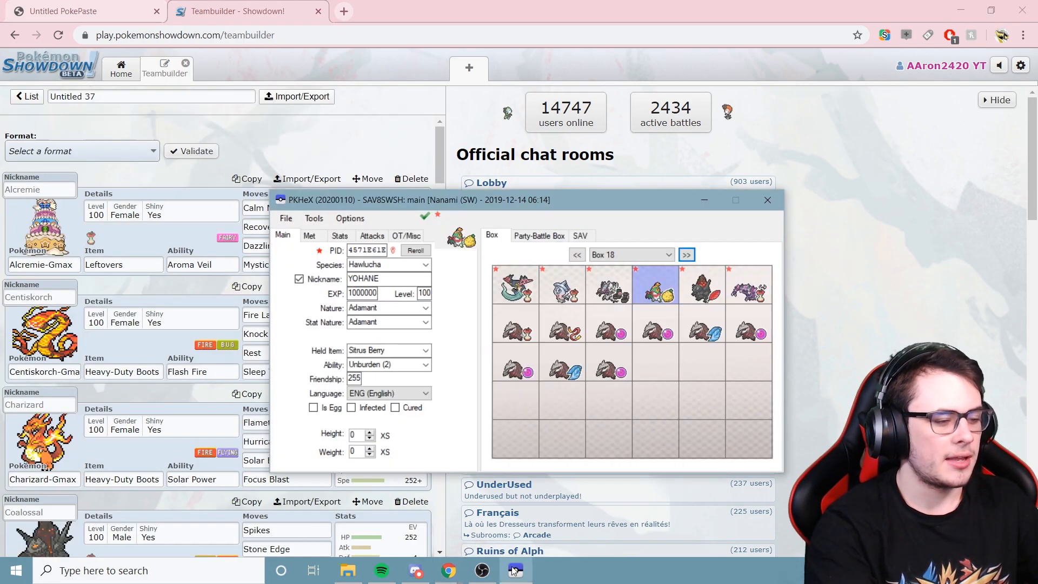
Import the copied Alcremie-Gmax set into the editor with Auto-Legality Mod.
left_click(314, 218)
mouse_move(359, 232)
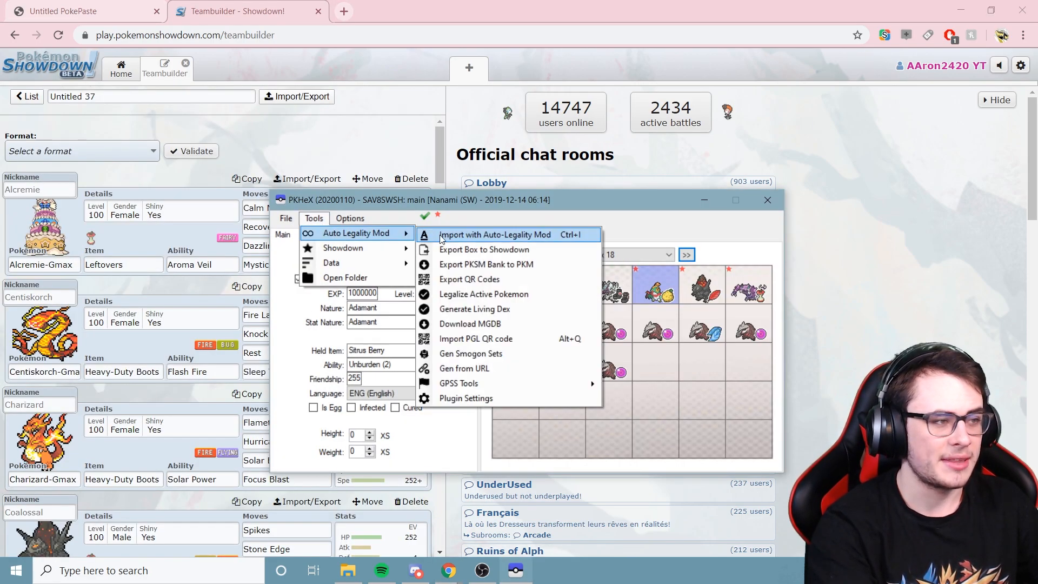
left_click(487, 232)
left_click(515, 371)
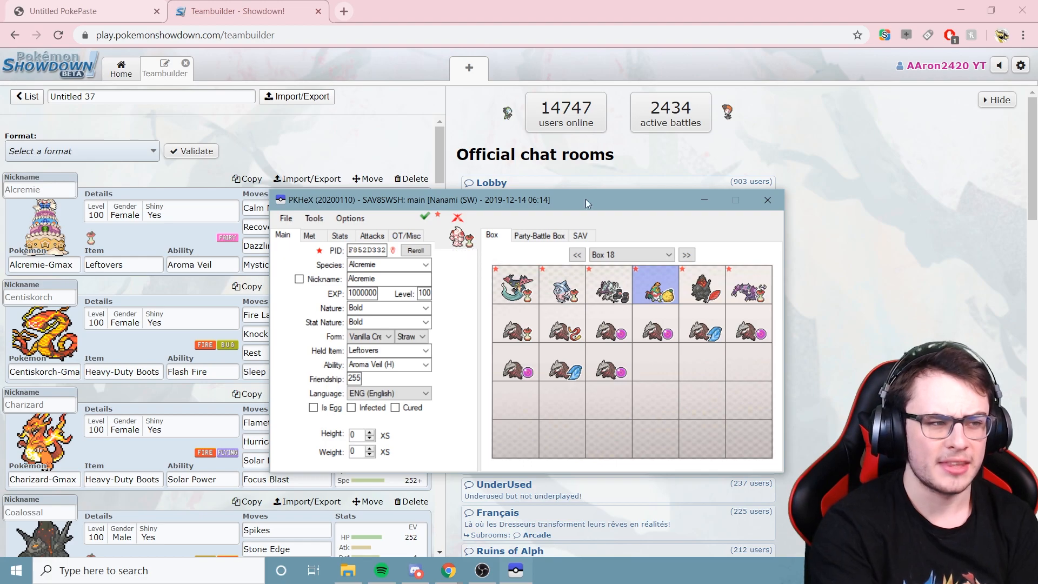
Store the Alcremie from the editor in the fourth slot of Box 18's third row.
right_click(654, 371)
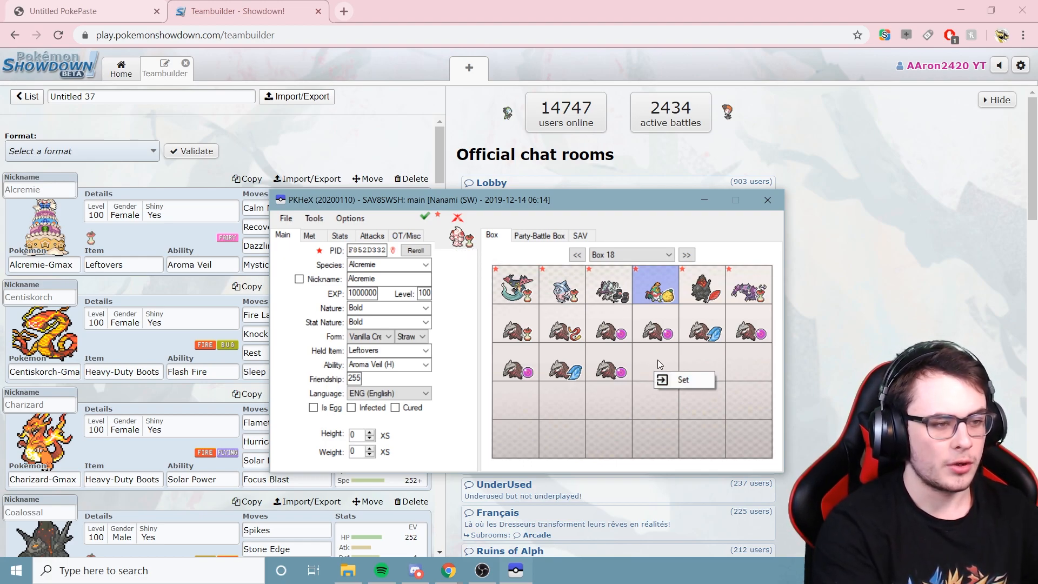
left_click(658, 360)
right_click(658, 361)
left_click(651, 364)
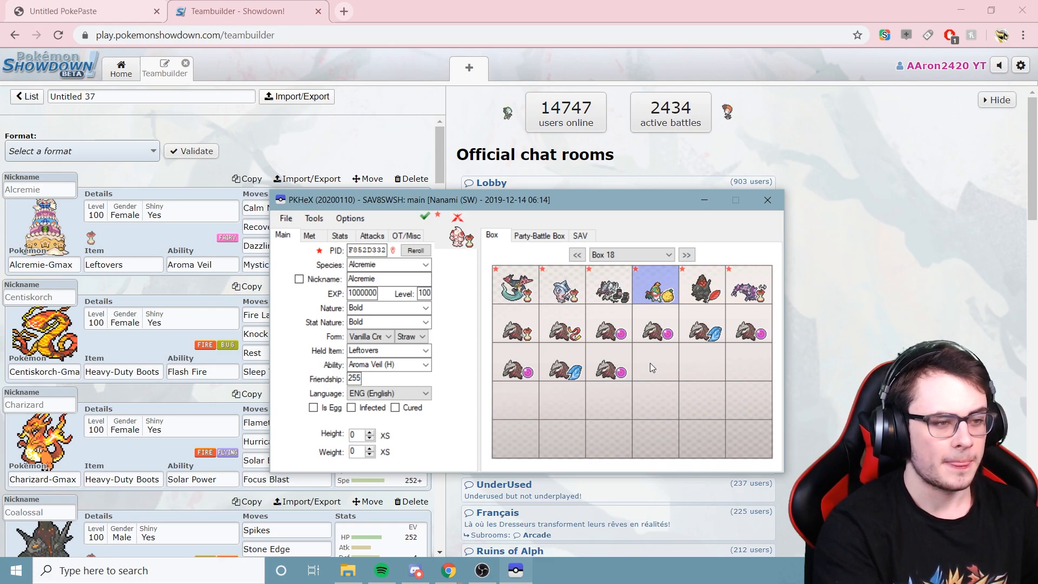
right_click(650, 362)
left_click(649, 362)
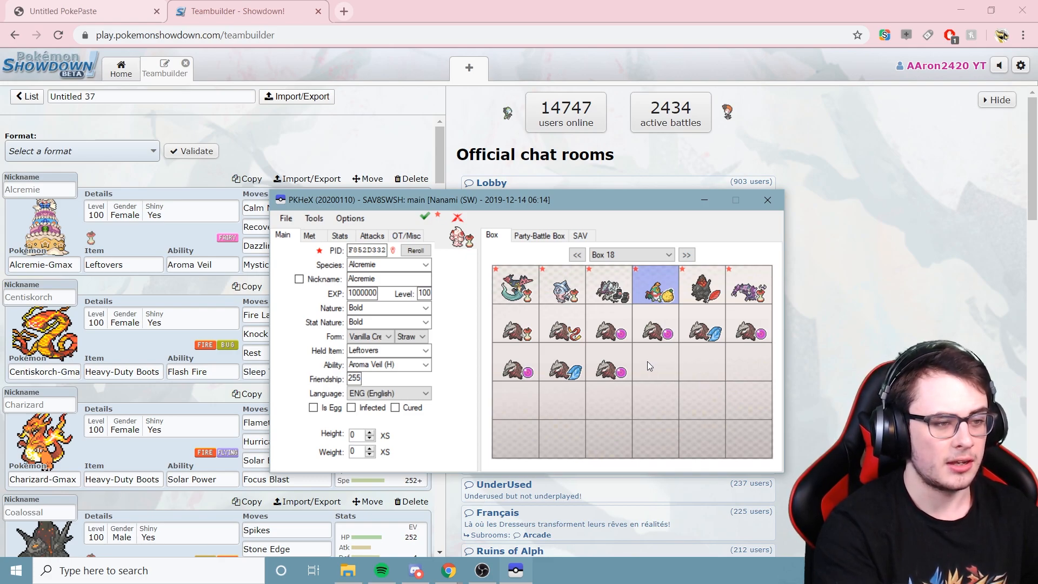
right_click(648, 361)
left_click(670, 371)
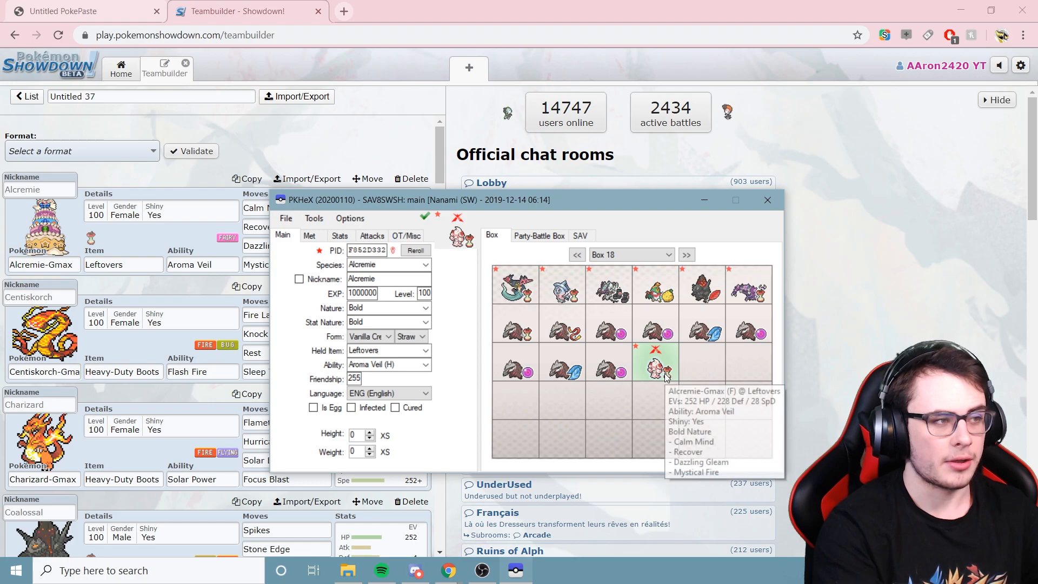
right_click(656, 362)
left_click(655, 361)
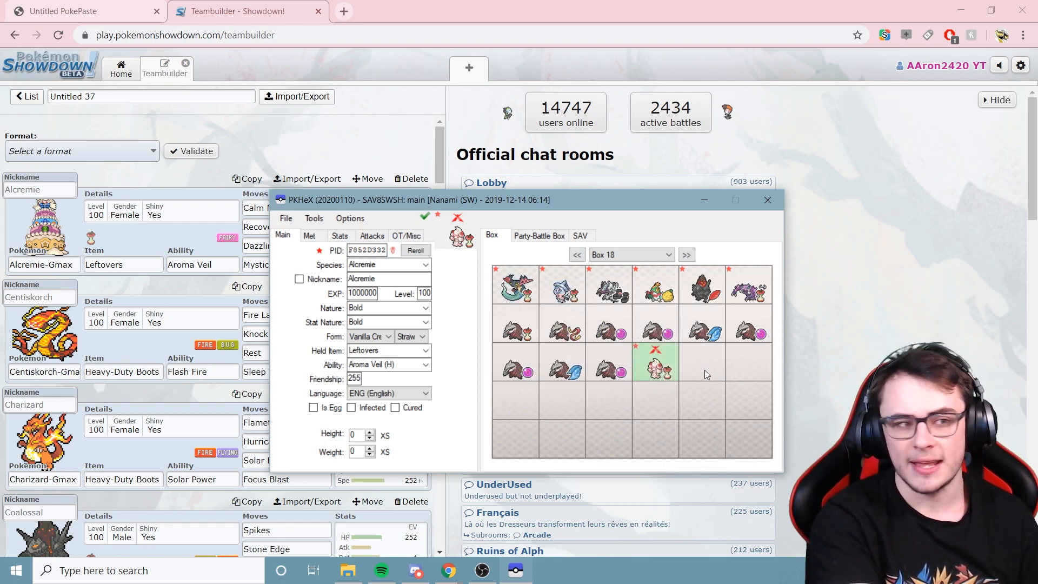
Copy the Centiskorch-Gmax and Charizard-Gmax sets from the text export of Showdown team Untitled 37, and save the team.
left_click(259, 155)
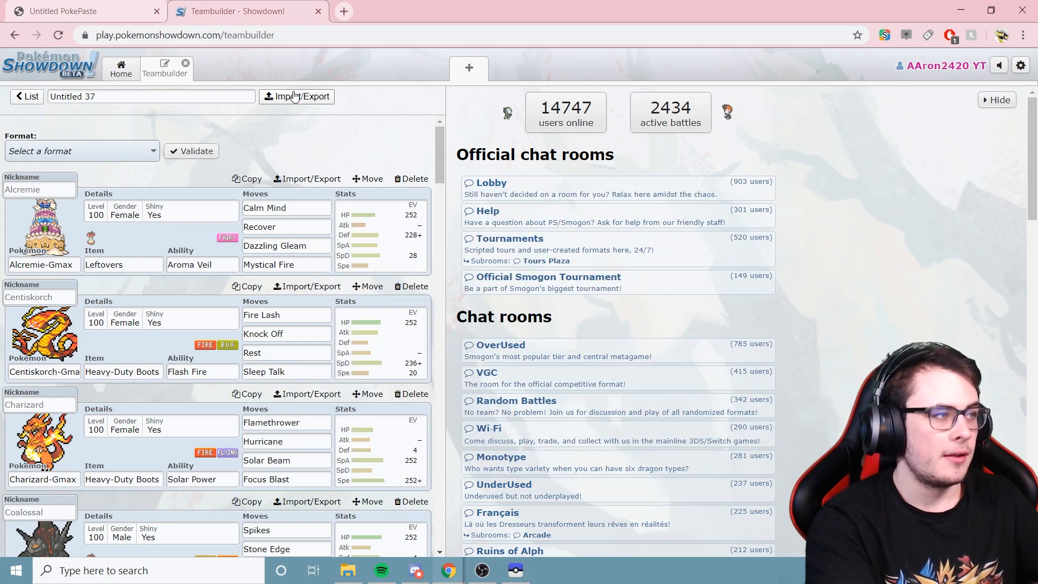
left_click(299, 100)
left_click(162, 195)
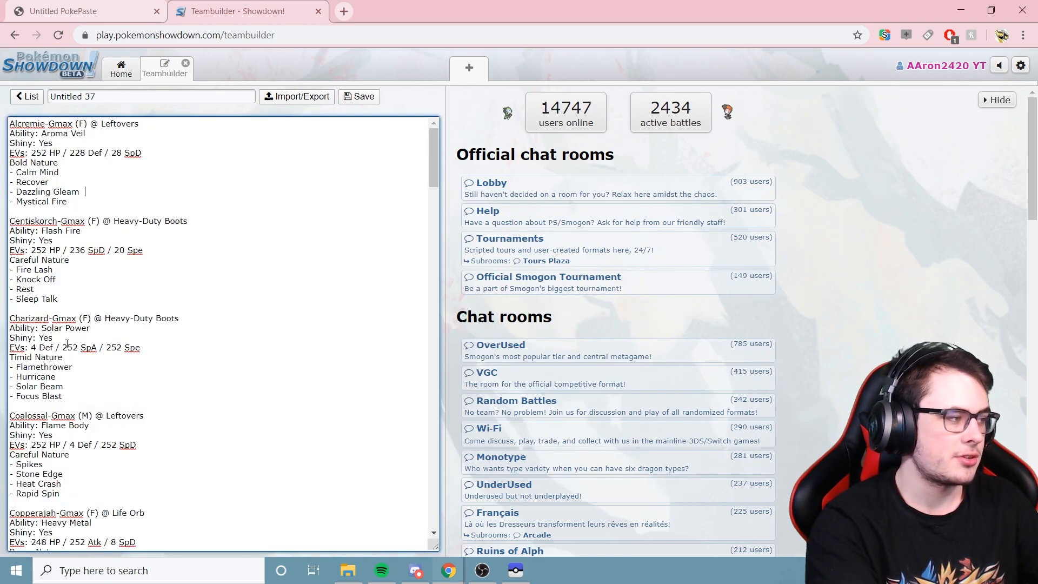
left_click_drag(71, 398, 8, 222)
left_click(362, 97)
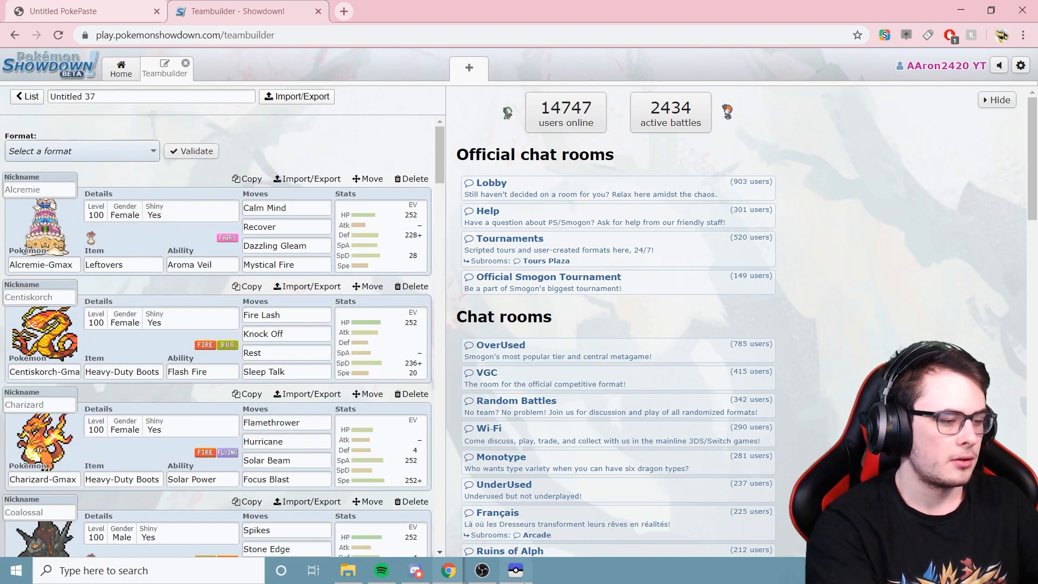
Return to PKHeX and import the Centiskorch and Charizard sets into Box 18 with Auto-Legality Mod.
left_click(516, 571)
left_click(314, 218)
mouse_move(336, 233)
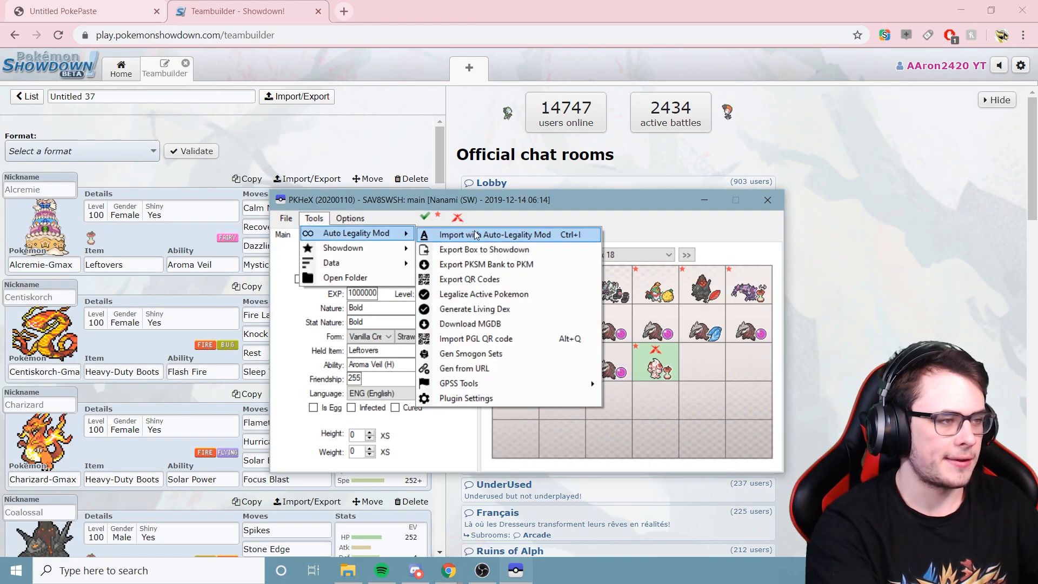
left_click(449, 235)
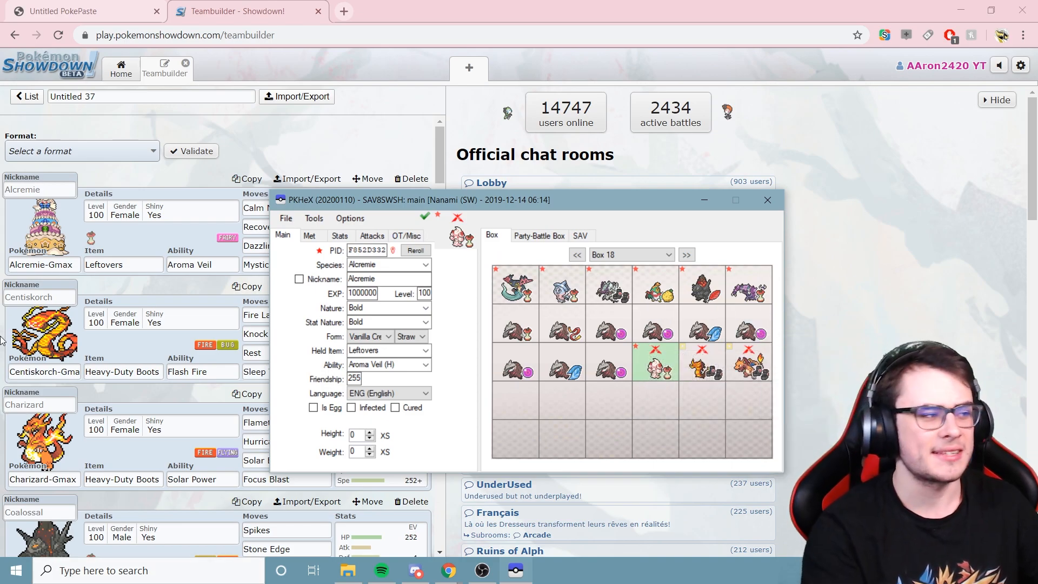
Switch to Box 19, copy the full text of Showdown team Untitled 37, and import it with Auto-Legality Mod.
left_click(687, 254)
left_click(297, 96)
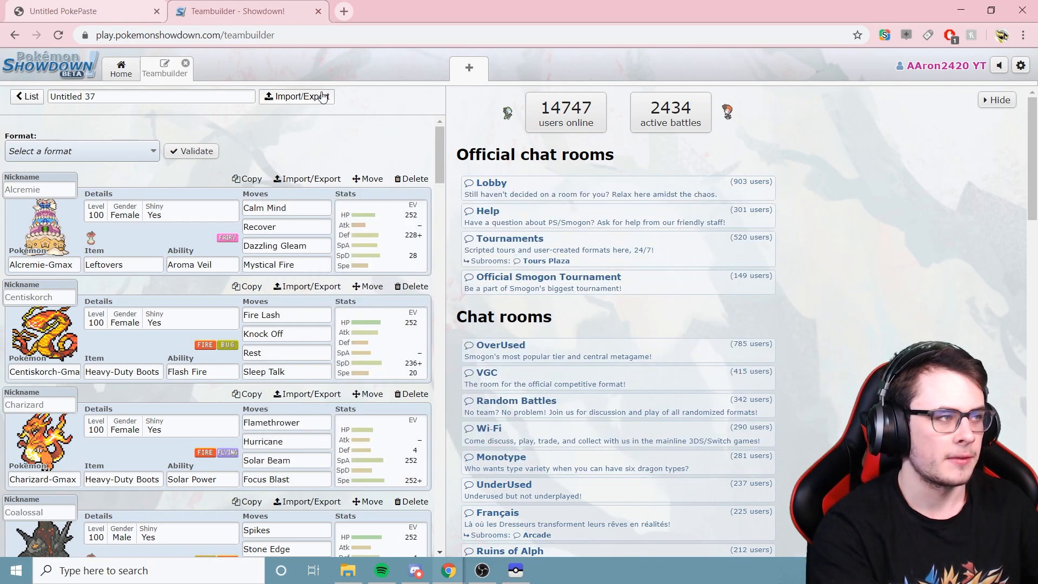
left_click(424, 174)
left_click(516, 570)
left_click(314, 218)
mouse_move(379, 234)
left_click(425, 236)
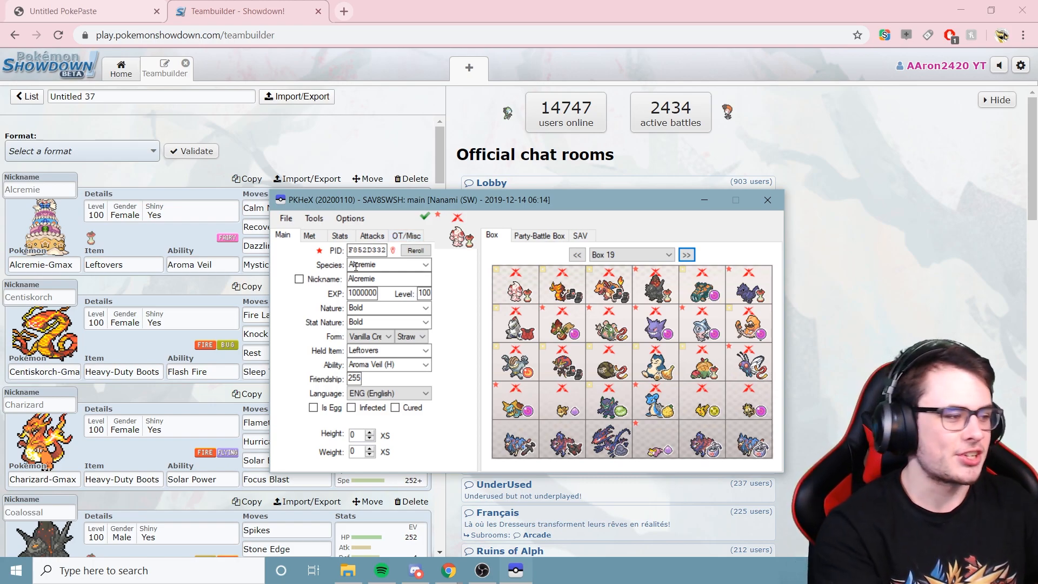
Replace Charizard-Gmax's second move with Roost in the Showdown Teambuilder and return to the team overview.
left_click(212, 454)
left_click(285, 443)
type("r")
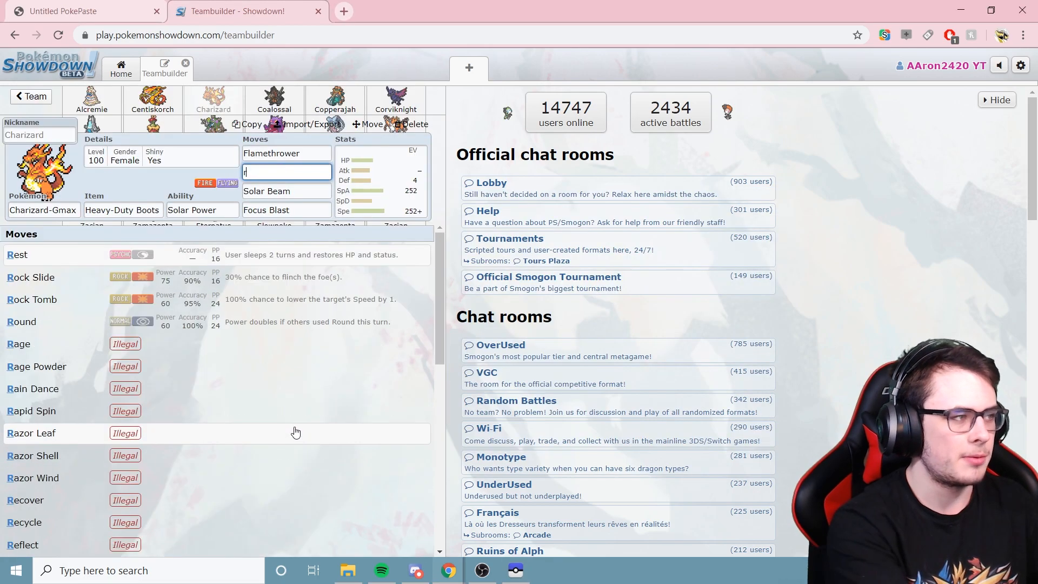
type("oo")
key("Return")
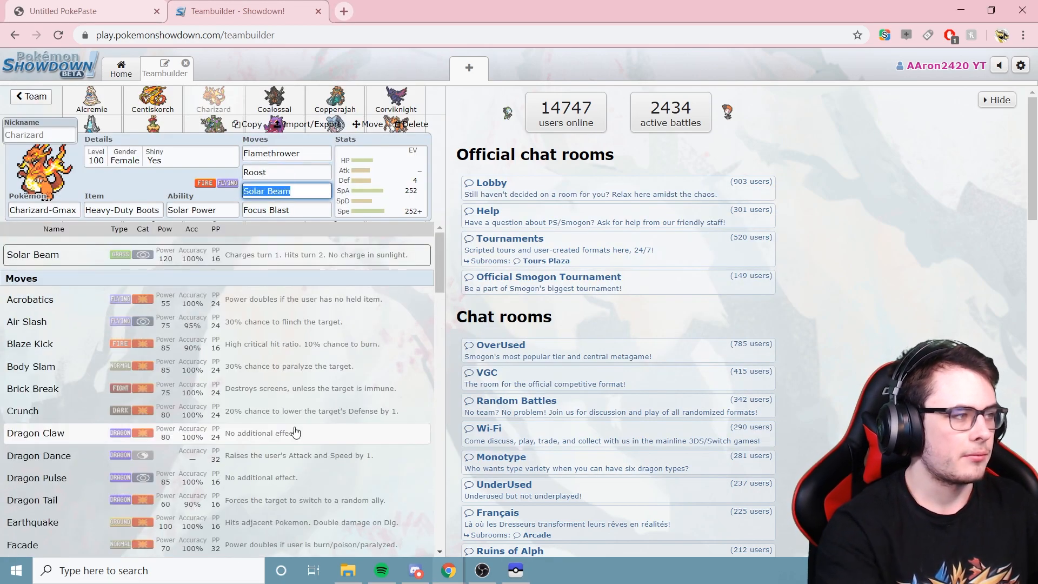
left_click(19, 97)
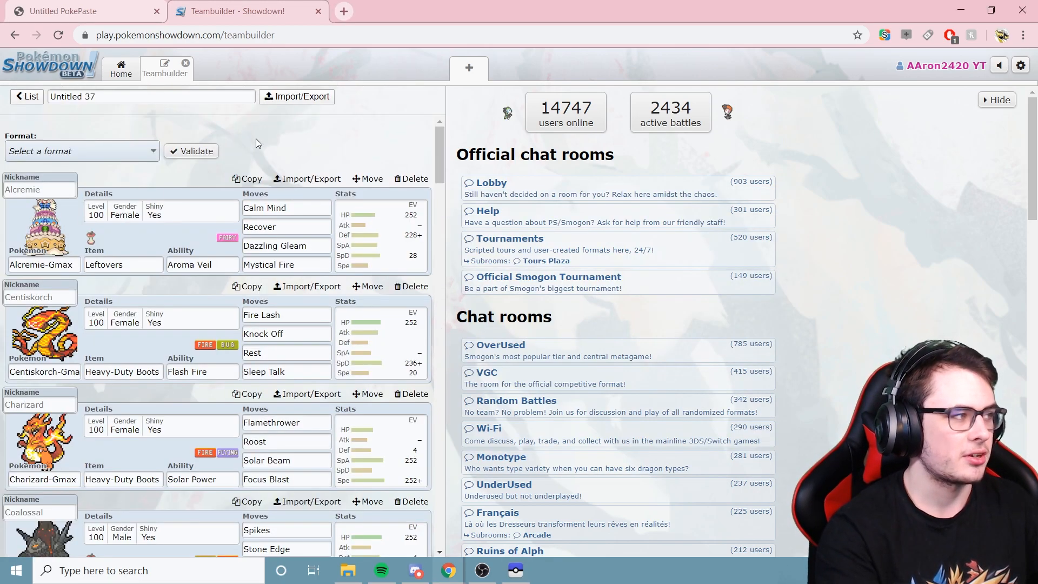
Copy the full text of Showdown team Untitled 37 and import it into Box 20 in PKHeX with Auto-Legality Mod.
left_click(300, 97)
left_click(516, 570)
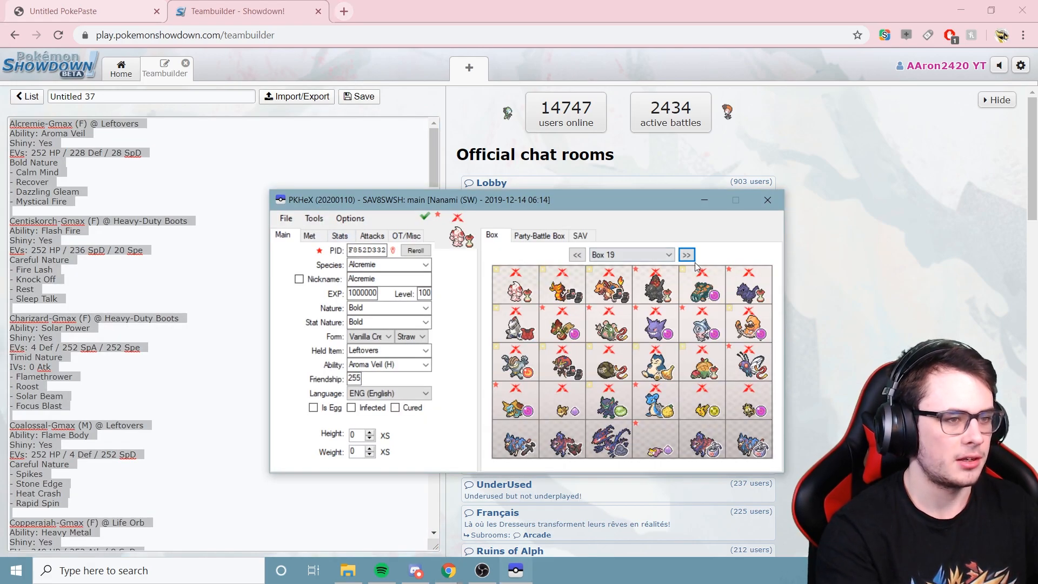
left_click(687, 254)
left_click(314, 218)
mouse_move(368, 233)
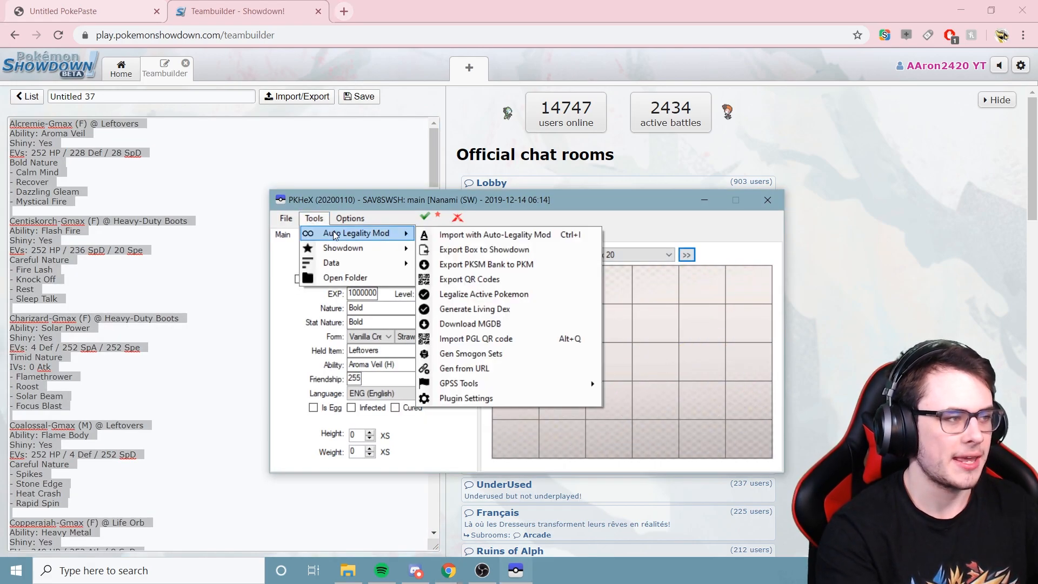
left_click(448, 236)
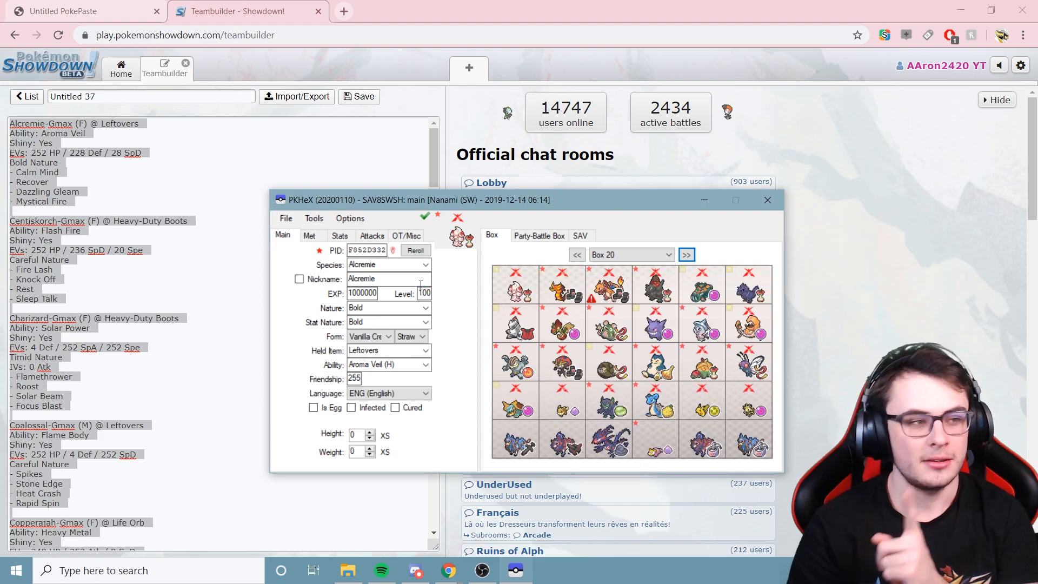
Load Charizard from Box 20 into the editor and change its second move to Dragon Pulse.
right_click(624, 292)
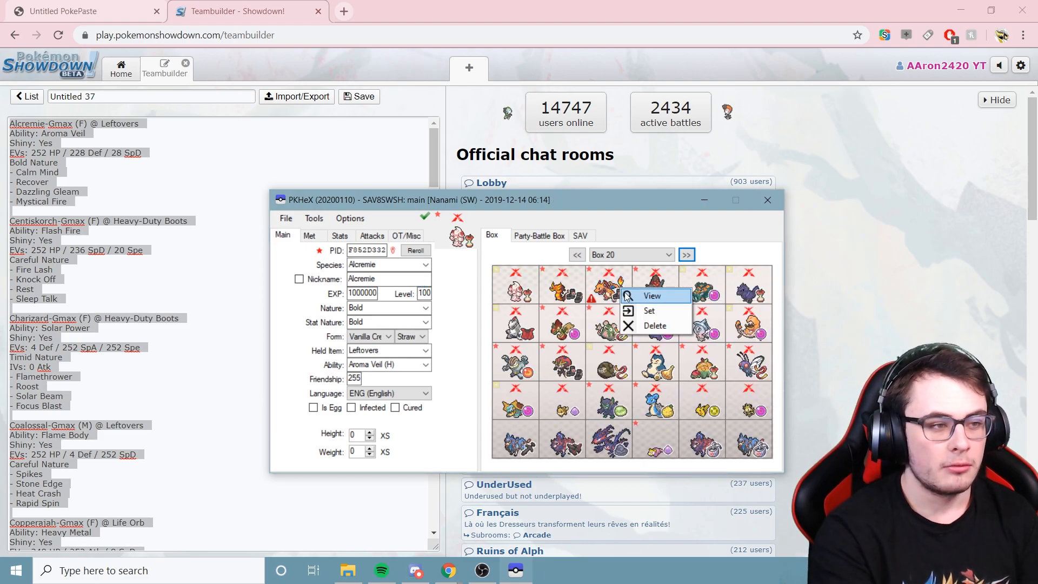
left_click(627, 296)
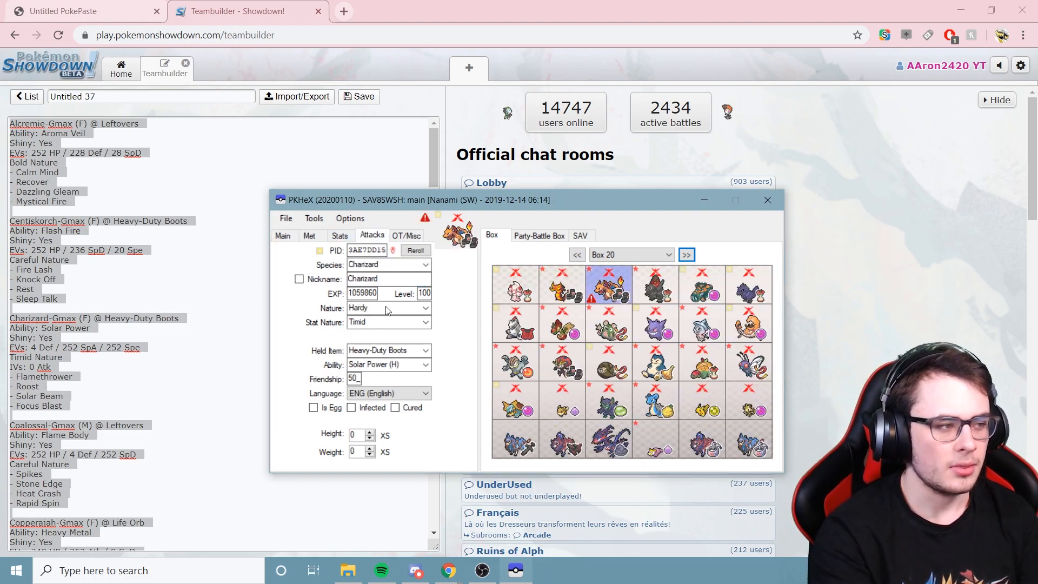
double_click(340, 294)
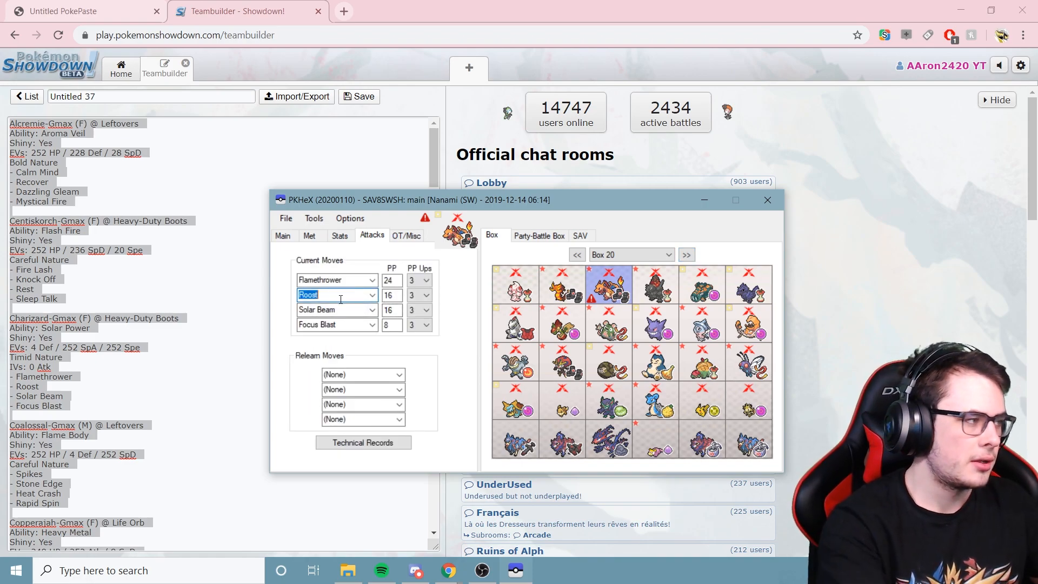
type("f")
key("BackSpace")
key("BackSpace")
type("cd")
key("BackSpace")
key("BackSpace")
type("dragon pulse")
key("Return")
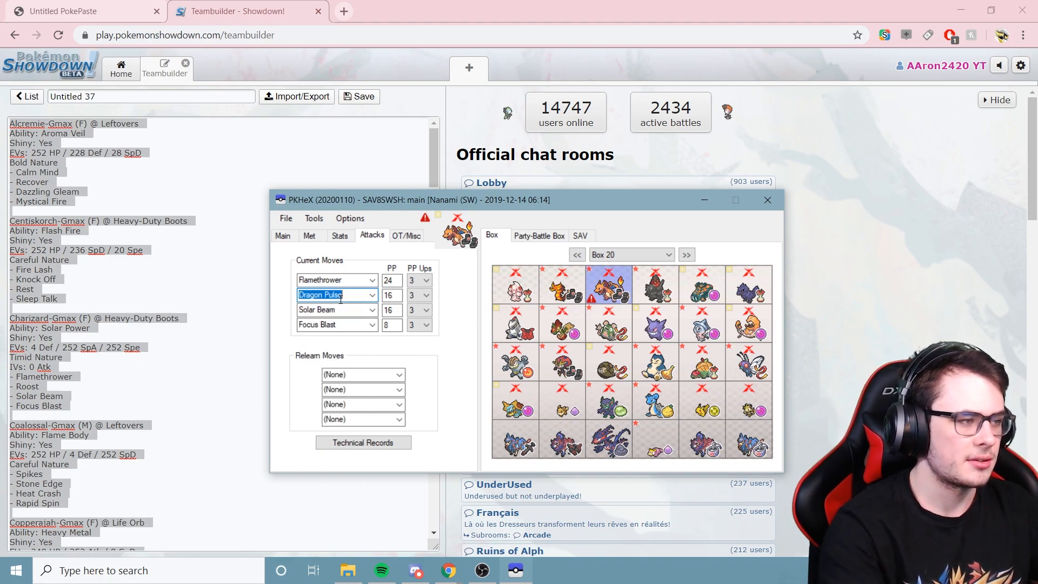
Check Charizard's stats and met data, legalize it with Auto Legality Mod, and set it back into its Box 20 slot.
left_click(338, 236)
left_click(317, 241)
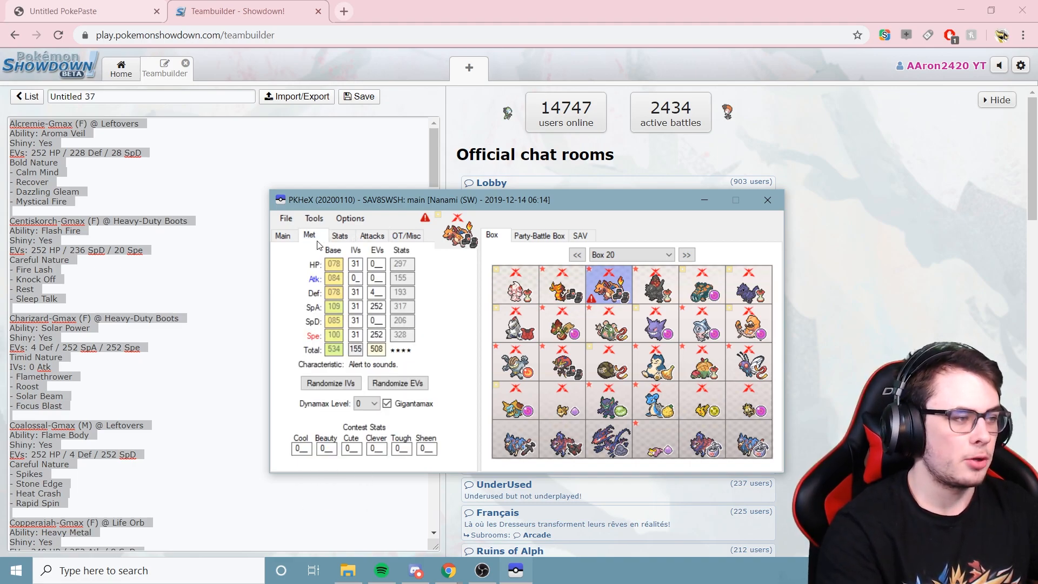
left_click(369, 267)
left_click(369, 267)
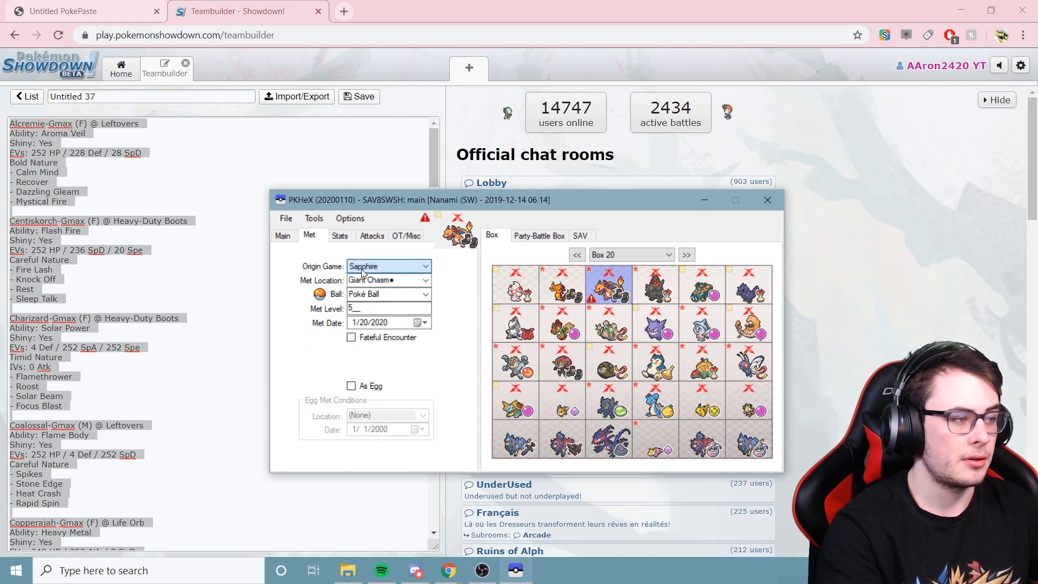
left_click(321, 221)
mouse_move(326, 232)
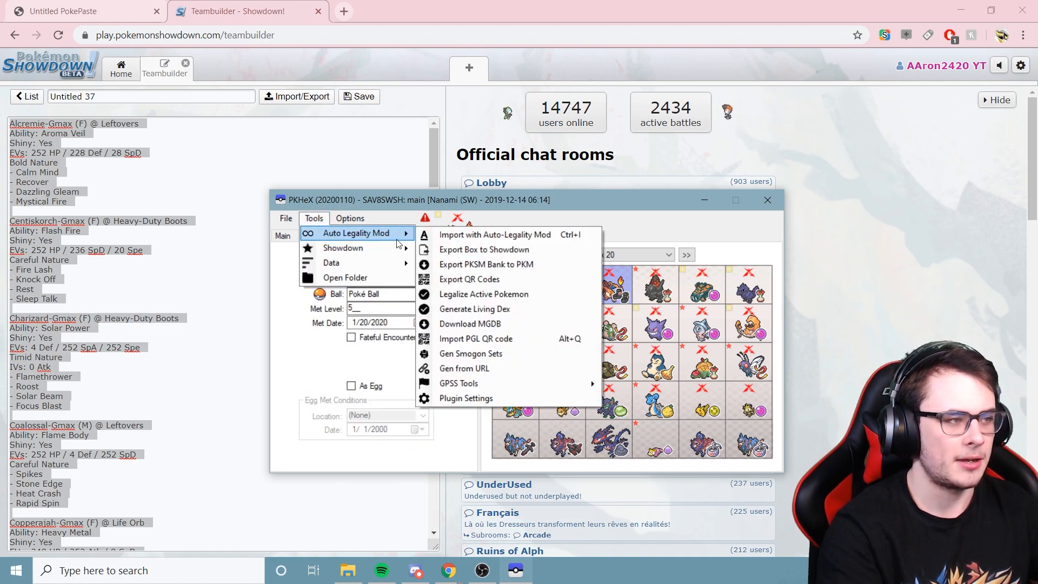
left_click(504, 294)
left_click(581, 331)
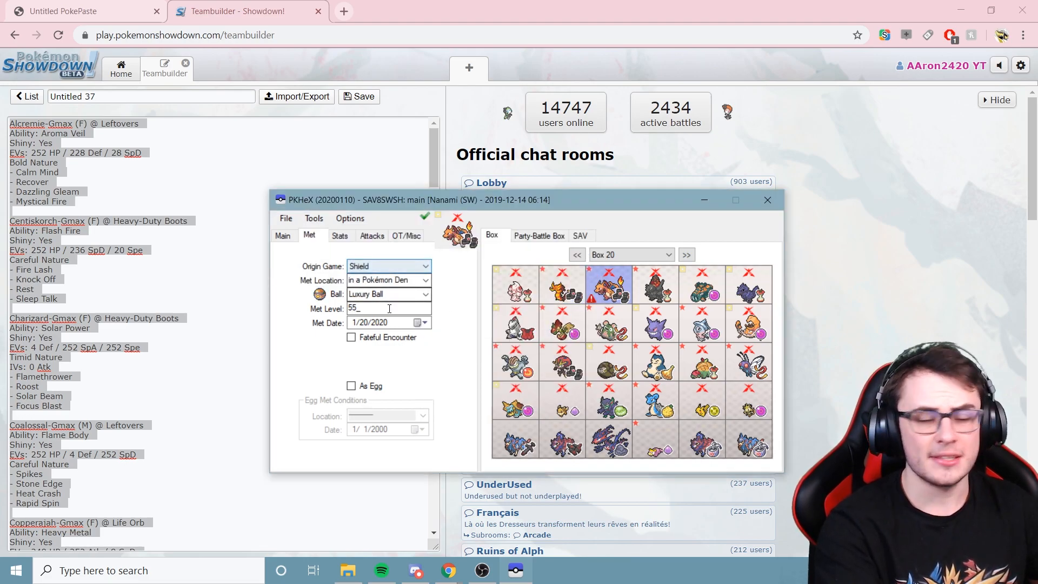
right_click(601, 277)
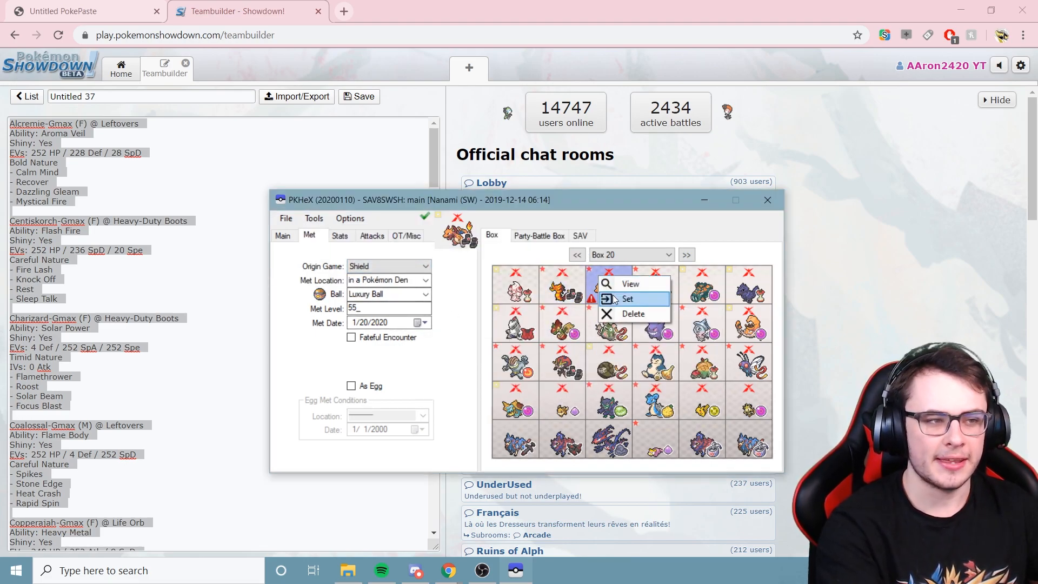
left_click(615, 299)
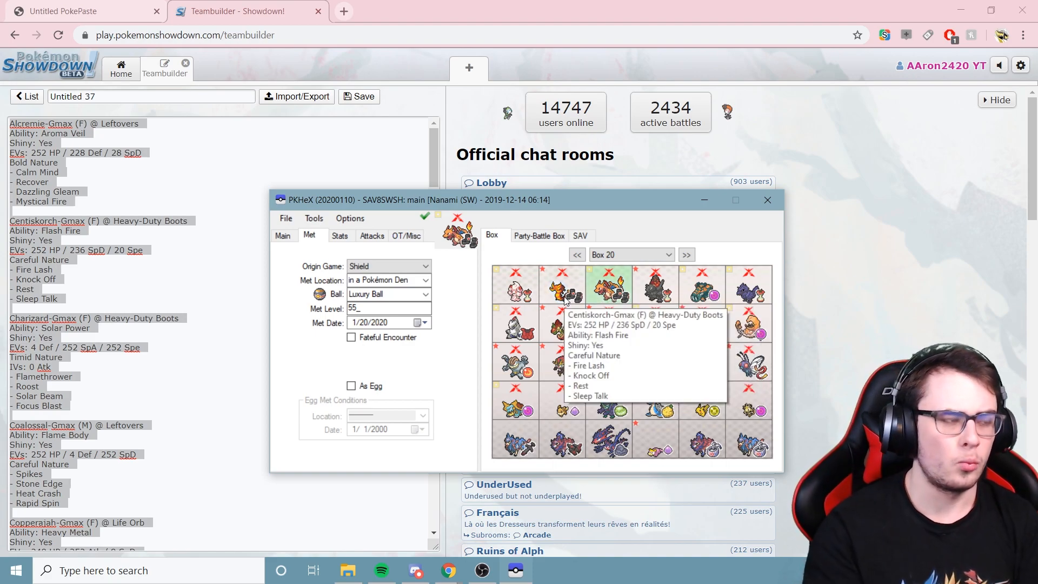
Reroll Charizard's PID and make it shiny again several times to cycle between star and square shininess.
left_click(282, 241)
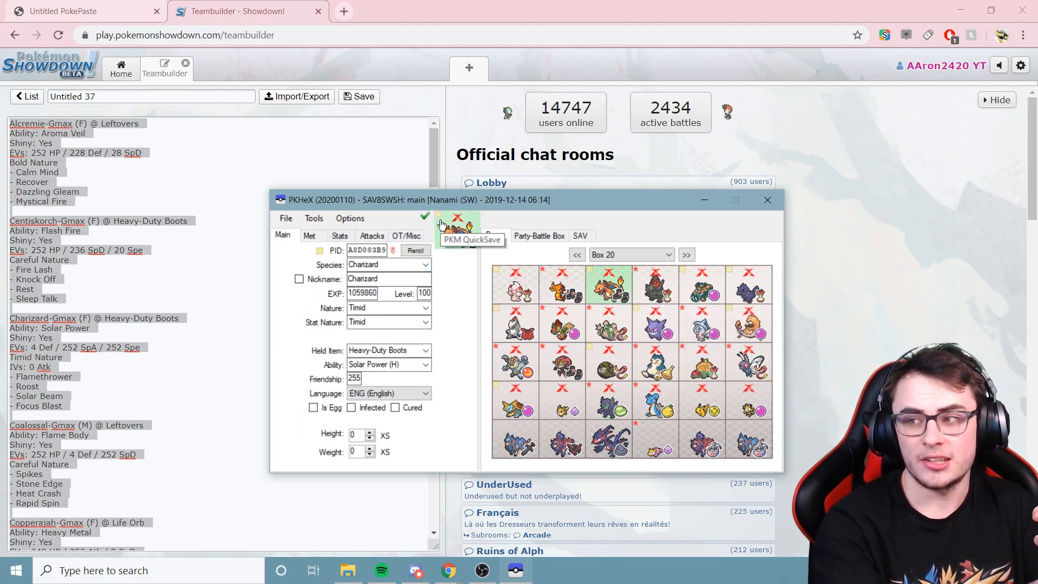
left_click(424, 253)
left_click(320, 252)
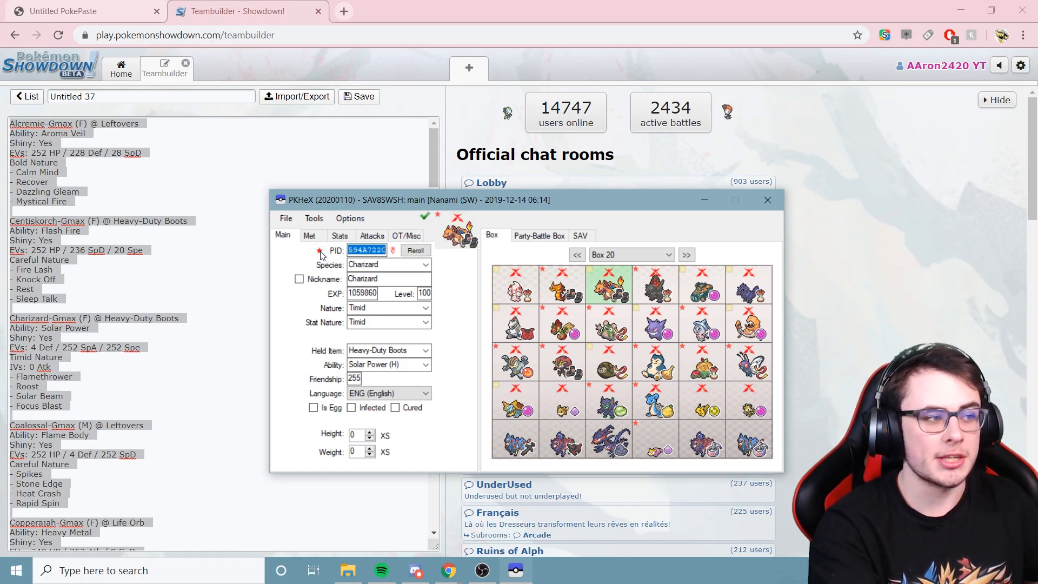
left_click(419, 252)
left_click(323, 251)
left_click(418, 250)
left_click(319, 252)
left_click(417, 254)
left_click(319, 252)
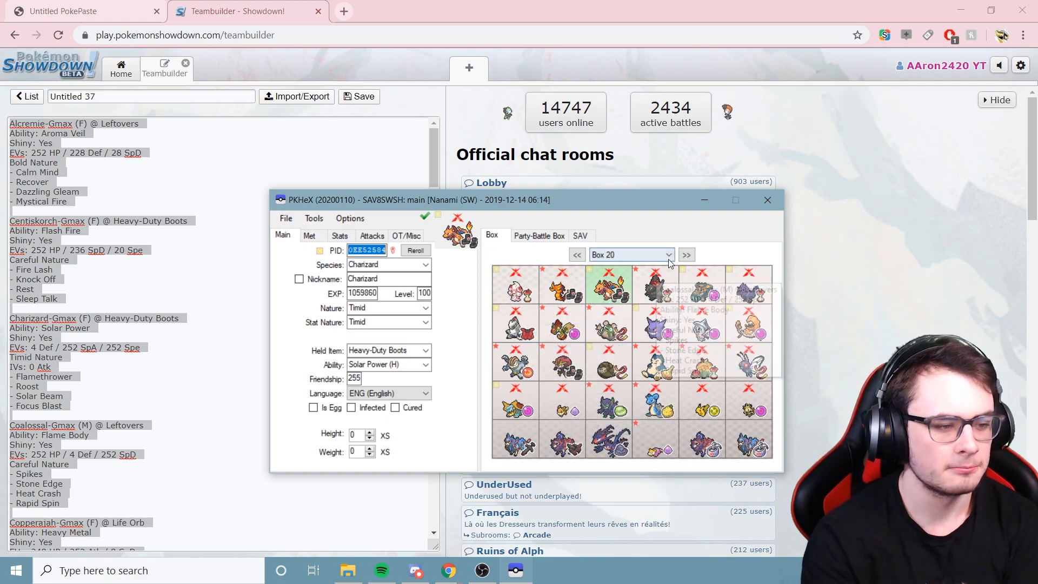
Generate a living dex with Auto Legality Mod and display Box 1.
left_click(346, 219)
left_click(346, 219)
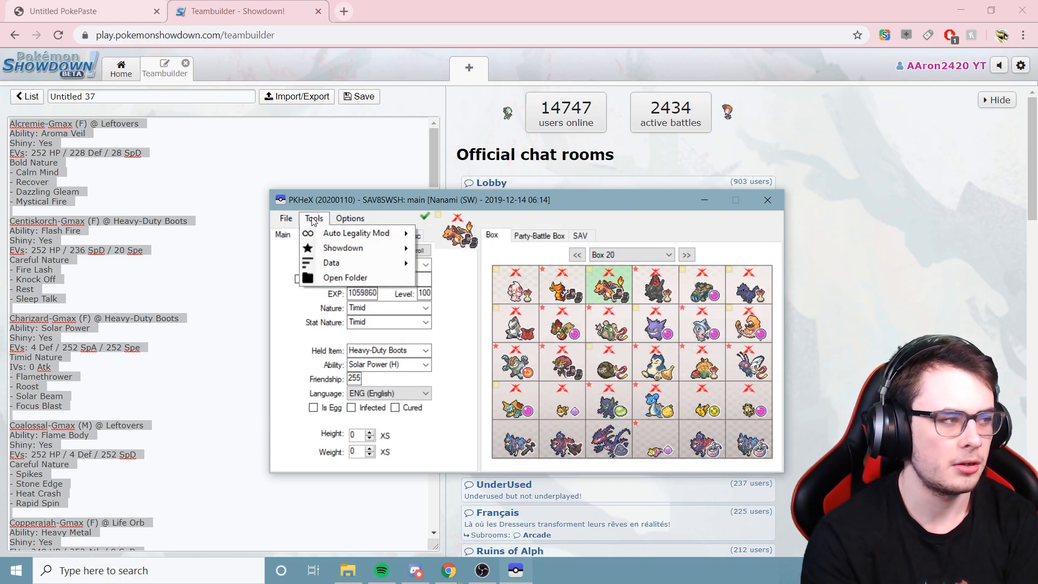
left_click(315, 218)
mouse_move(357, 233)
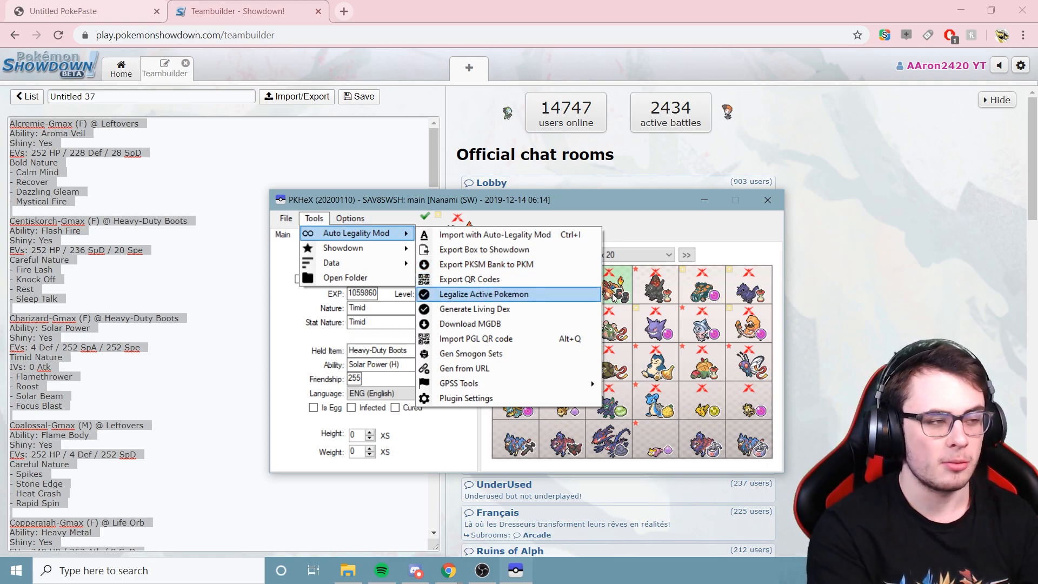
left_click(687, 255)
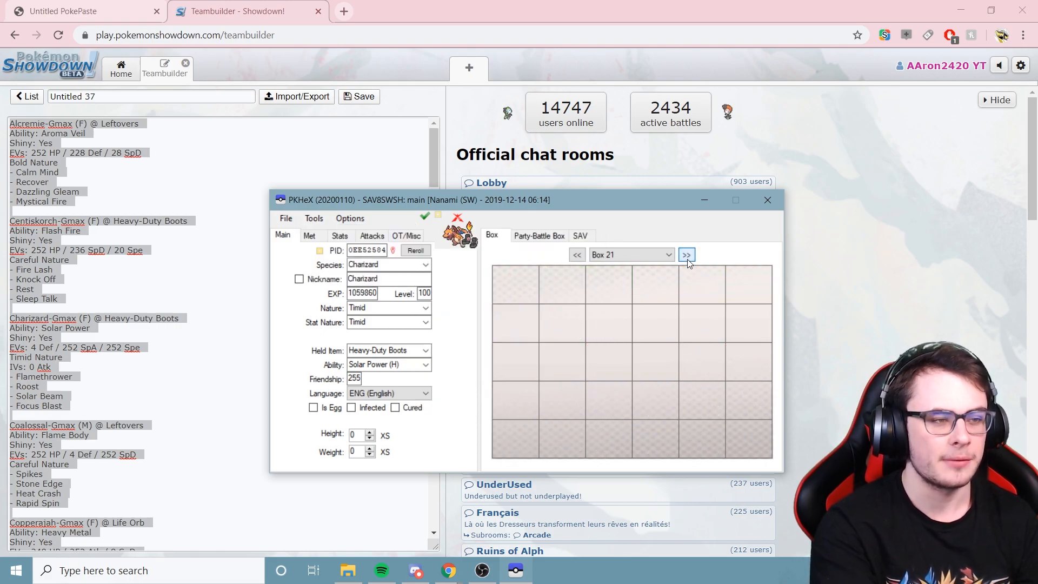
left_click(312, 218)
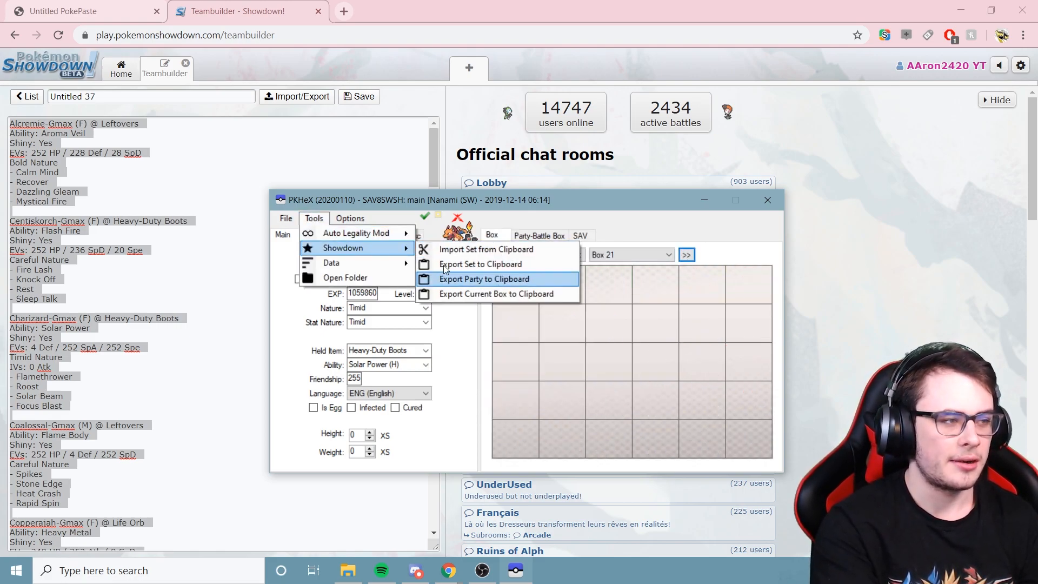
left_click(475, 310)
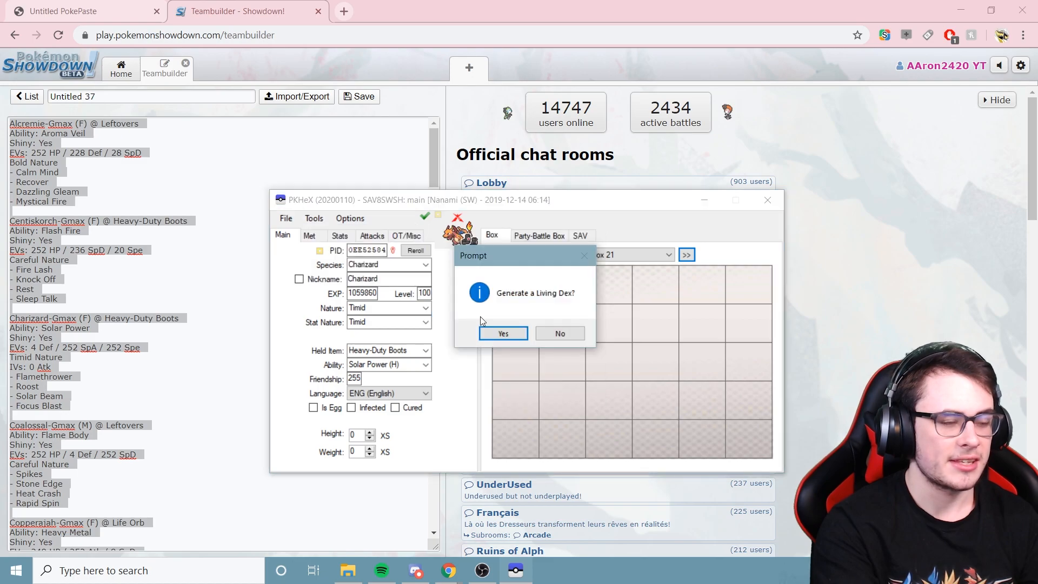
left_click(497, 336)
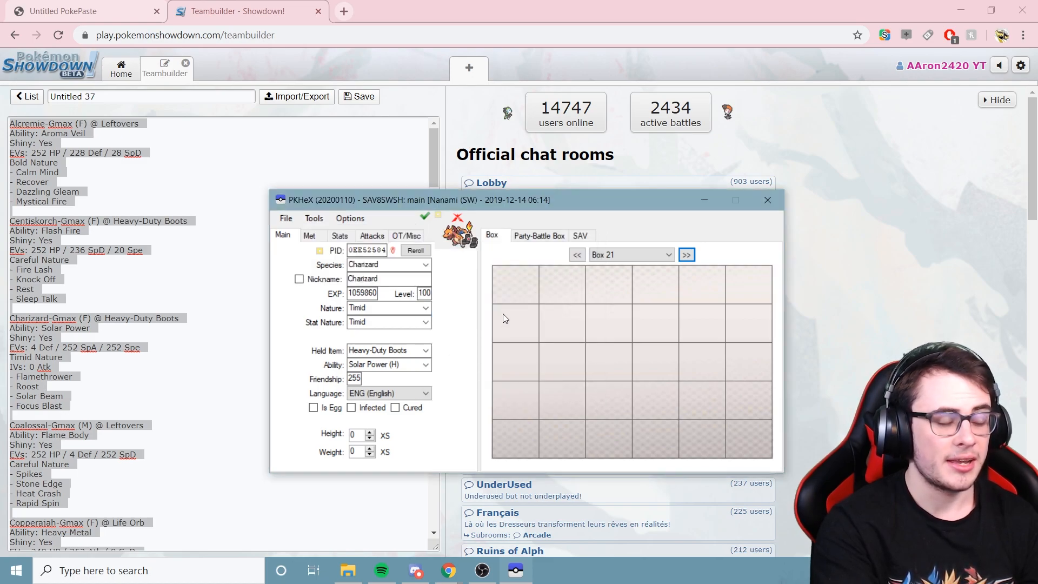
left_click(631, 253)
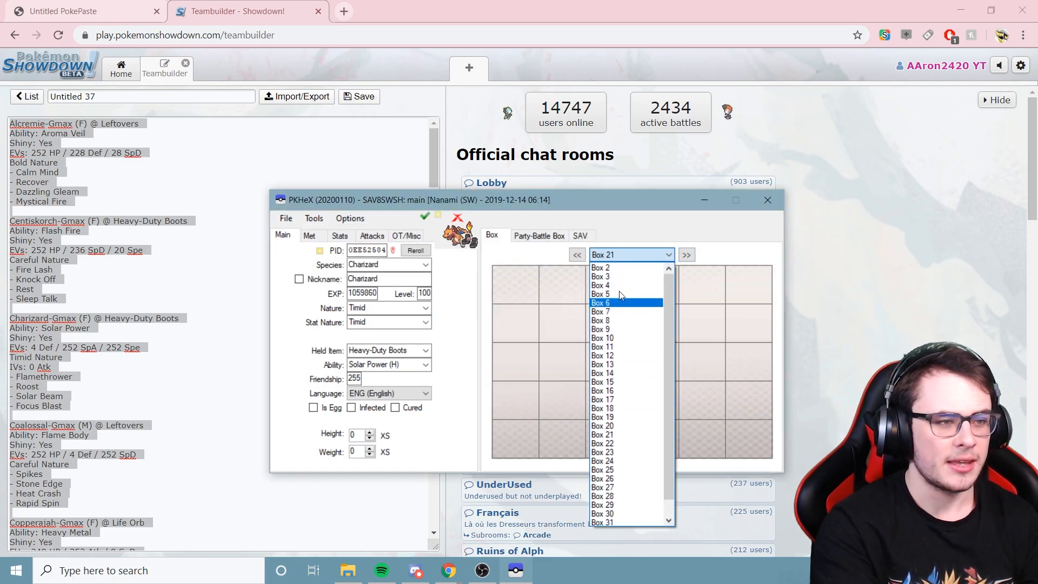
left_click(626, 272)
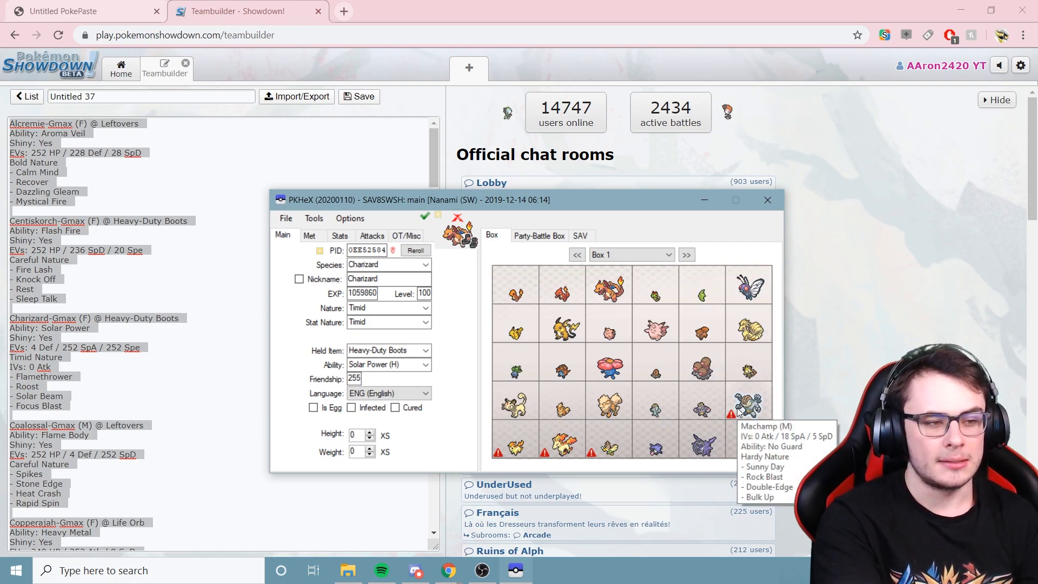
Load the illegal Machamp from Box 1, legalize it with Auto Legality Mod, and set it back into its slot.
right_click(749, 405)
left_click(776, 415)
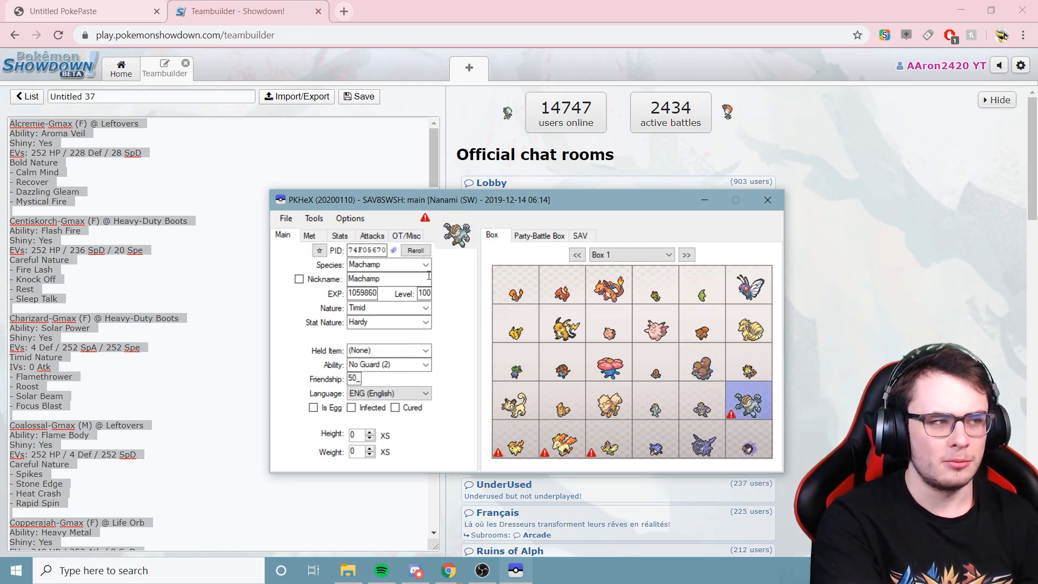
left_click(314, 218)
mouse_move(357, 233)
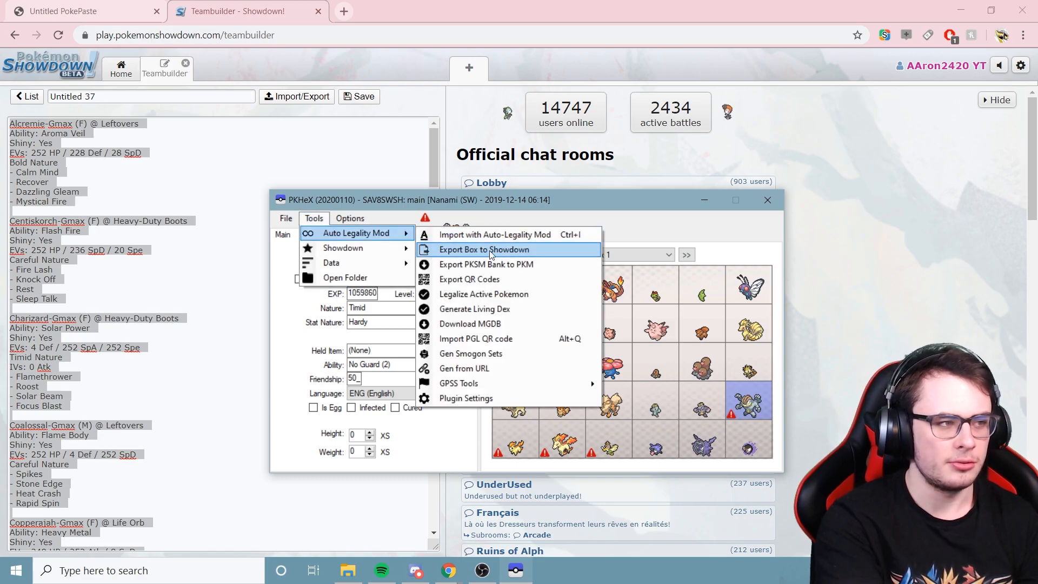
left_click(501, 294)
left_click(557, 333)
right_click(752, 403)
left_click(779, 427)
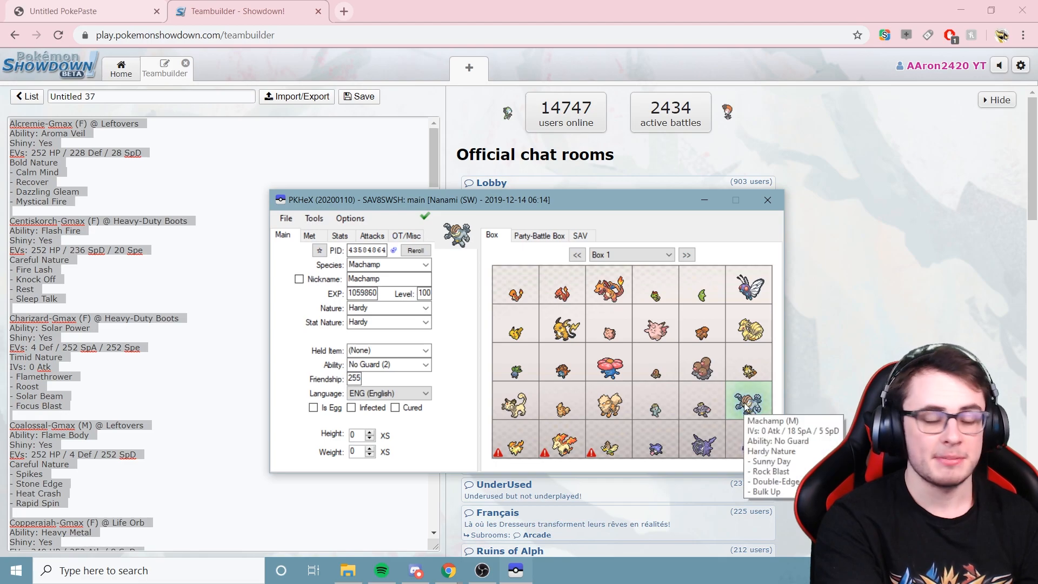
Copy the web address of the PokePaste page in the browser and return to PKHeX.
left_click(314, 218)
mouse_move(357, 233)
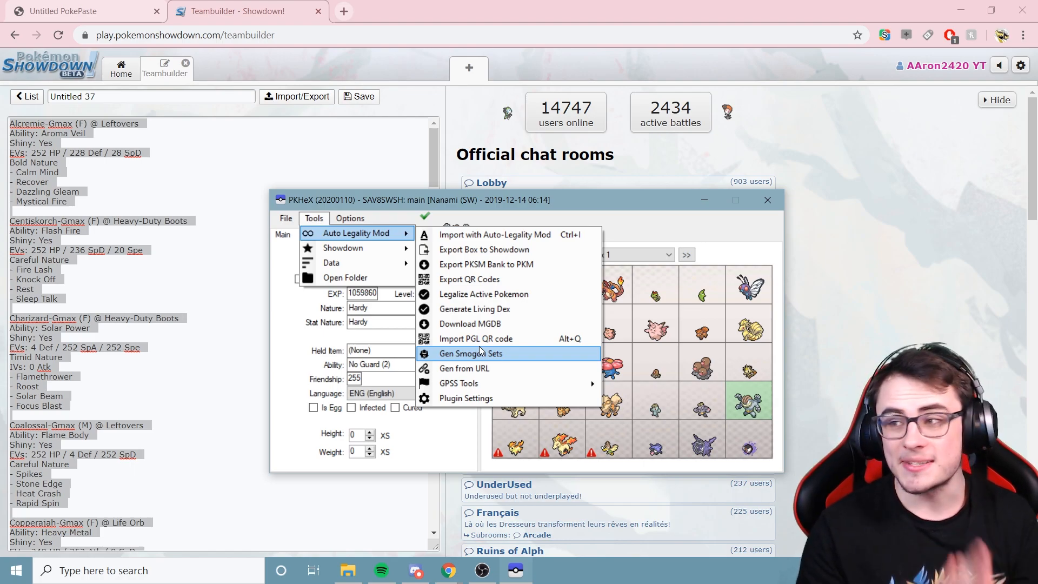
left_click(481, 352)
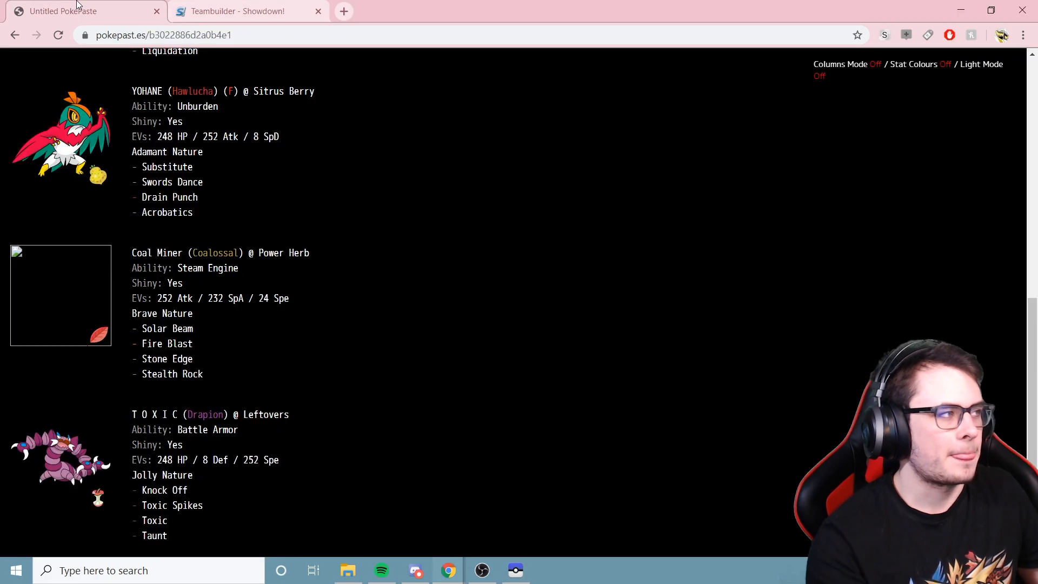
left_click(247, 34)
left_click(329, 130)
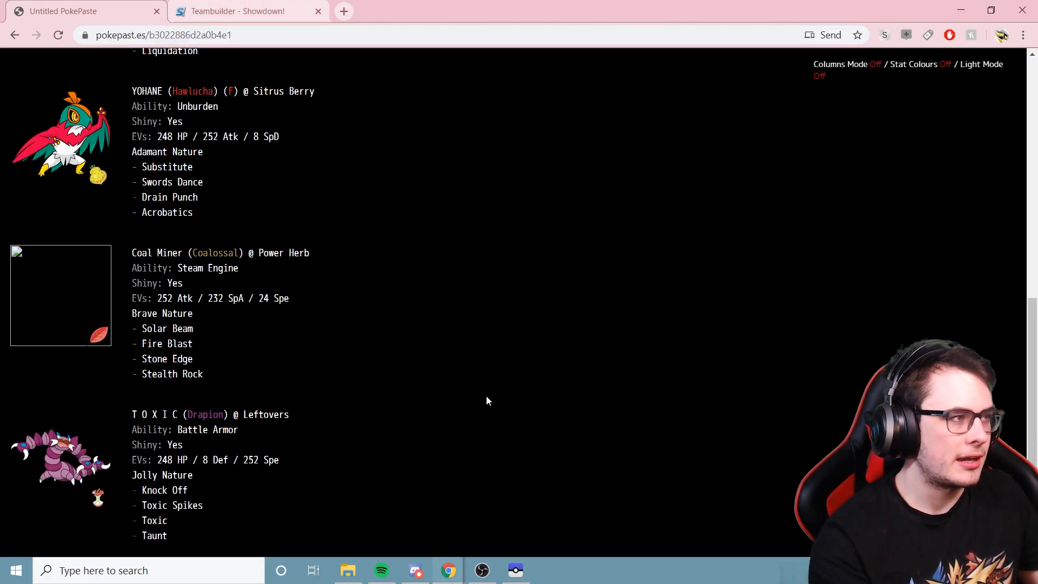
left_click(516, 570)
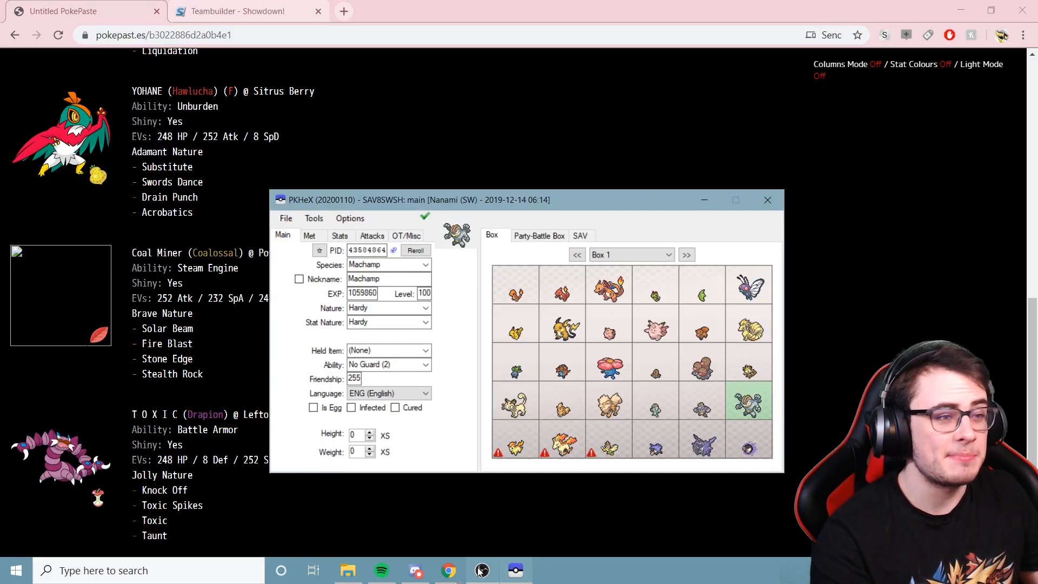
Go to Box 14 and generate the PokePaste team there with Auto Legality Mod's Gen from URL.
left_click(687, 256)
left_click(687, 255)
left_click(687, 255)
left_click(692, 257)
left_click(692, 256)
left_click(692, 256)
left_click(693, 256)
left_click(692, 256)
left_click(692, 257)
left_click(692, 256)
left_click(692, 256)
left_click(692, 255)
left_click(314, 218)
left_click(327, 223)
left_click(571, 256)
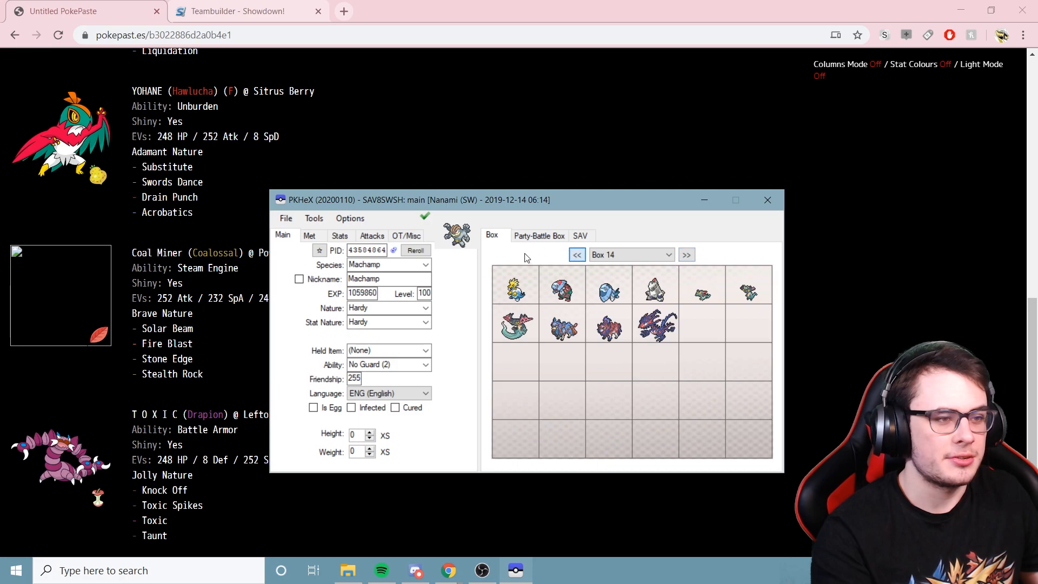
left_click(315, 217)
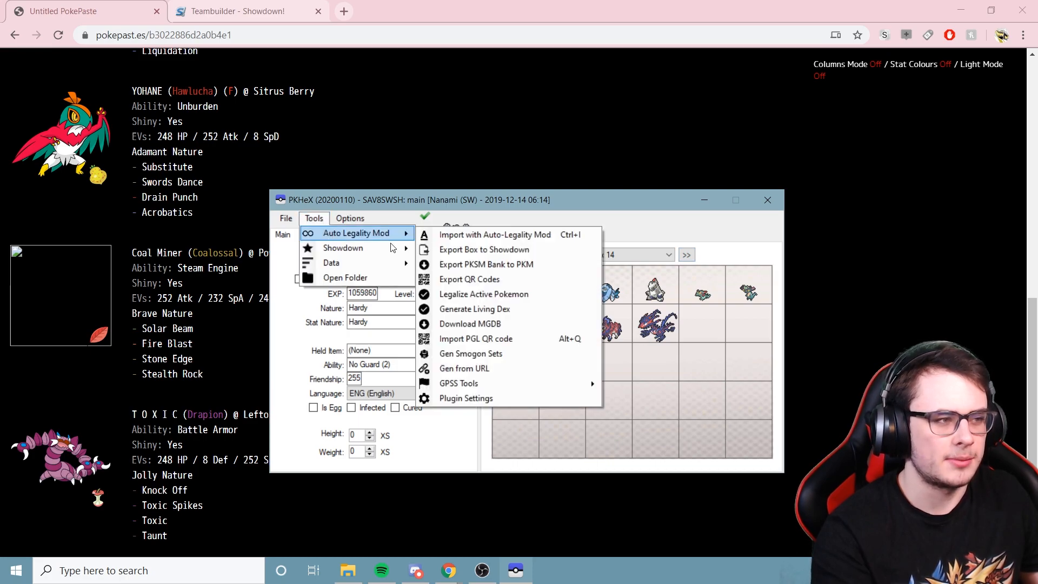
mouse_move(357, 233)
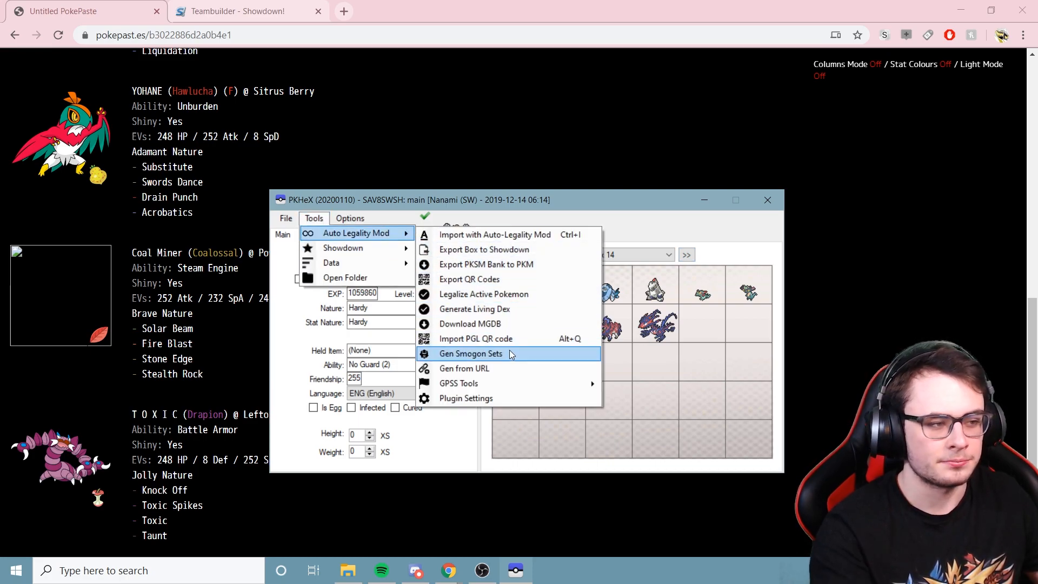
left_click(495, 368)
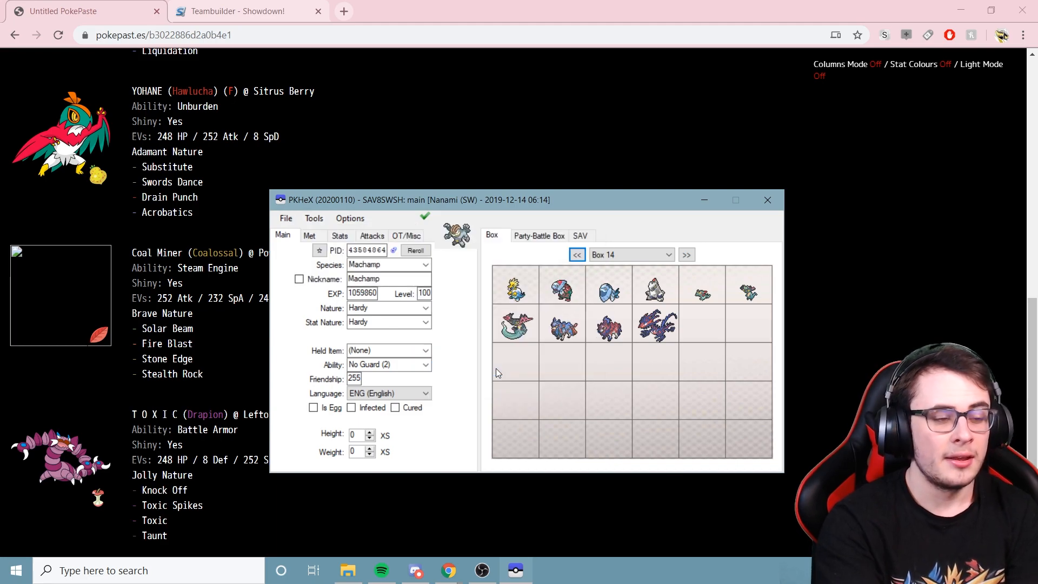
Confirm the team import into Box 14 and compare the generated Pokémon with the PokePaste page.
left_click(610, 354)
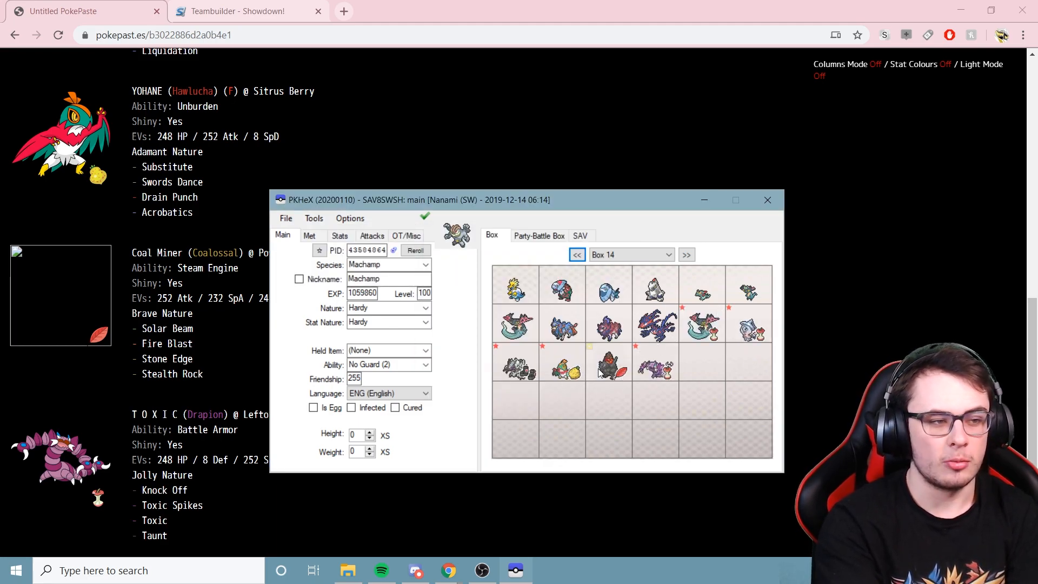
scroll(622, 346, "up", 8)
scroll(640, 325, "down", 7)
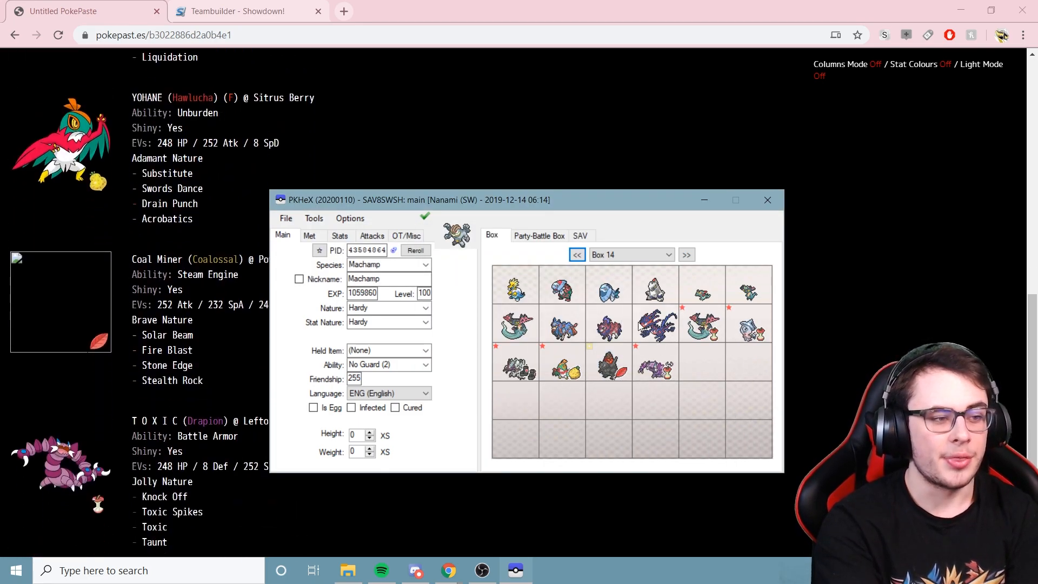
mouse_move(605, 379)
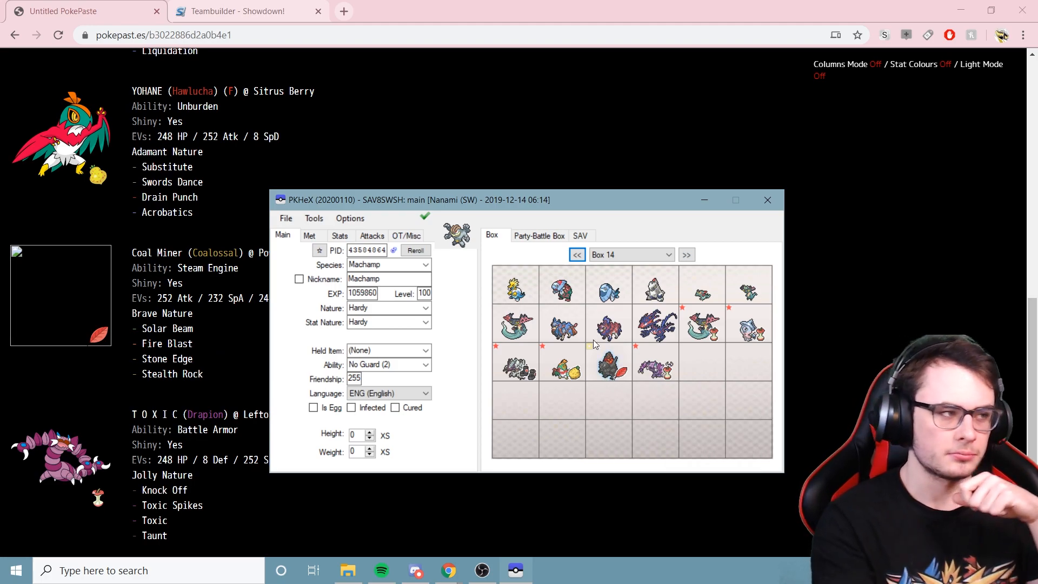
Open the PKHeX program folder in File Explorer and select the mgdb folder.
left_click(312, 217)
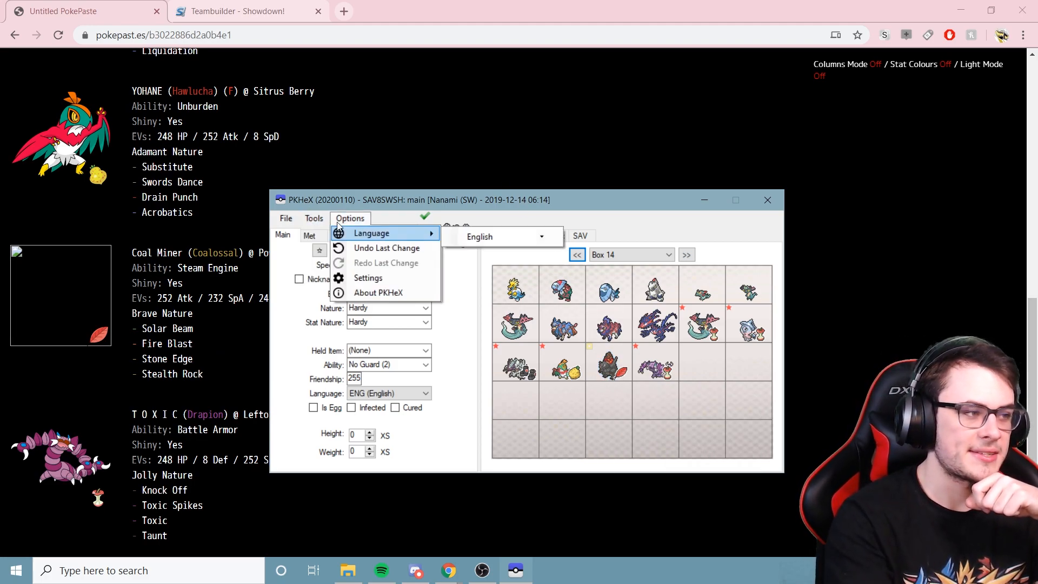
mouse_move(410, 234)
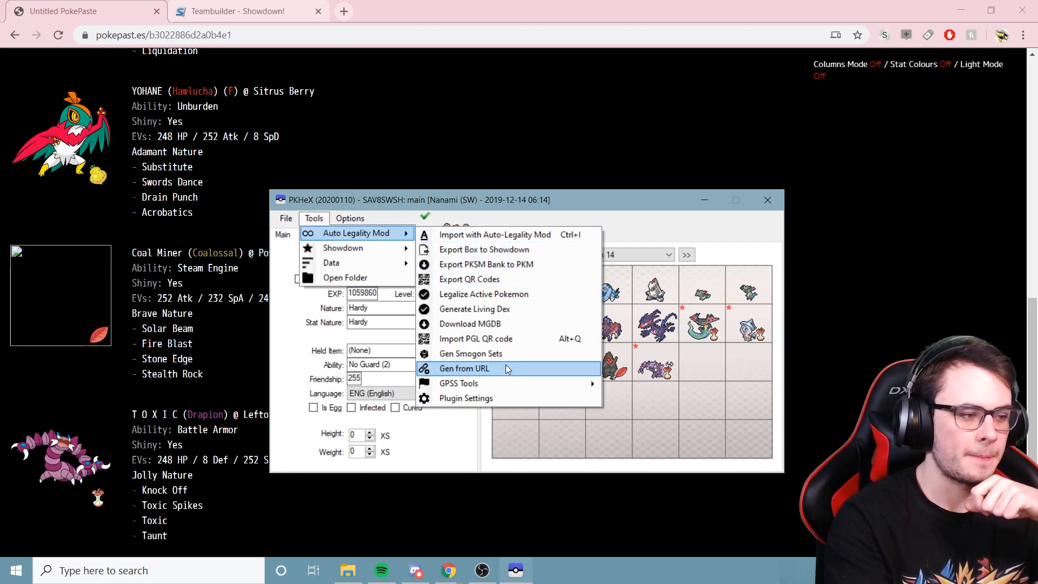
mouse_move(502, 383)
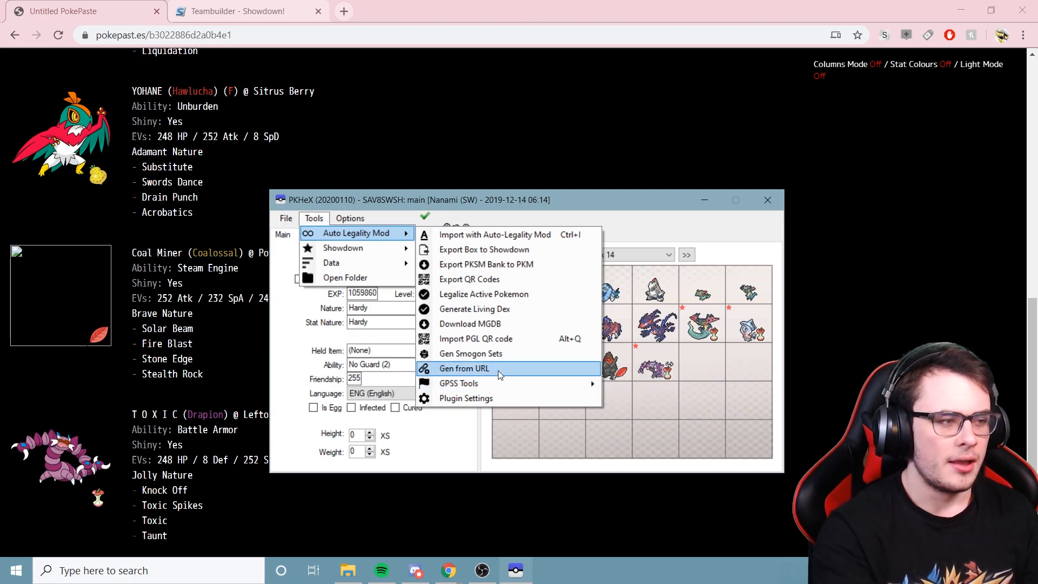
left_click(485, 324)
left_click(319, 177)
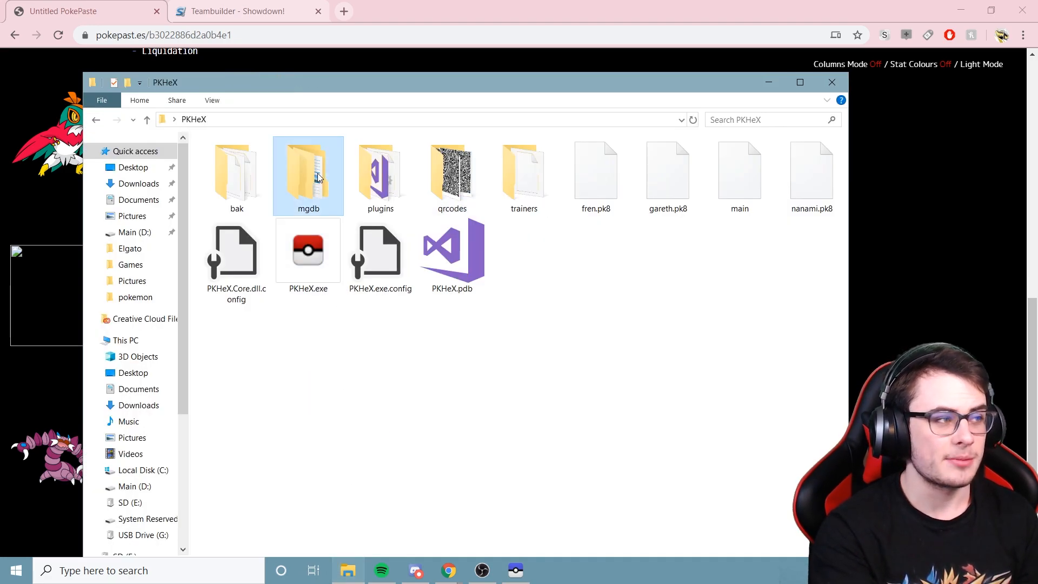
Return to PKHeX, run Auto Legality Mod's Download MGDB and decline updating the existing database.
left_click(516, 569)
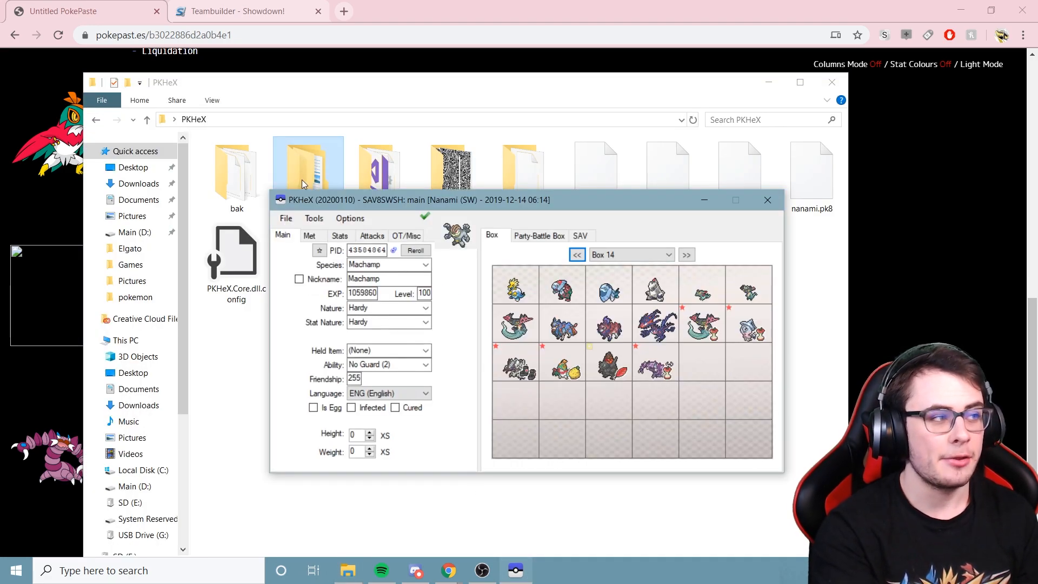
left_click(315, 218)
mouse_move(337, 238)
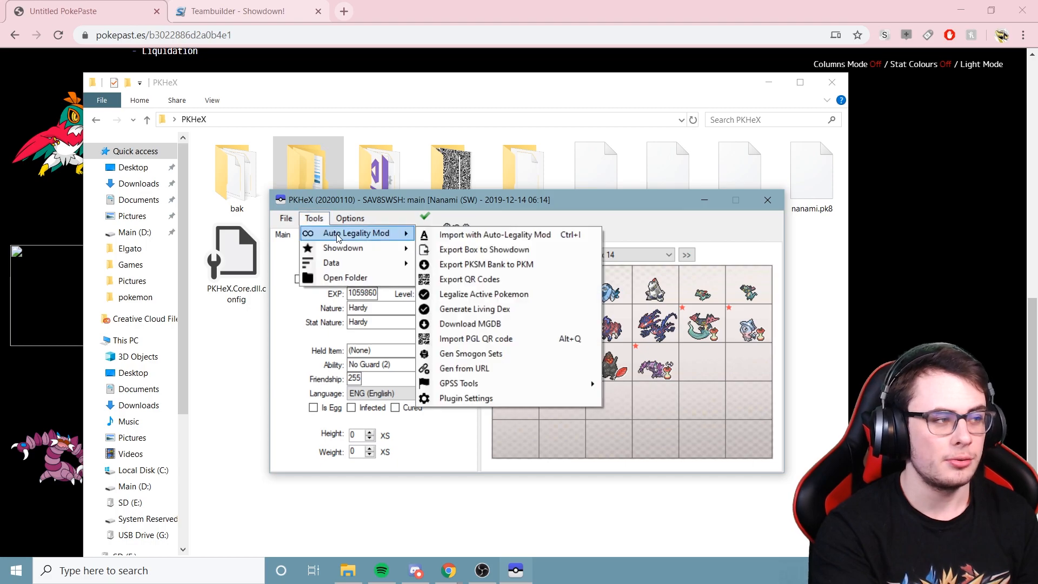
left_click(517, 330)
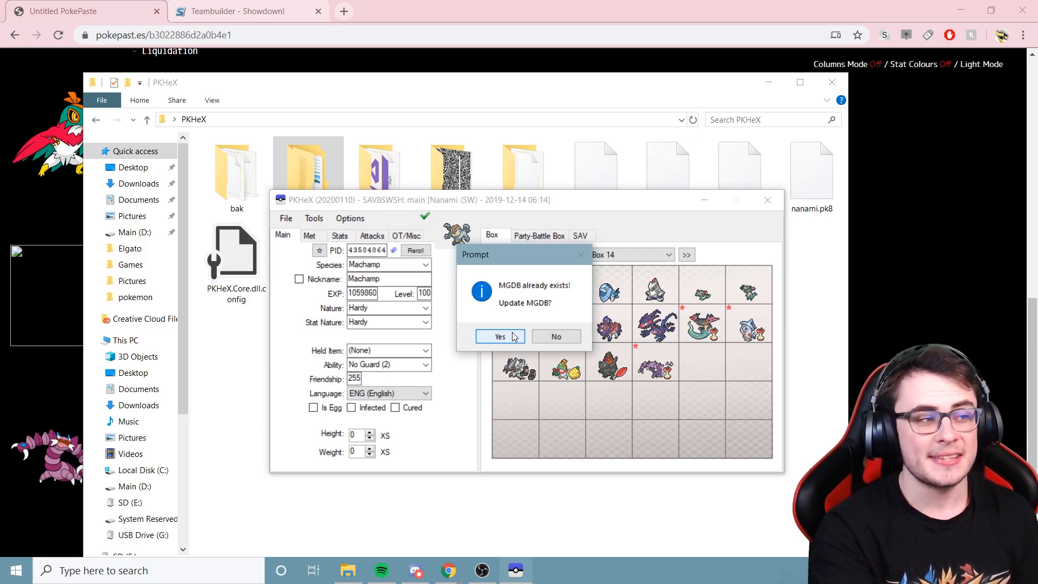
left_click(538, 337)
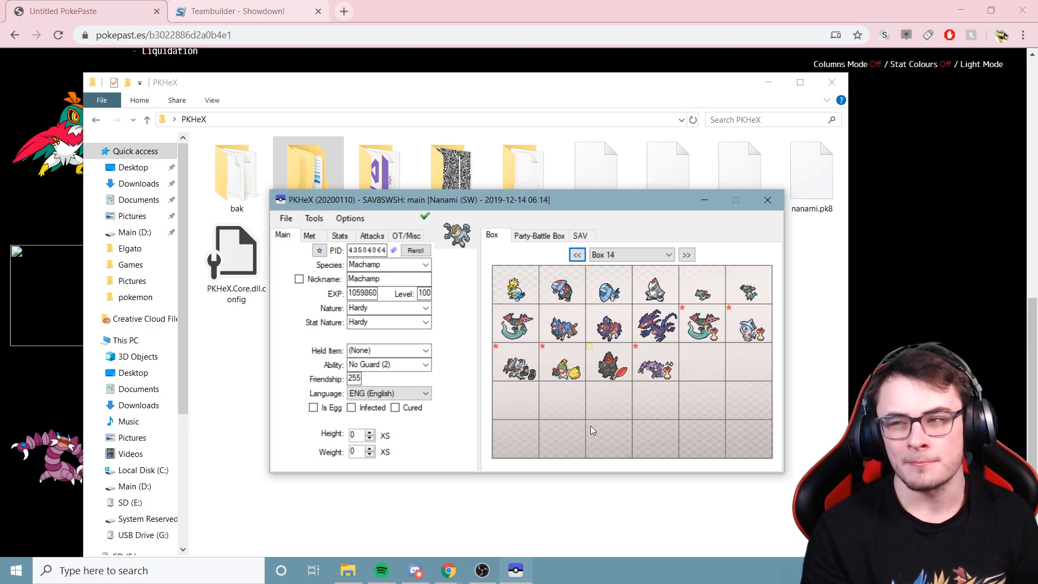
Browse in File Explorer through mgdb, EventsGallery-master, Released and Gen 8 to the Wondercards folder.
double_click(305, 179)
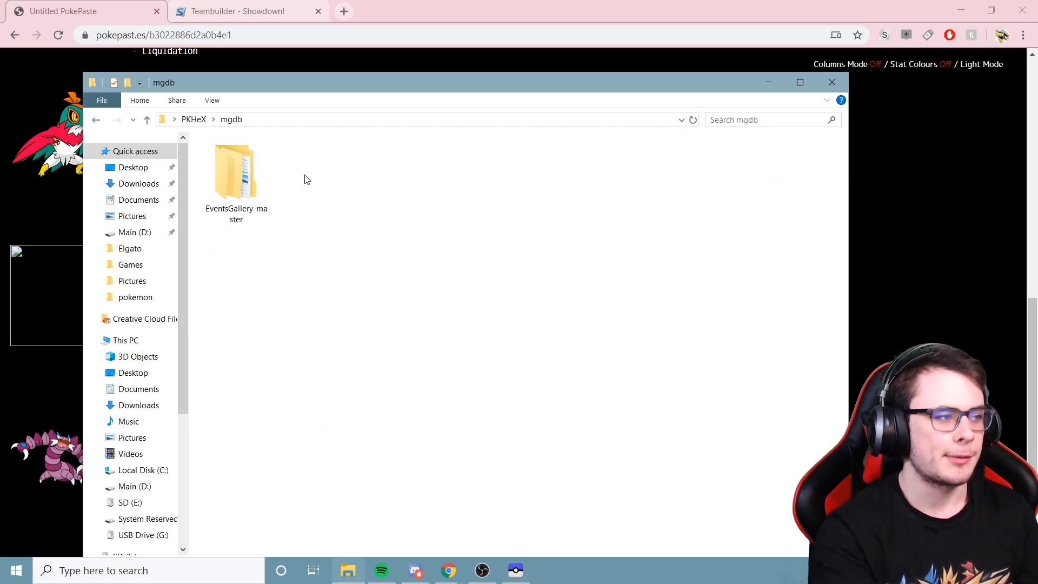
double_click(250, 183)
double_click(248, 184)
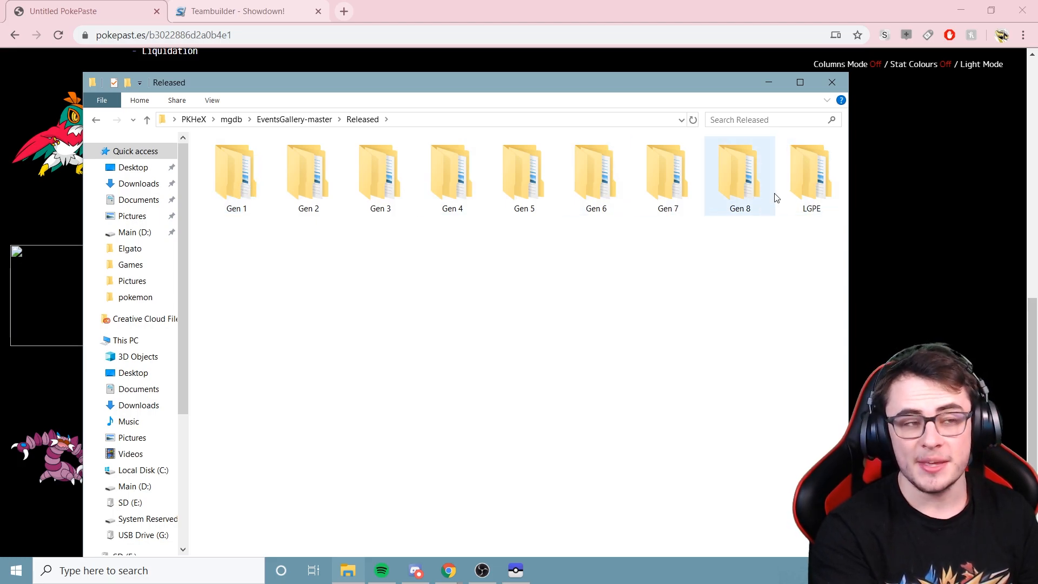
double_click(756, 192)
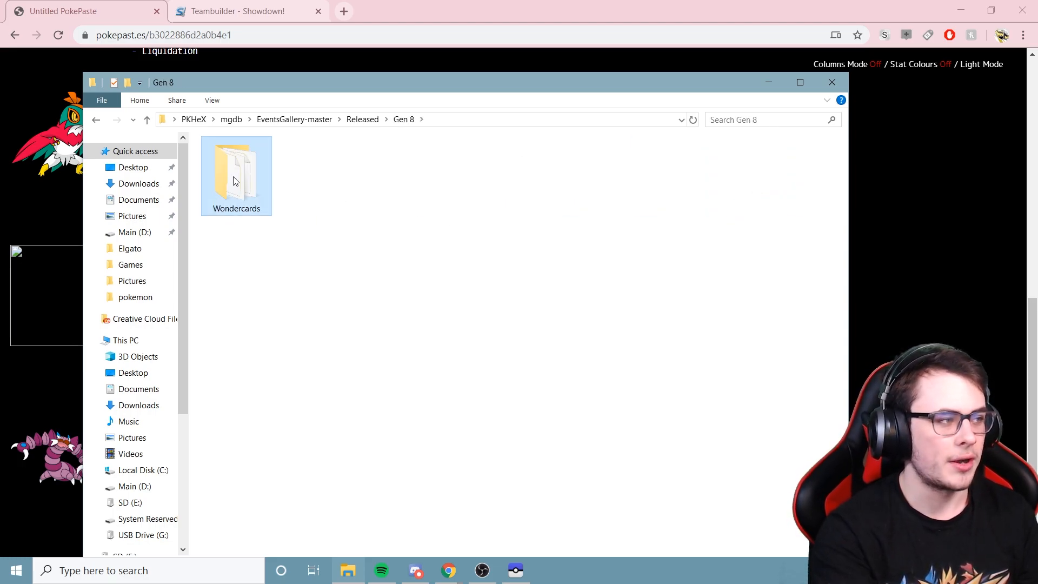
double_click(233, 180)
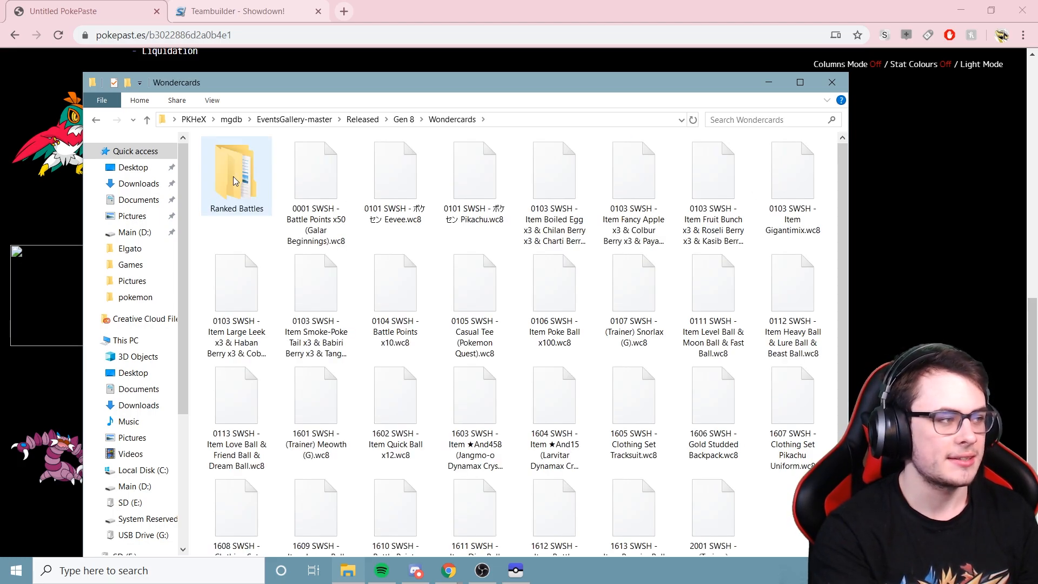
Add the Eevee .wc8 wondercard to the empty Box 14 slot beside Drapion, then load that Eevee and show its met data.
left_click(403, 185)
left_click_drag(403, 185, 702, 370)
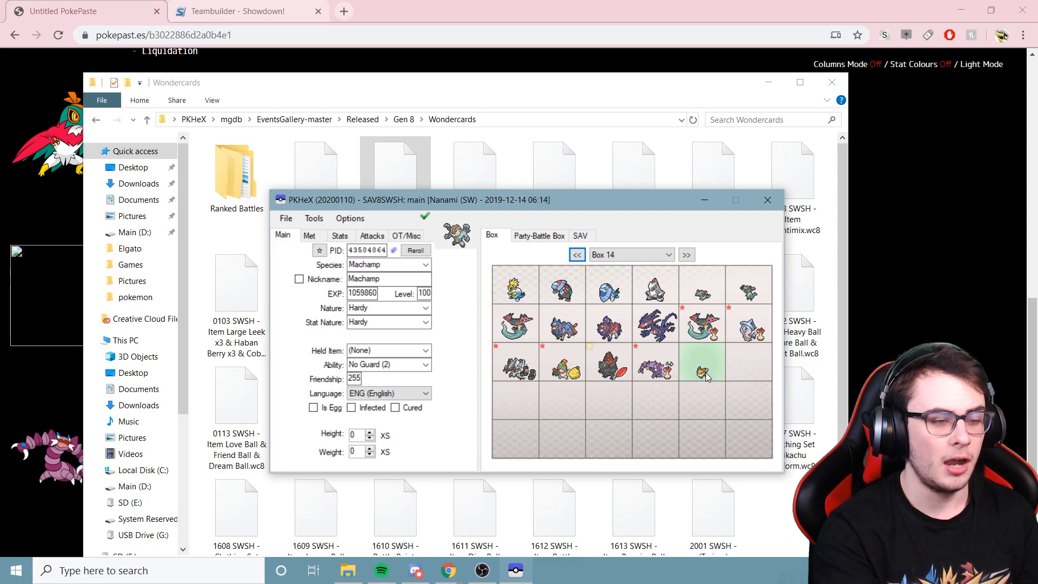
right_click(706, 373)
left_click(711, 383)
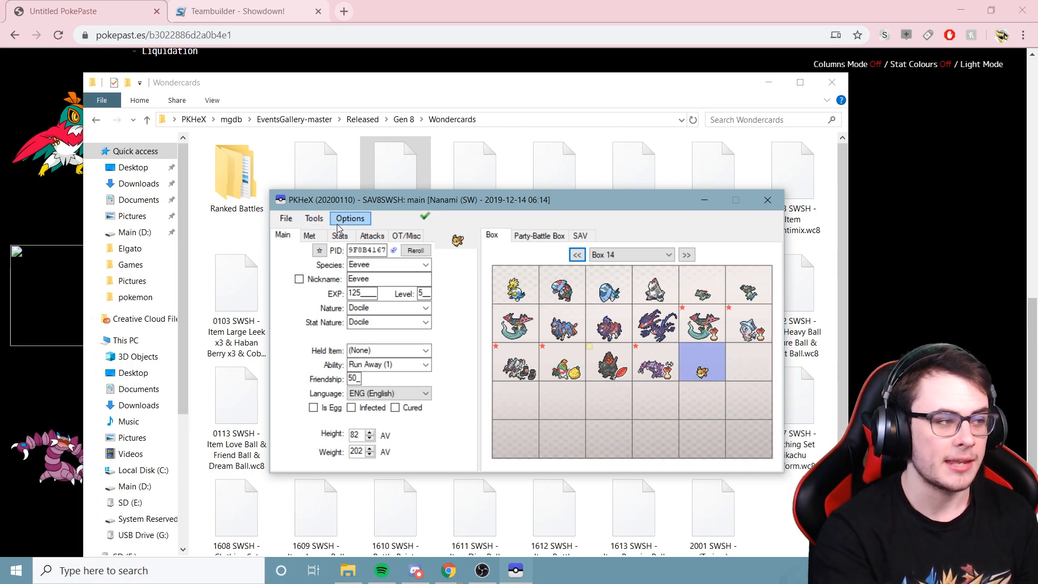
left_click(339, 237)
left_click(322, 238)
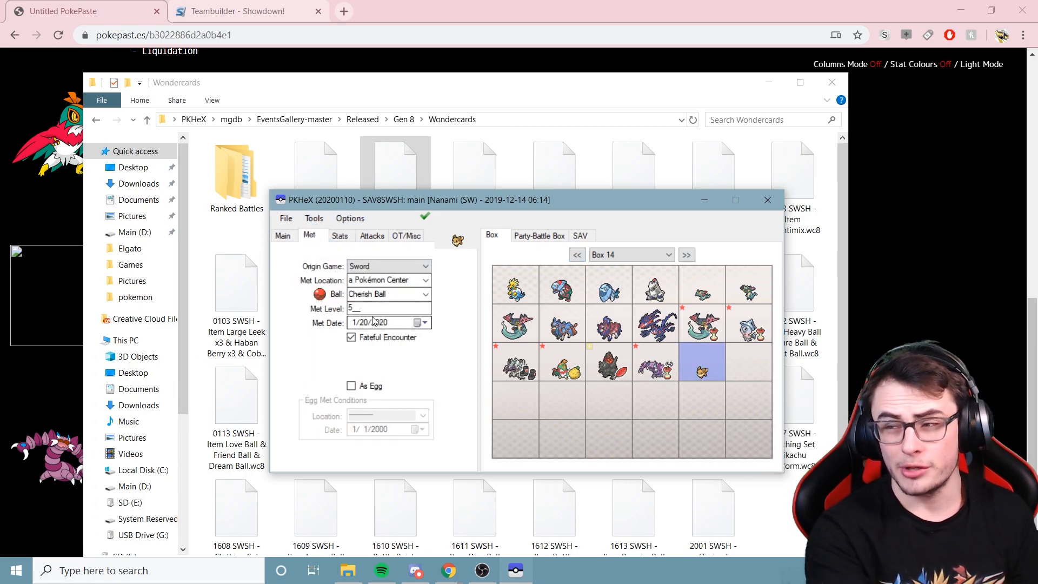
Load the last Mew from the Mystery Gift Database into the editor and close the database.
left_click(305, 217)
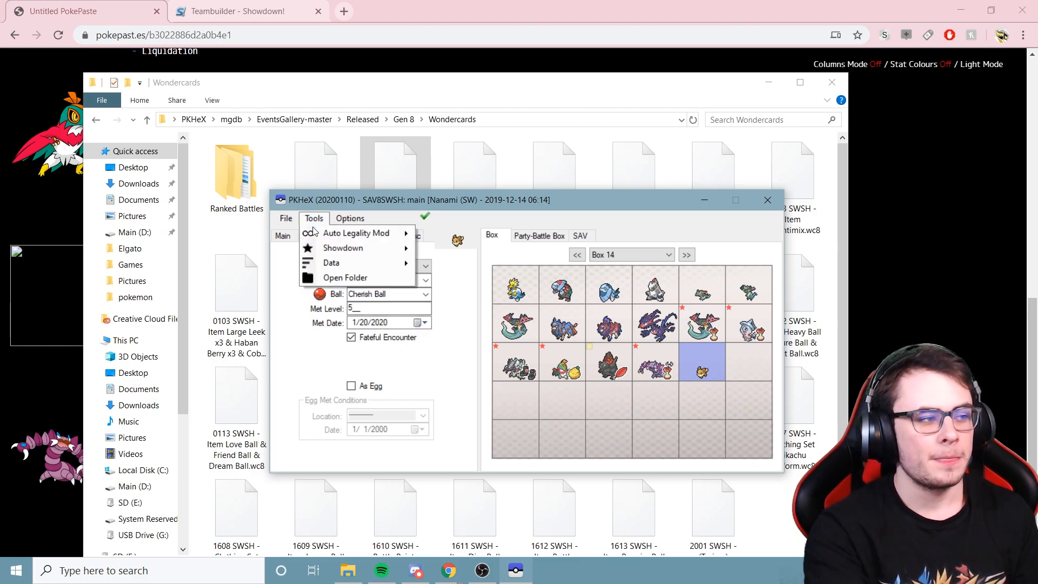
mouse_move(330, 263)
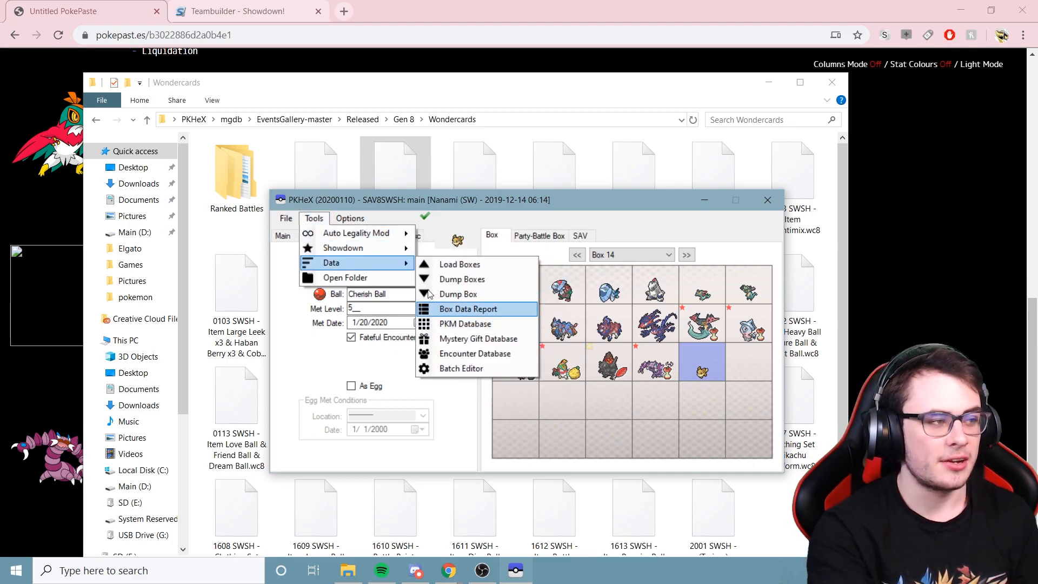
left_click(478, 339)
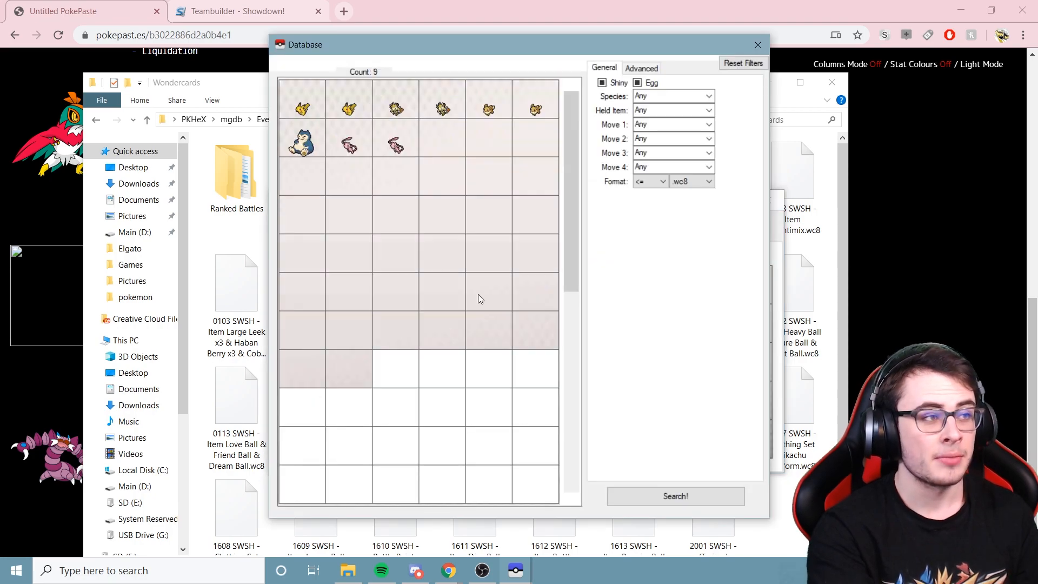
right_click(401, 135)
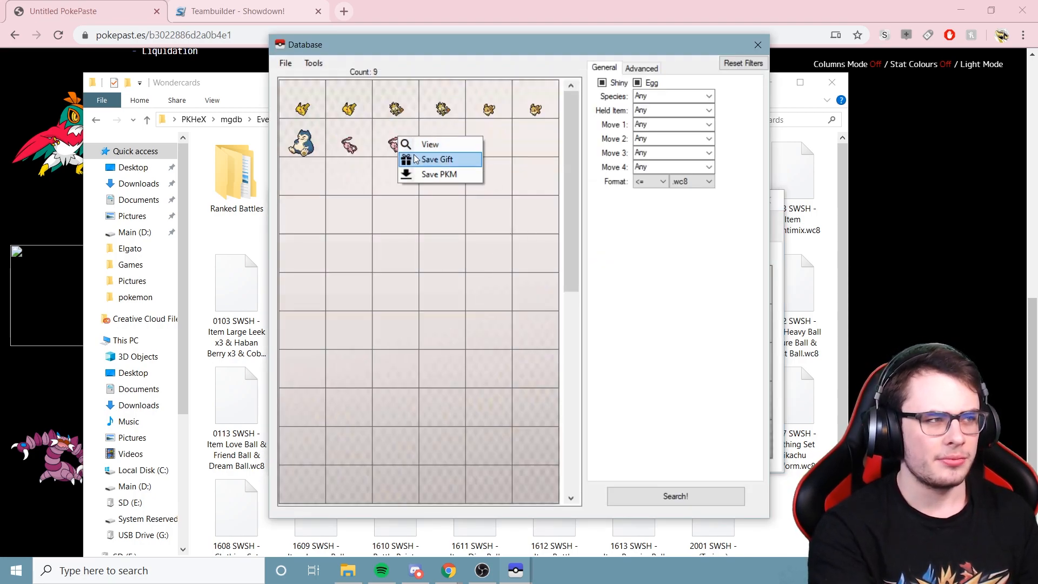
left_click(419, 141)
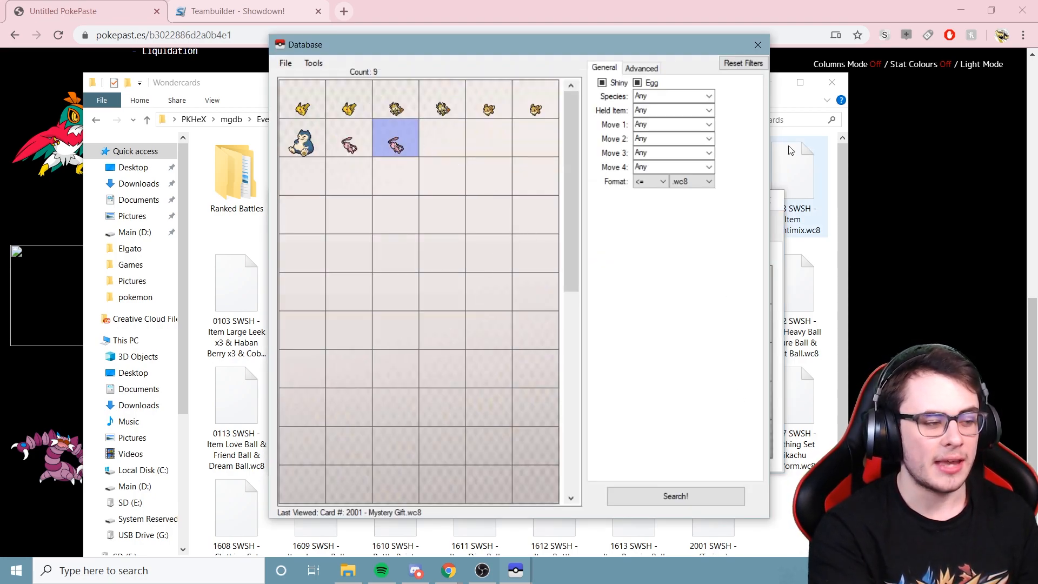
left_click(763, 46)
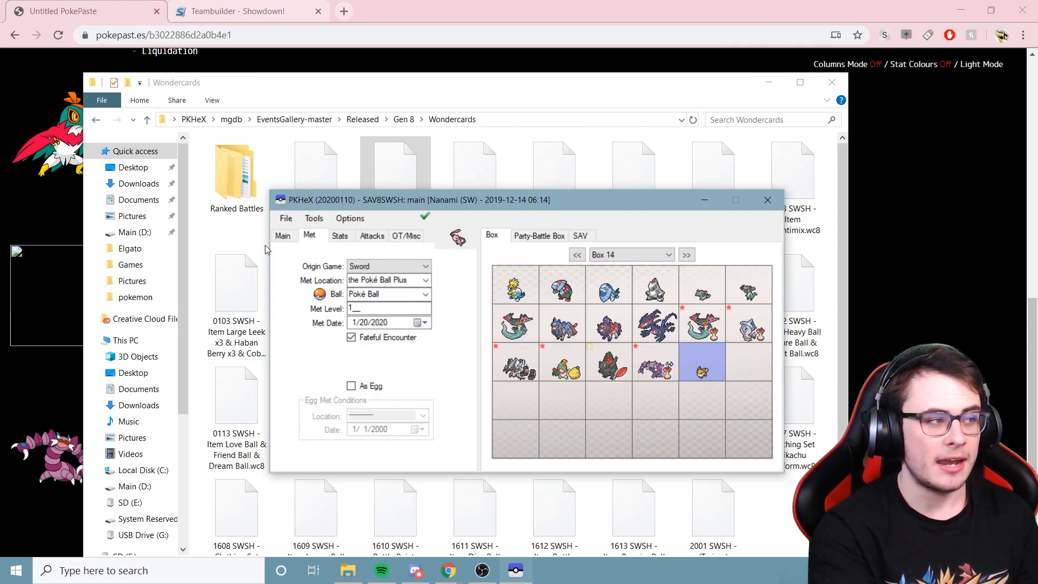
Review the Mew's main and met data and set it into the Box 14 slot beside Eevee.
left_click(281, 236)
left_click(323, 237)
right_click(757, 352)
left_click(758, 367)
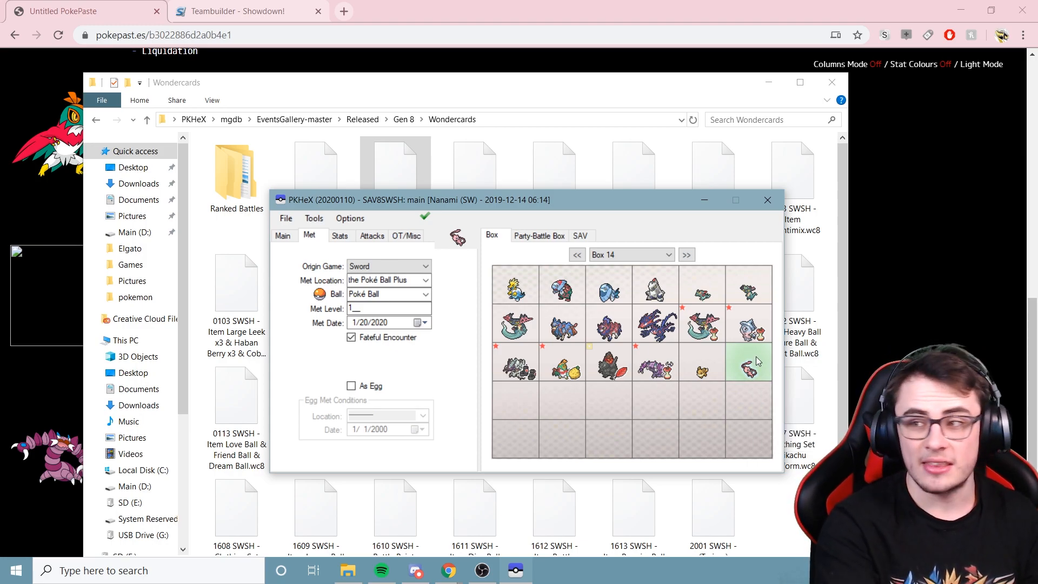
Switch to the Pokémon Showdown teambuilder in the browser, return to the team list and create a new team.
left_click(314, 218)
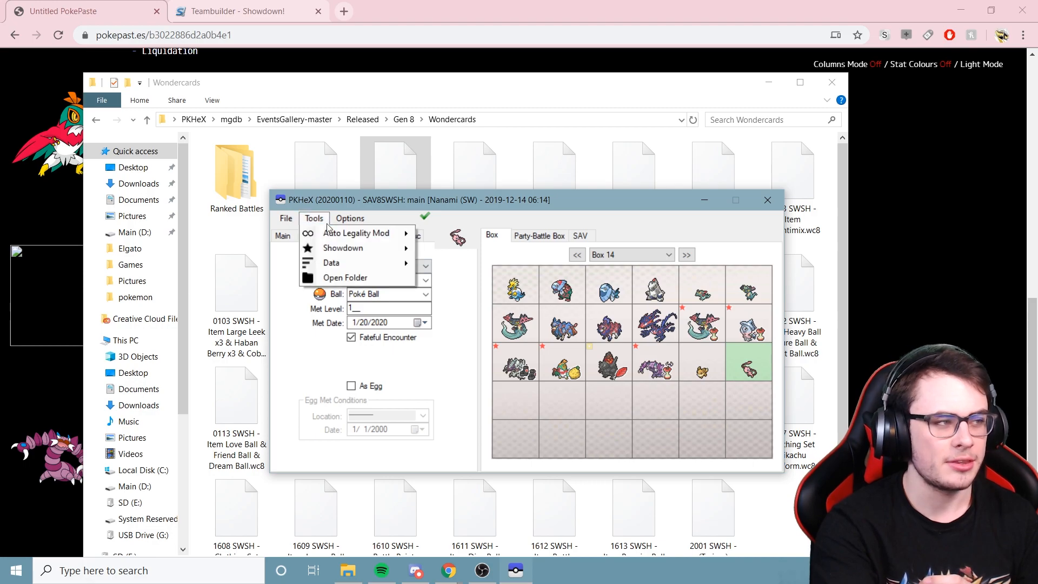
mouse_move(355, 248)
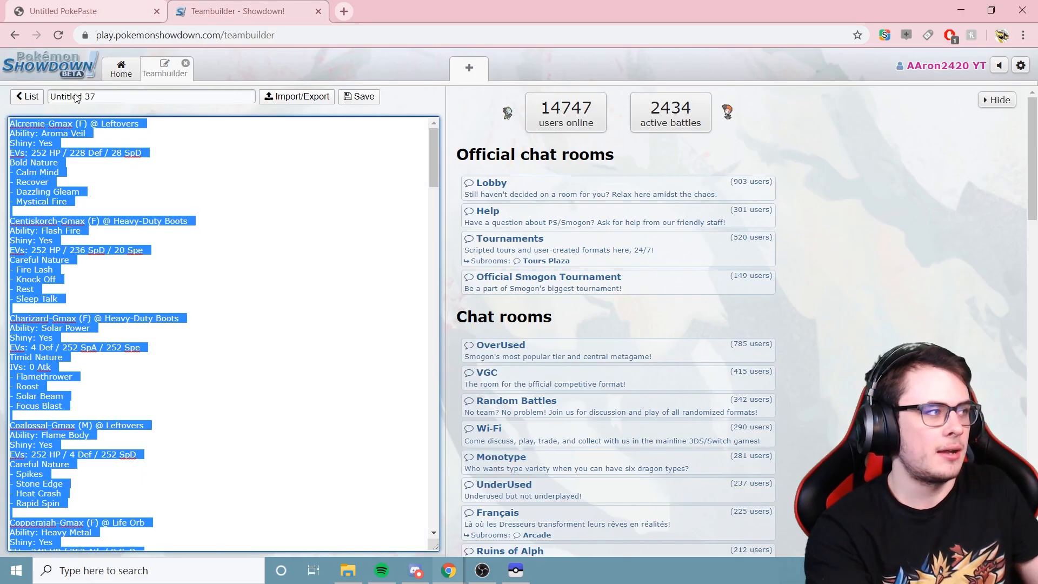
left_click(25, 98)
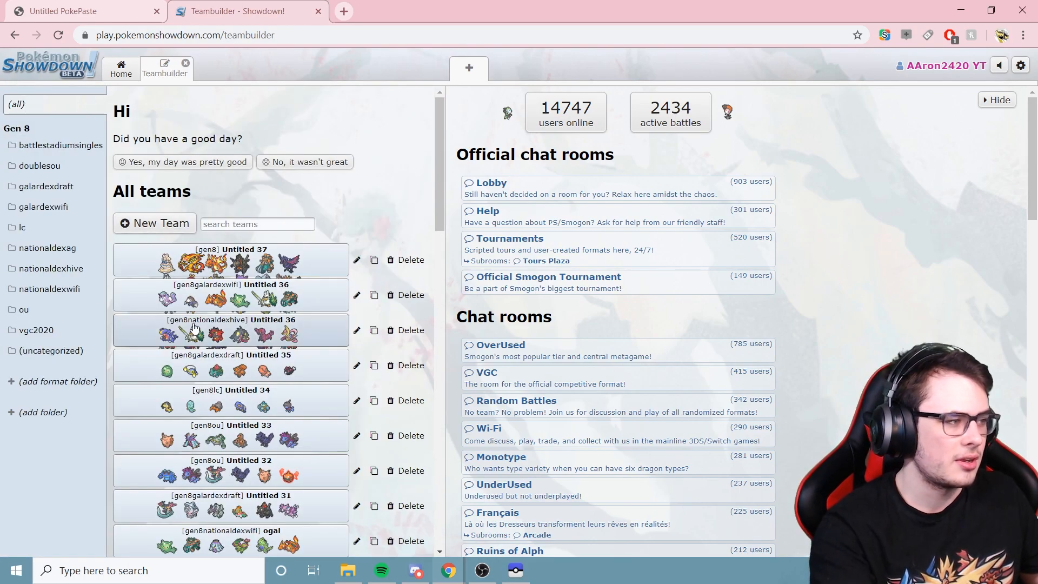
scroll(250, 362, "down", 3)
scroll(250, 362, "down", 10)
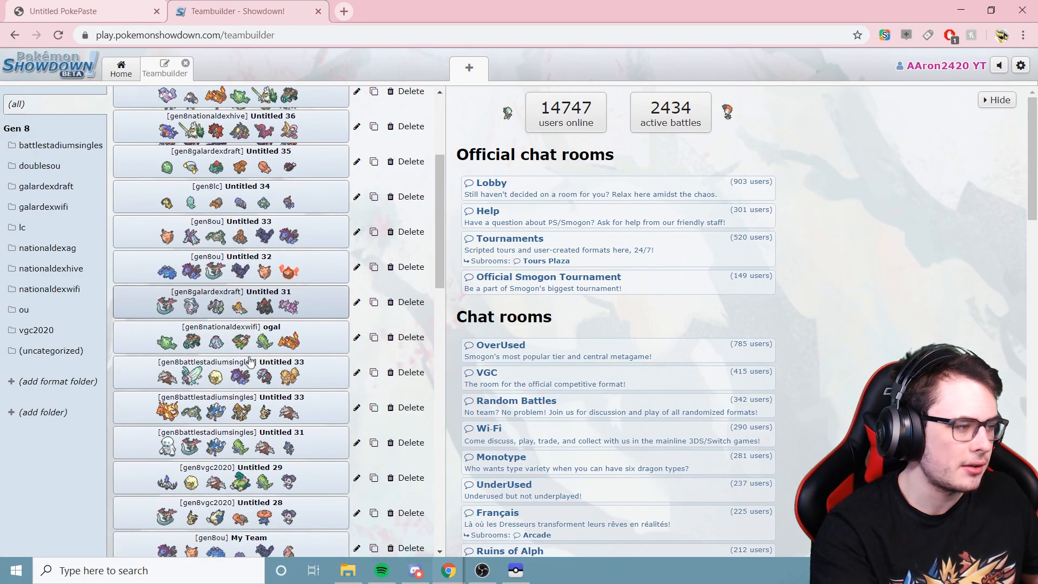
scroll(249, 361, "down", 10)
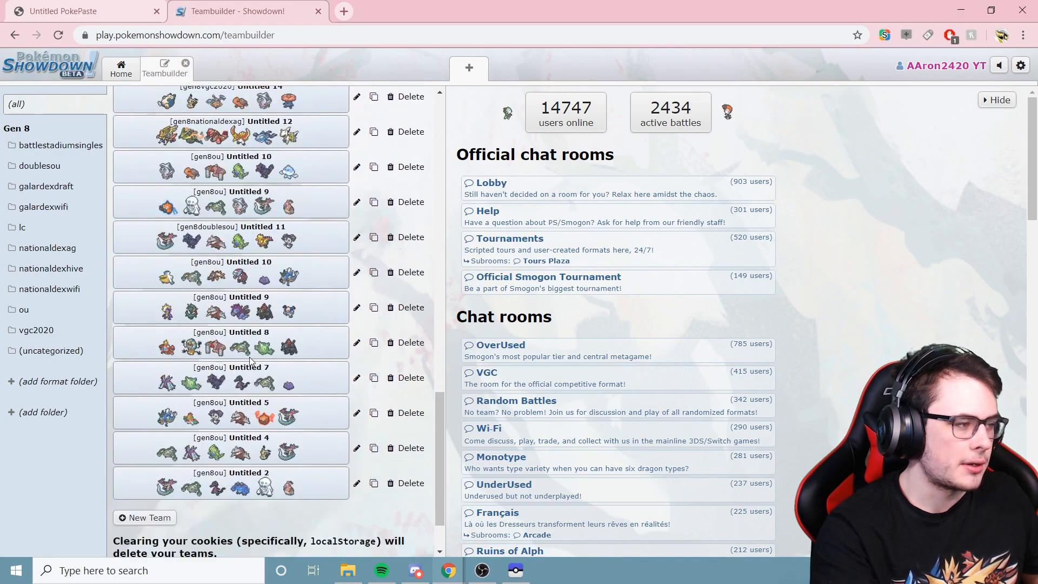
left_click(144, 443)
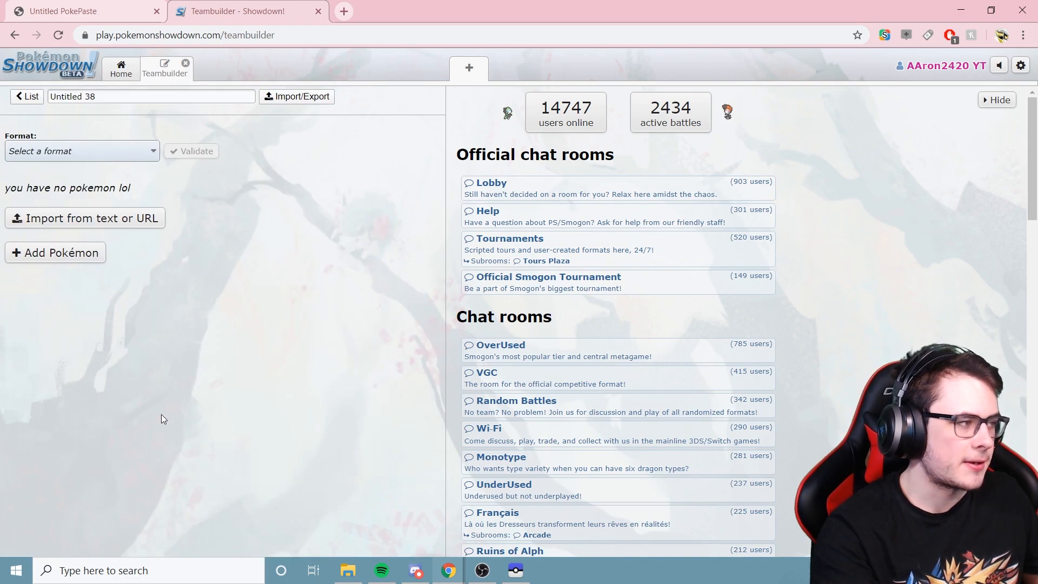
Add Mew with the Synchronize ability and the moves Calm Mind and Psychic to the new team.
left_click(67, 255)
type("mew")
left_click(65, 255)
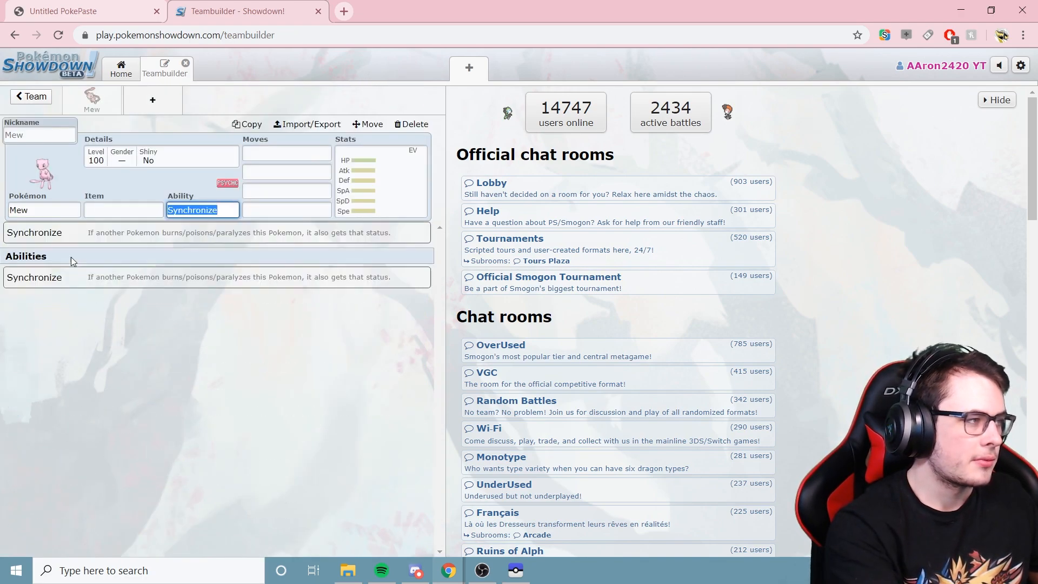
key("Tab")
type("calm mind")
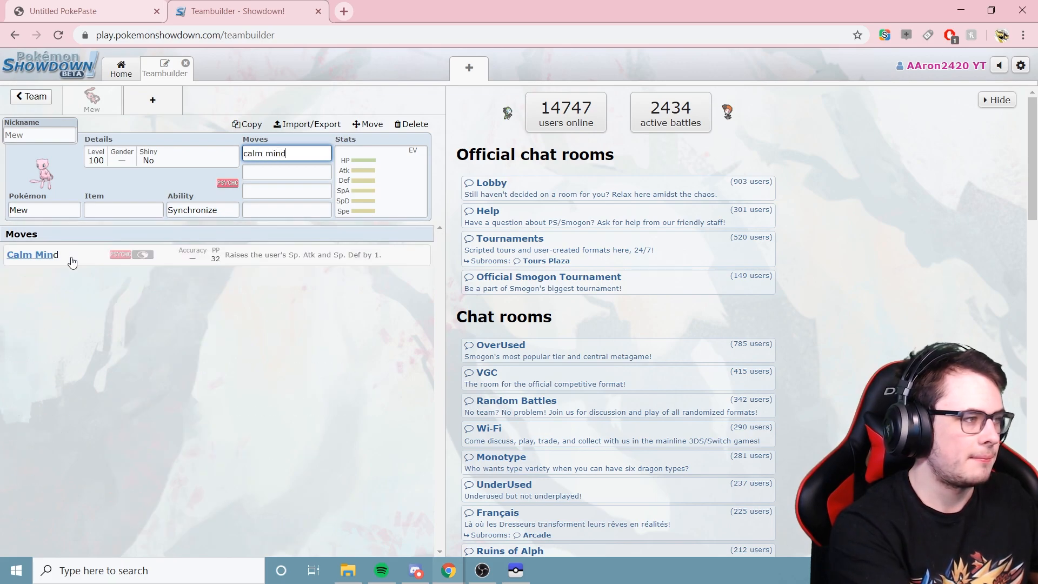
key("Return")
type("psychic")
key("Return")
left_click(31, 96)
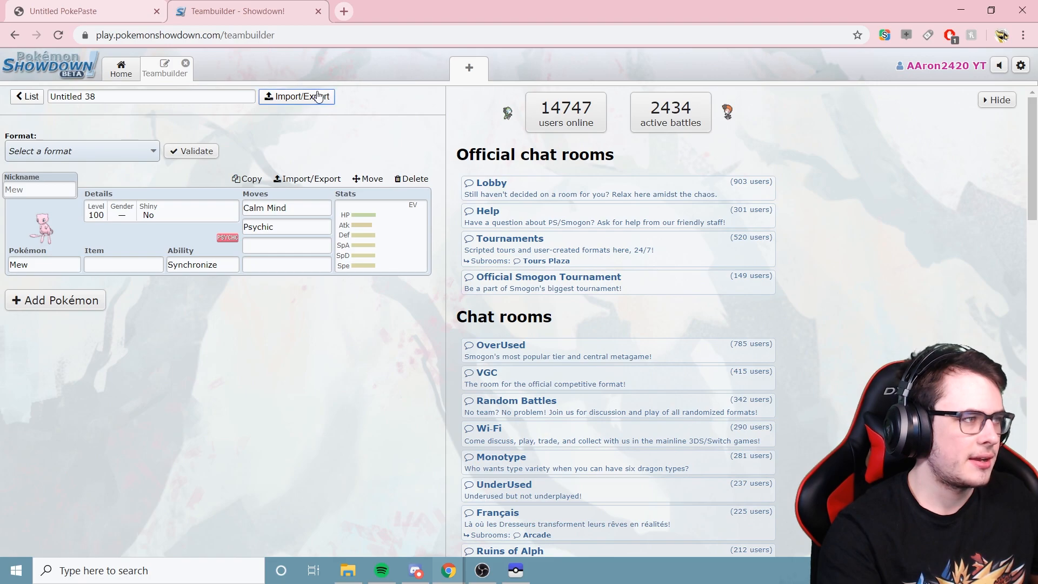
Copy the Mew set from the Showdown teambuilder, switch to PKHeX and import it from the clipboard.
left_click(317, 96)
left_click(347, 96)
left_click(516, 572)
left_click(314, 218)
mouse_move(368, 248)
left_click(439, 249)
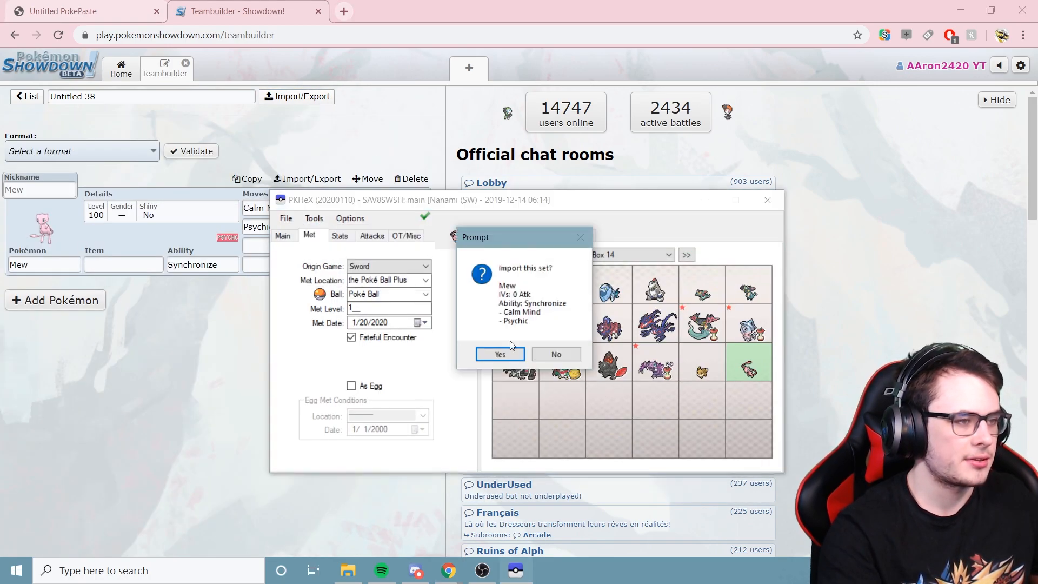
left_click(510, 356)
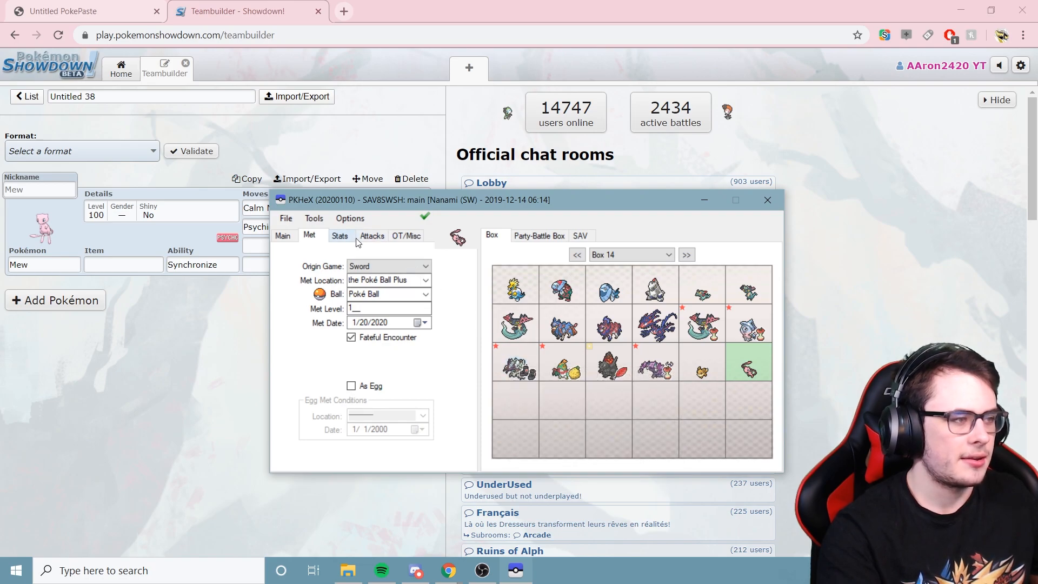
Set the imported Mew into its Box 14 slot and check its moves, met data and stats.
left_click(372, 235)
right_click(739, 363)
left_click(760, 382)
left_click(283, 236)
left_click(317, 238)
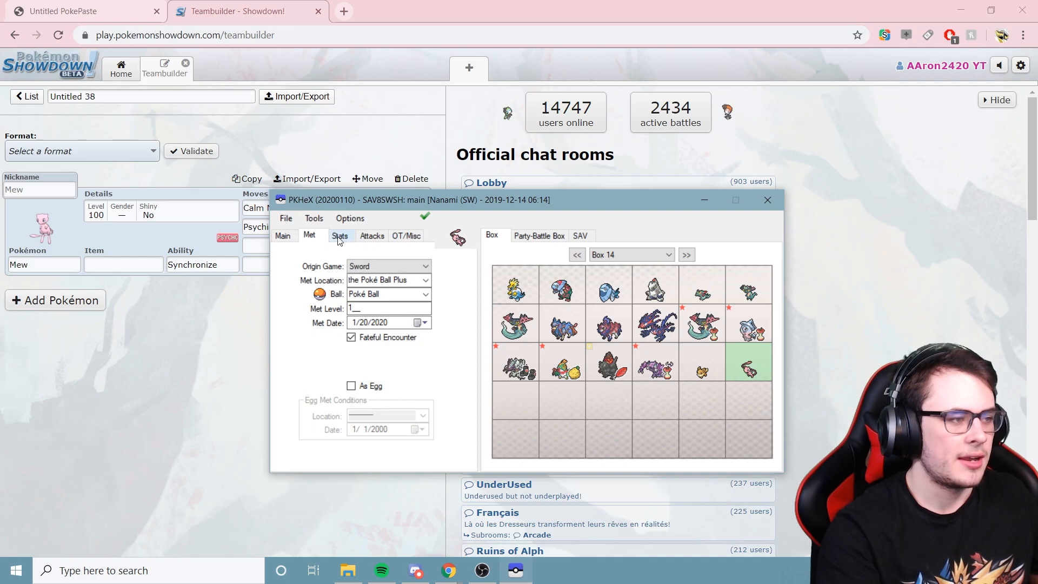
left_click(340, 236)
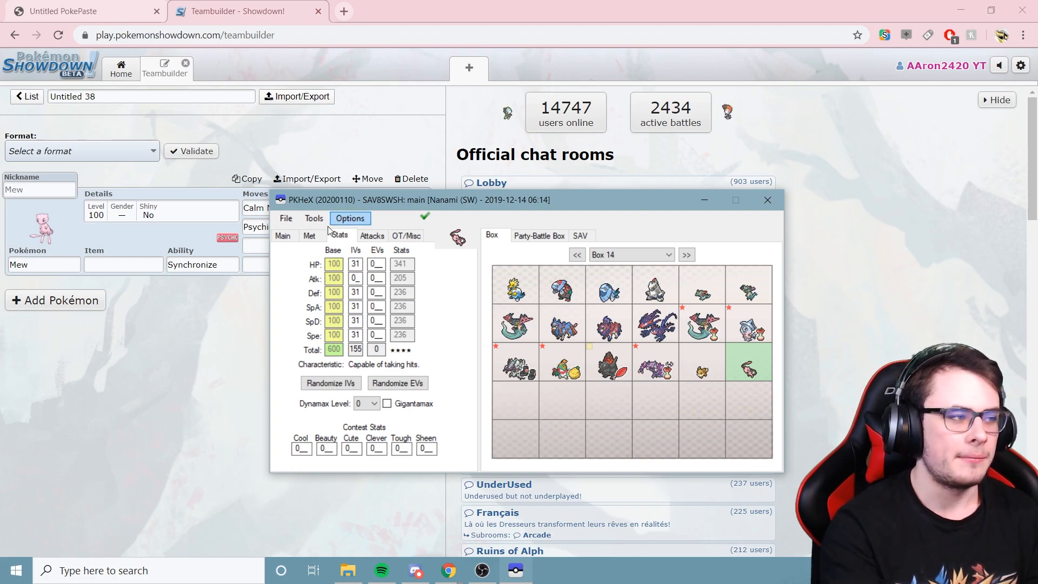
Review the Auto Legality plugin settings and close them.
left_click(315, 218)
mouse_move(414, 247)
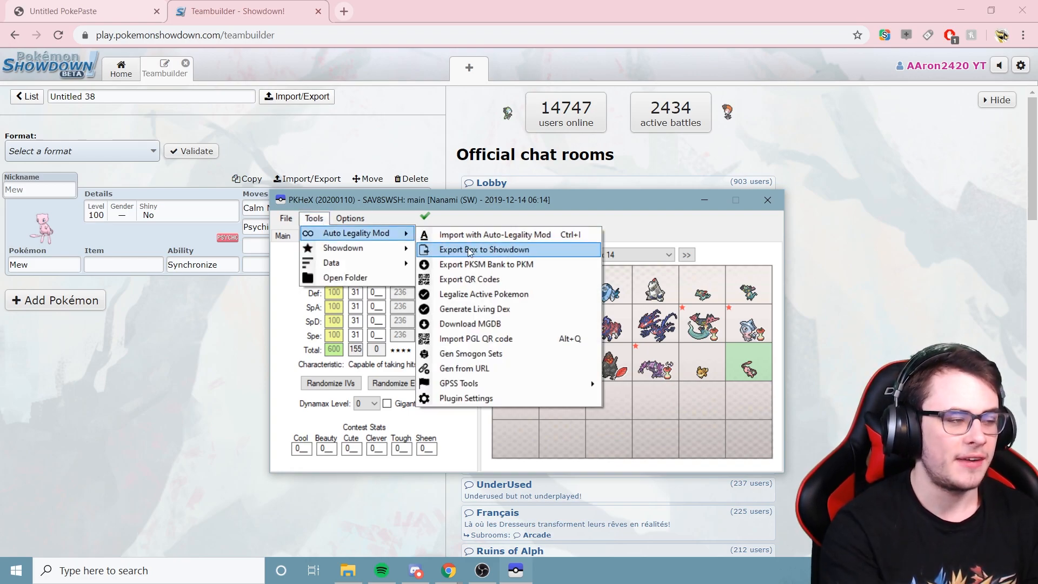
left_click(498, 400)
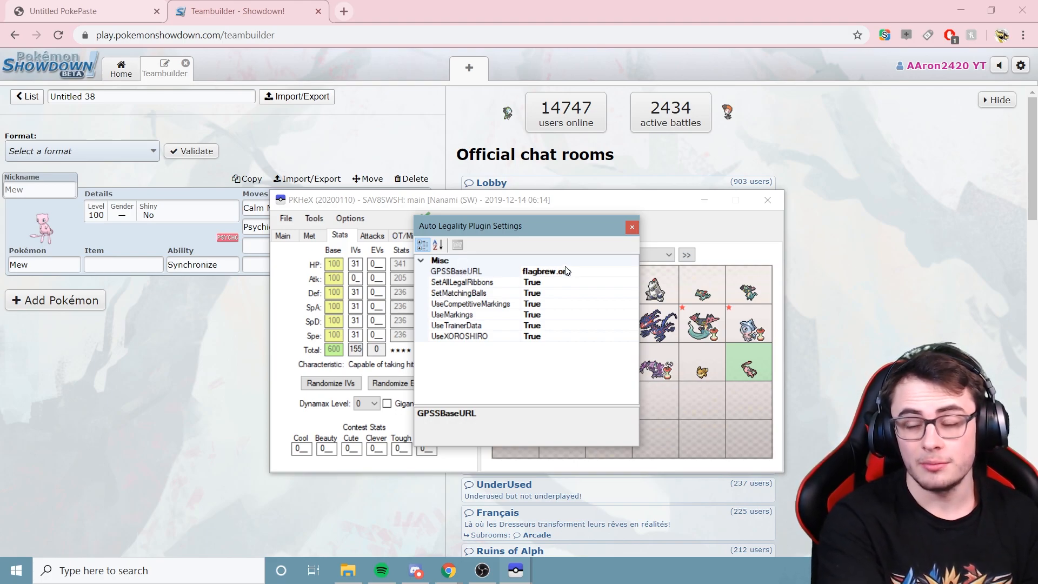
left_click(631, 228)
Load the Mew from Box 14 and examine its trainer info, markings and ribbons without saving changes.
right_click(745, 361)
left_click(769, 368)
left_click(404, 238)
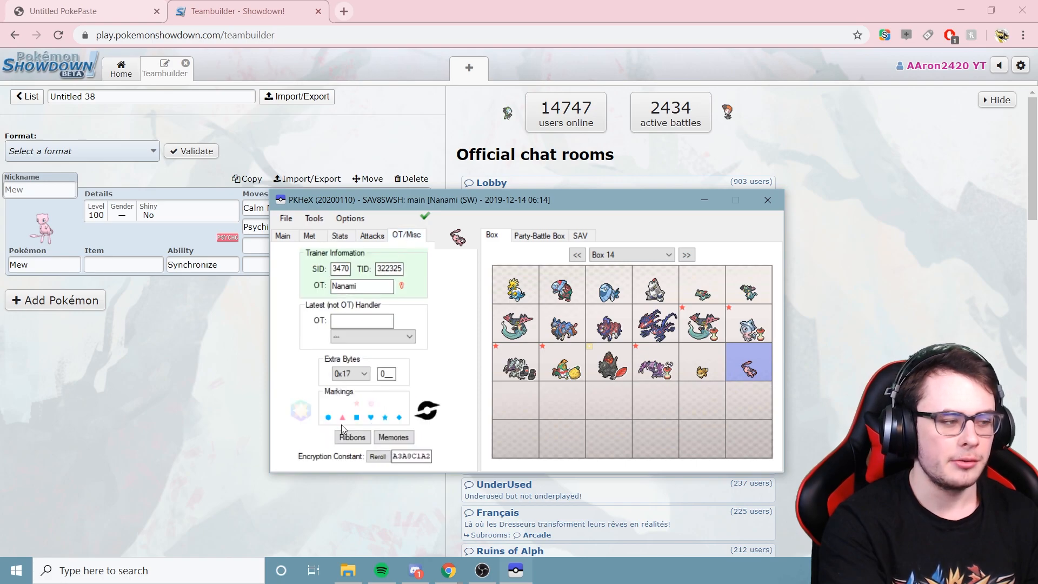
left_click(352, 438)
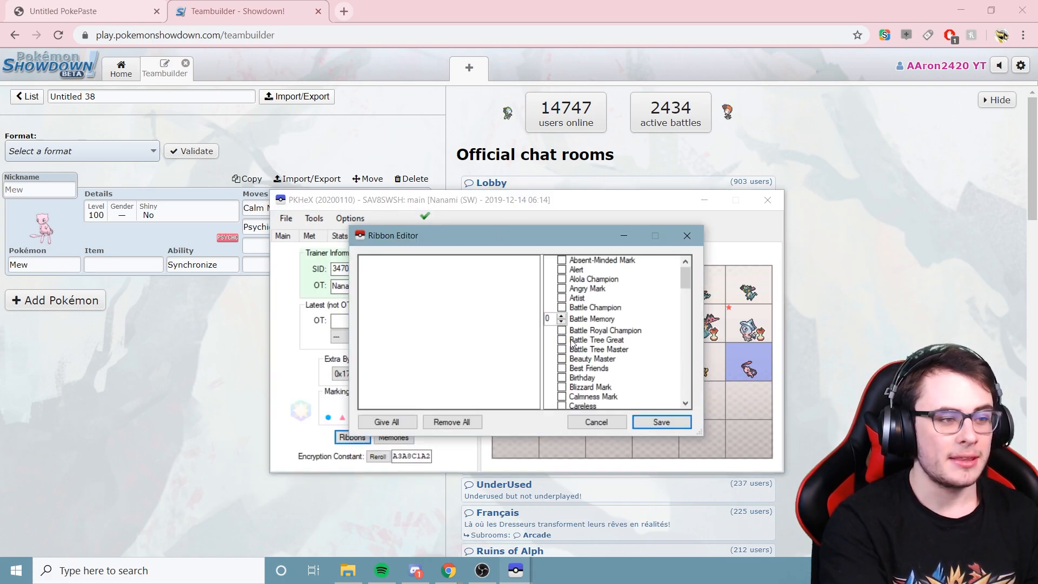
scroll(593, 352, "down", 5)
scroll(593, 352, "down", 5)
left_click(605, 426)
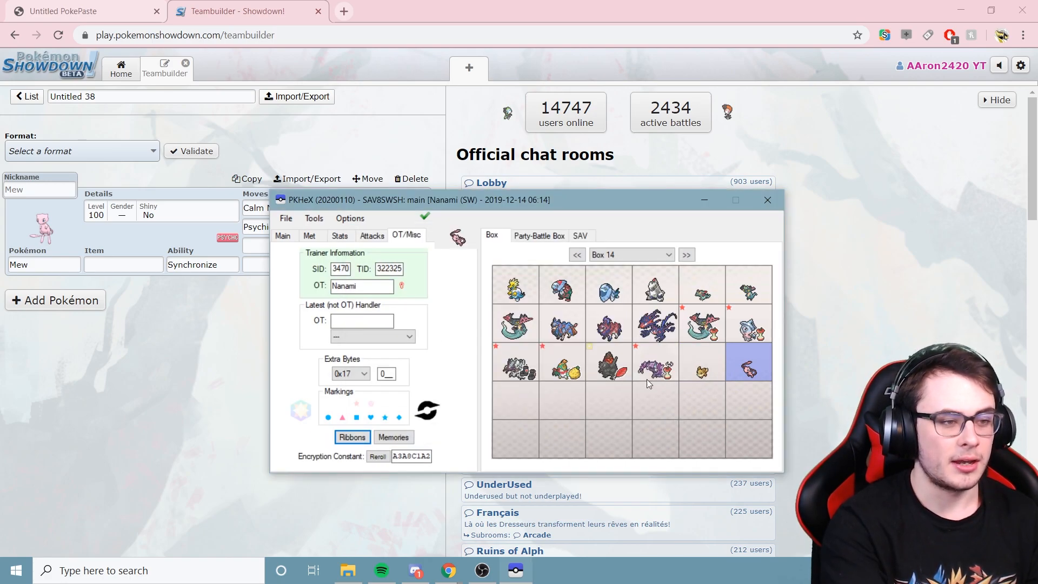
Load the Arctozolt from Box 14 and examine its markings and ribbons without saving changes.
right_click(533, 275)
left_click(553, 281)
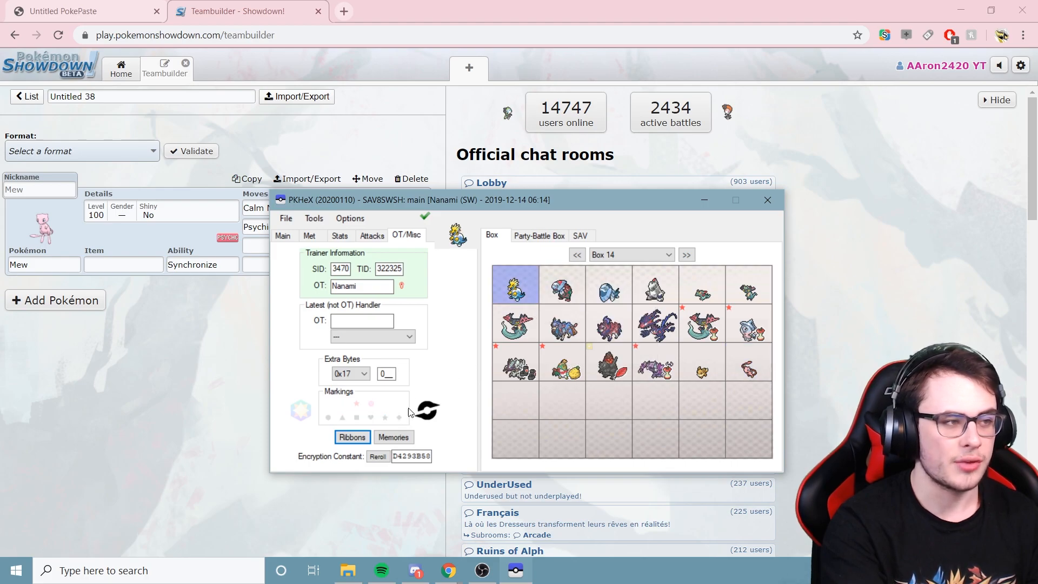
left_click(357, 436)
scroll(617, 343, "down", 15)
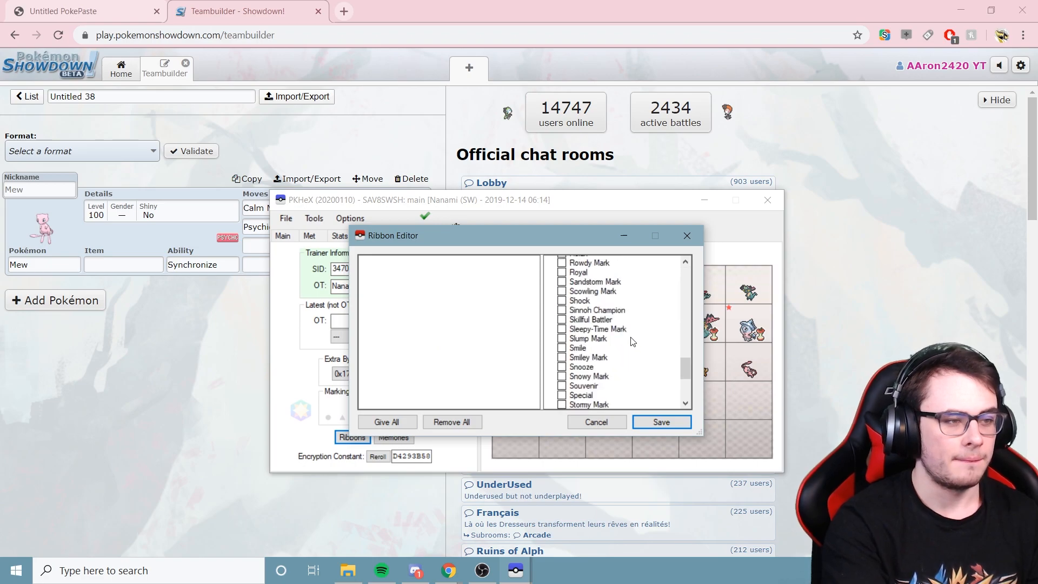
left_click(596, 427)
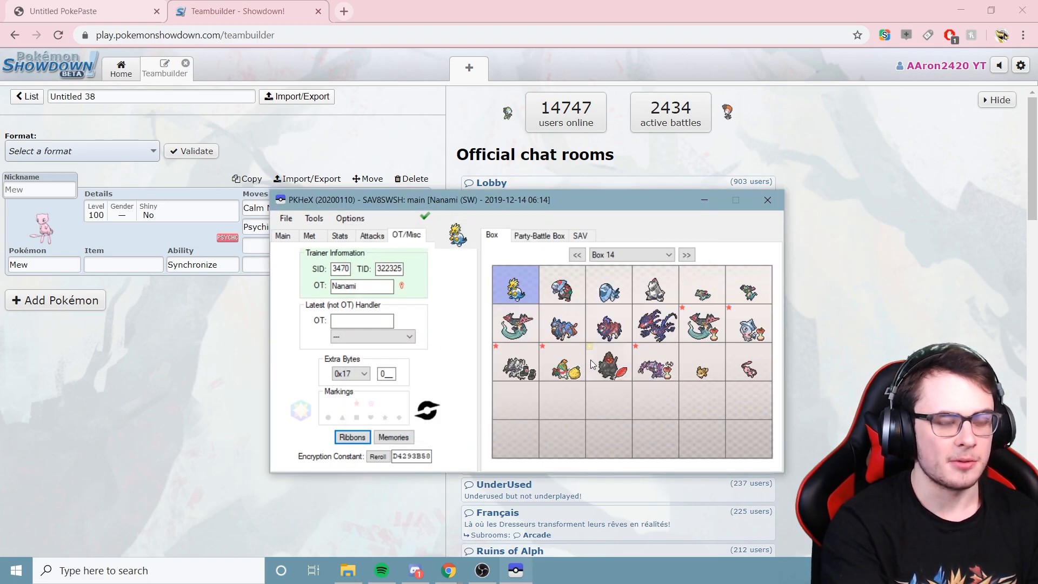
Look through the neighbouring boxes from Box 12 to Box 15 and return to Box 14.
left_click(577, 256)
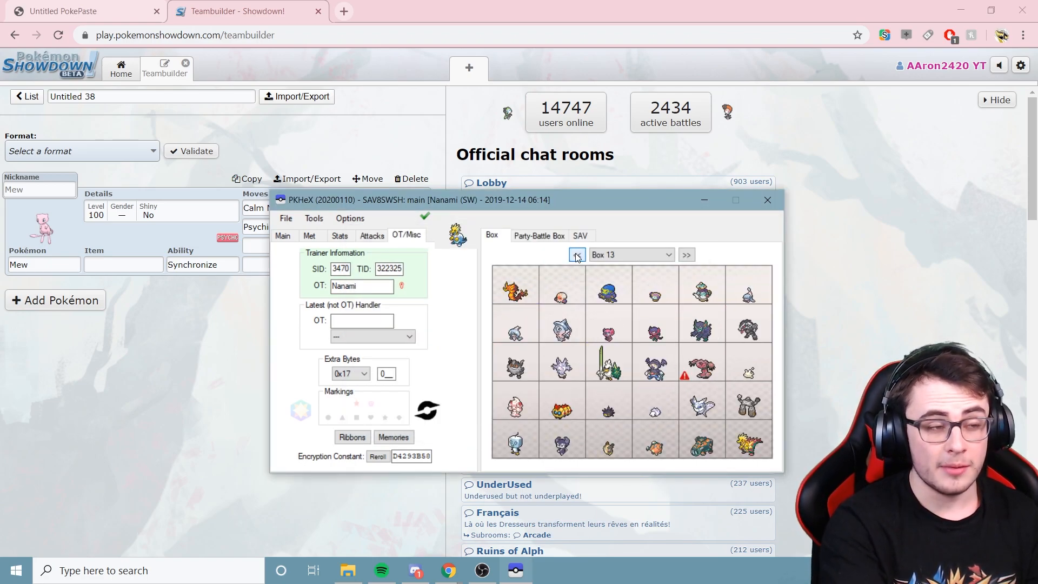
left_click(578, 256)
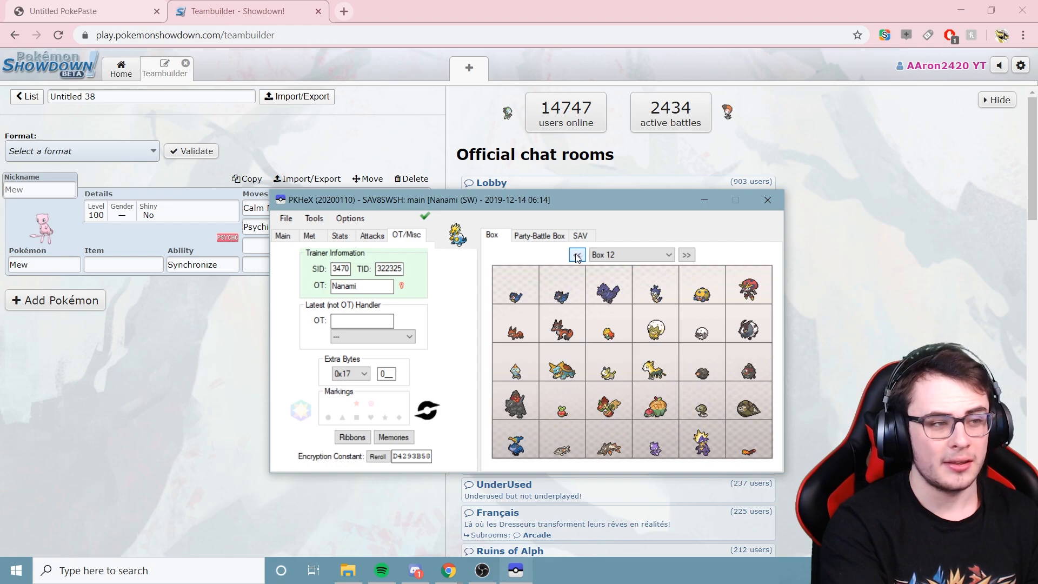
left_click(689, 257)
left_click(689, 258)
left_click(689, 258)
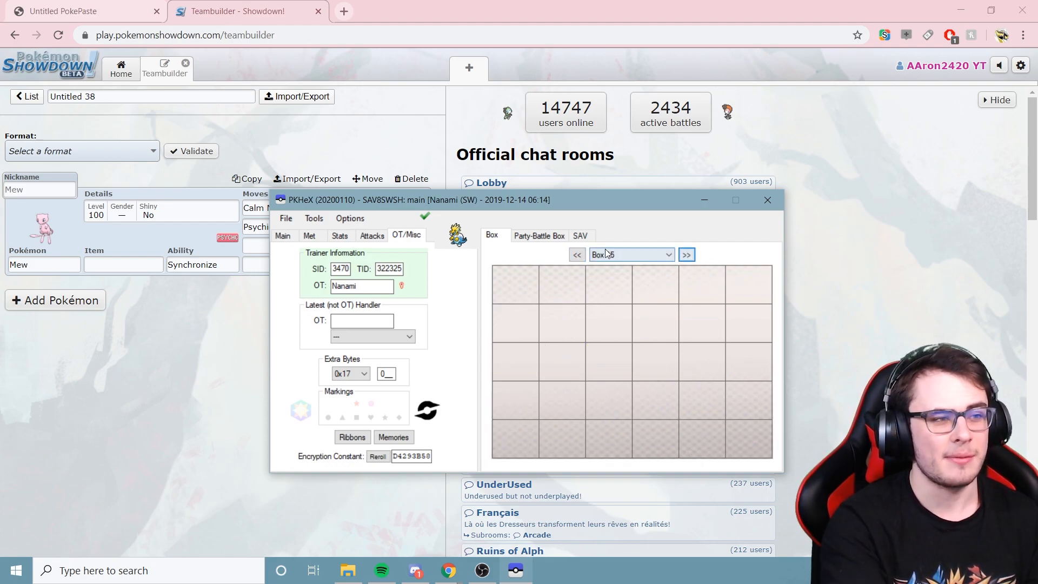
left_click(577, 256)
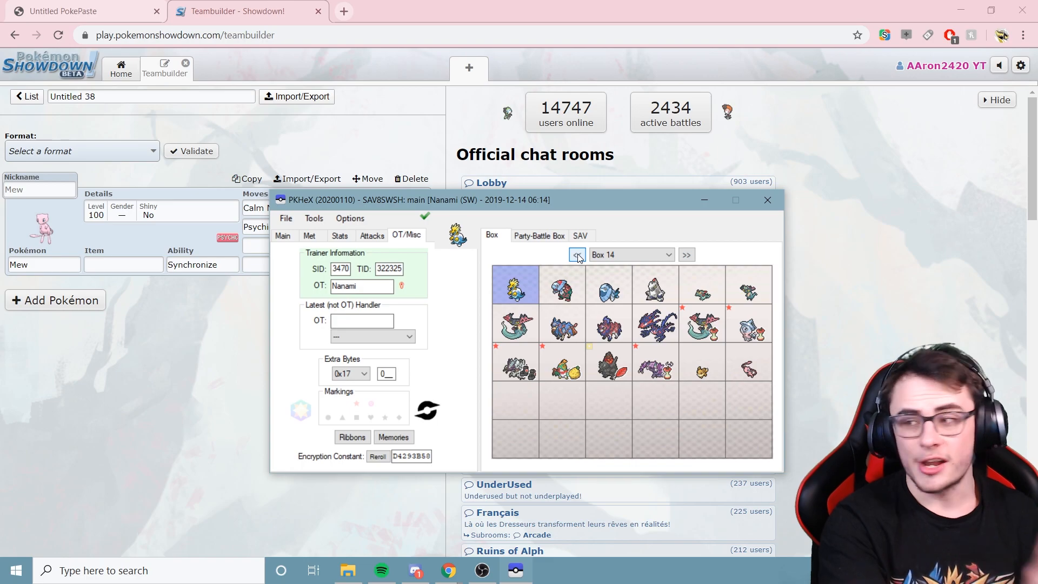
Reopen the Auto Legality plugin settings to go over the options again, and close them.
left_click(324, 218)
mouse_move(331, 238)
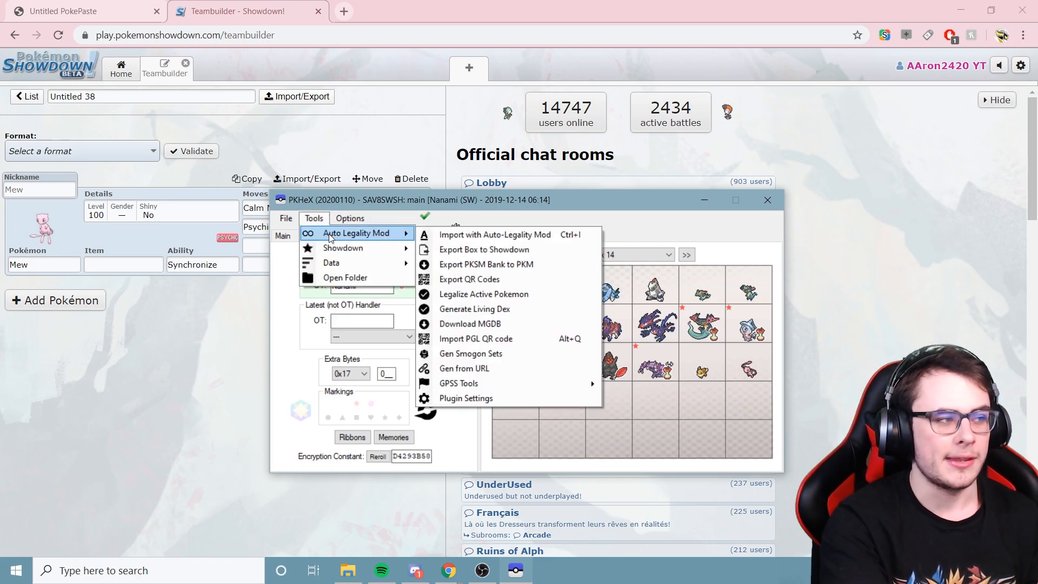
left_click(486, 398)
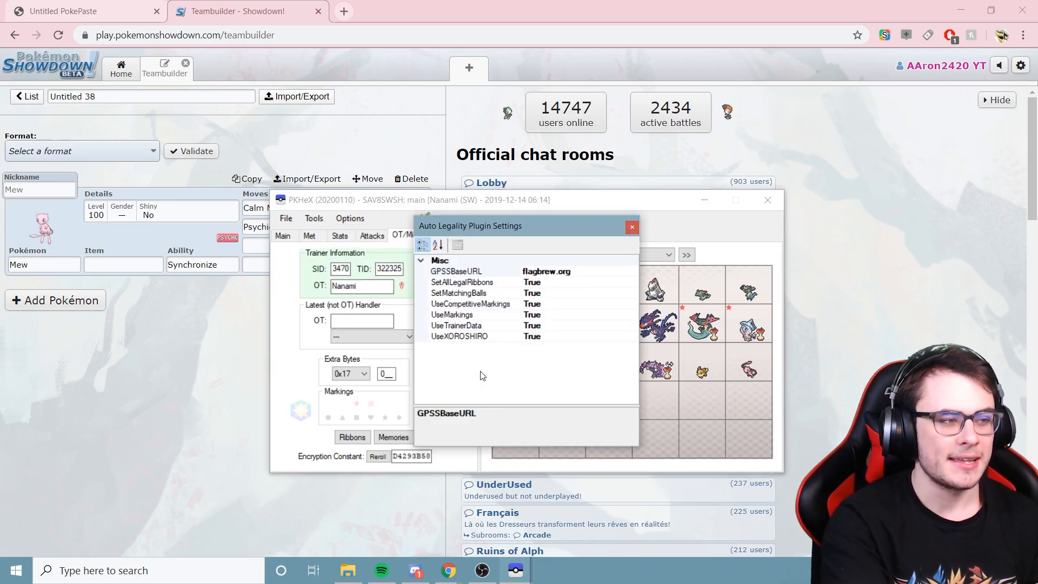
left_click(630, 230)
Load the Arctozolt from the first Box 14 slot and review its met data.
right_click(509, 283)
left_click(522, 290)
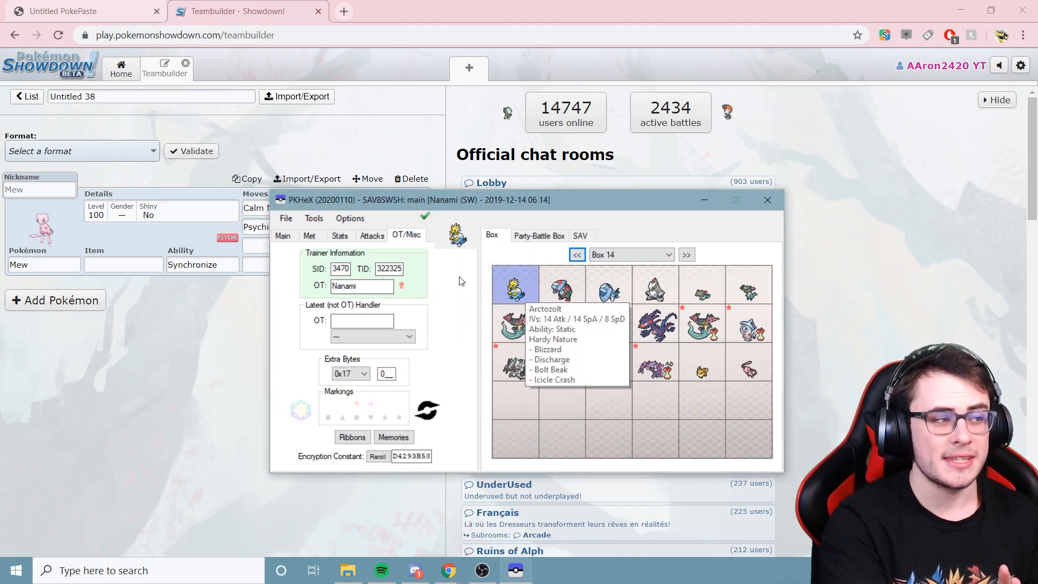
left_click(309, 235)
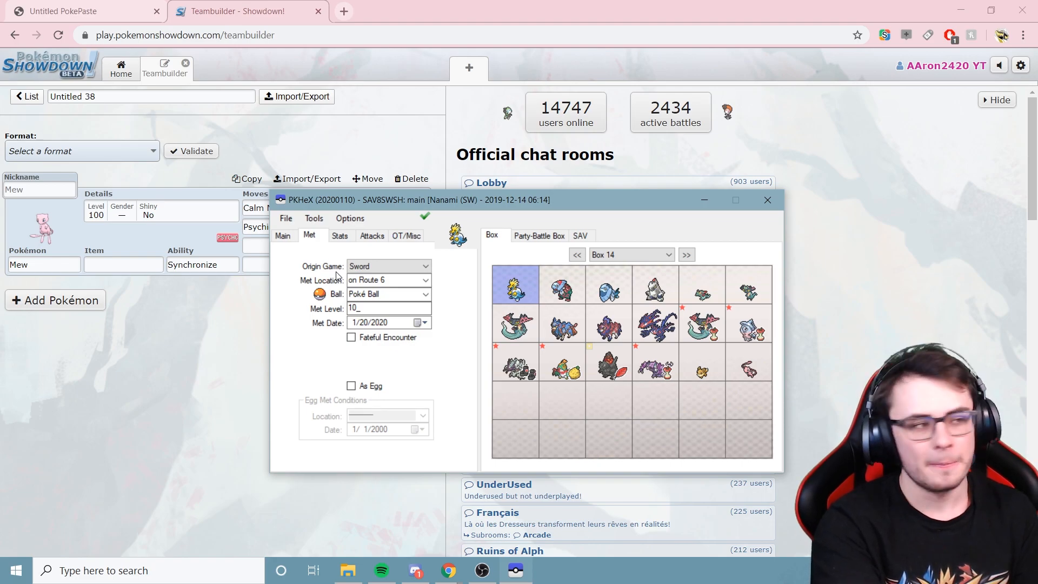
Compare the met data of the Dreepy, Drakloak, Dragapult, Eevee and Mew stored in Box 14.
mouse_move(663, 289)
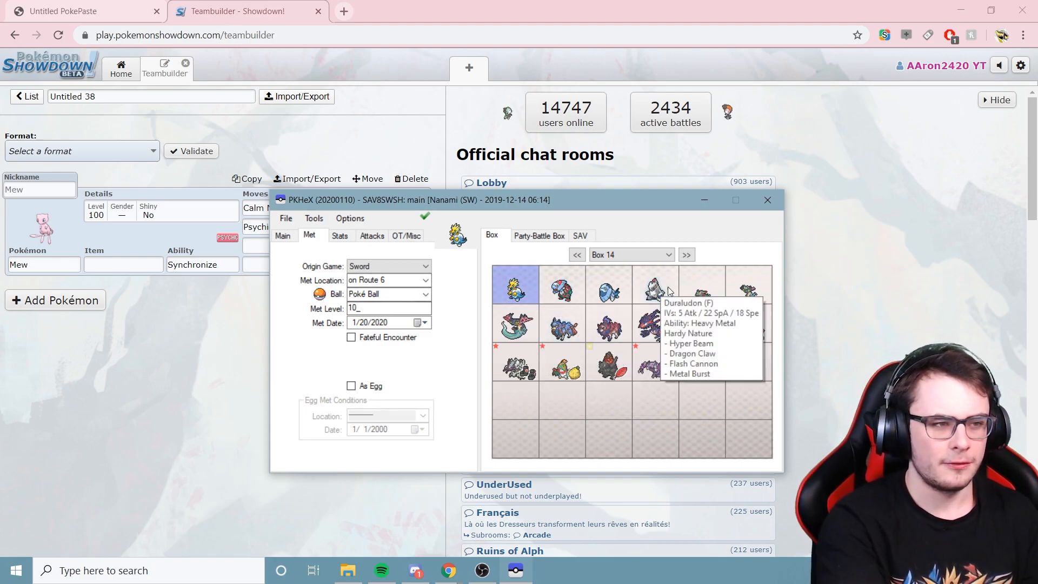
right_click(698, 297)
left_click(709, 302)
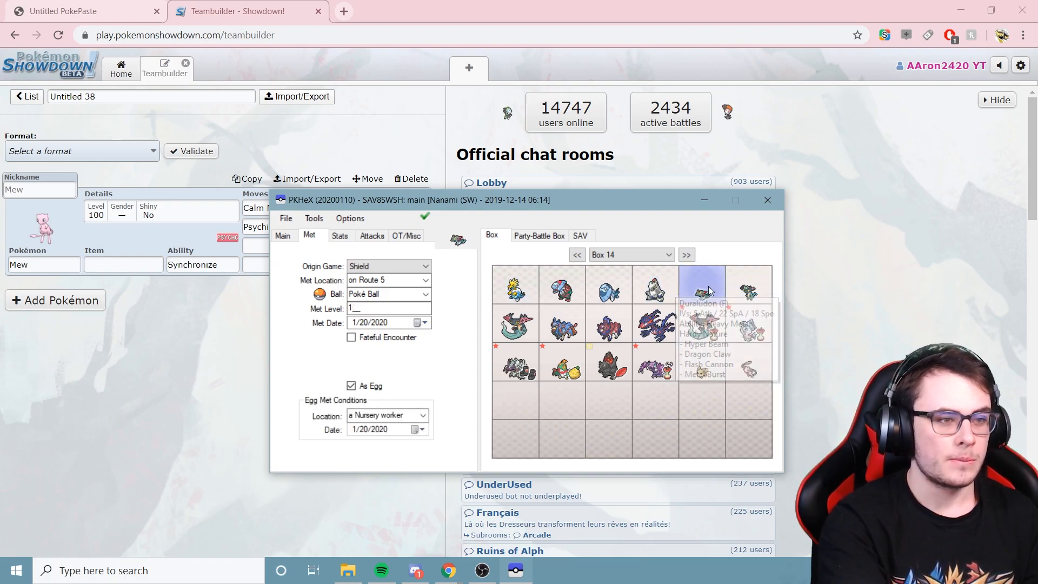
right_click(750, 296)
left_click(763, 301)
right_click(523, 316)
left_click(543, 327)
right_click(699, 366)
left_click(712, 374)
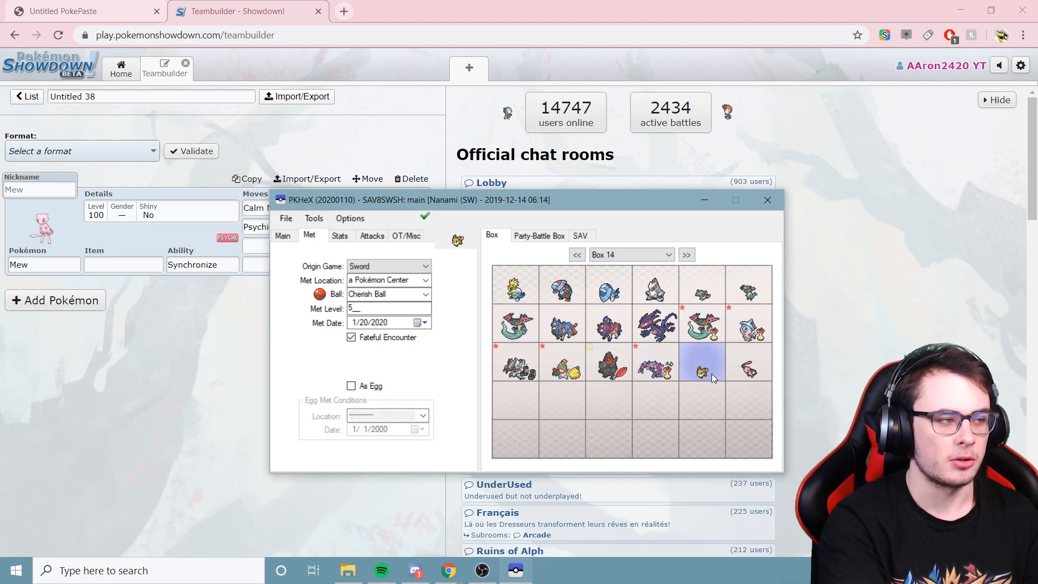
right_click(749, 369)
left_click(750, 371)
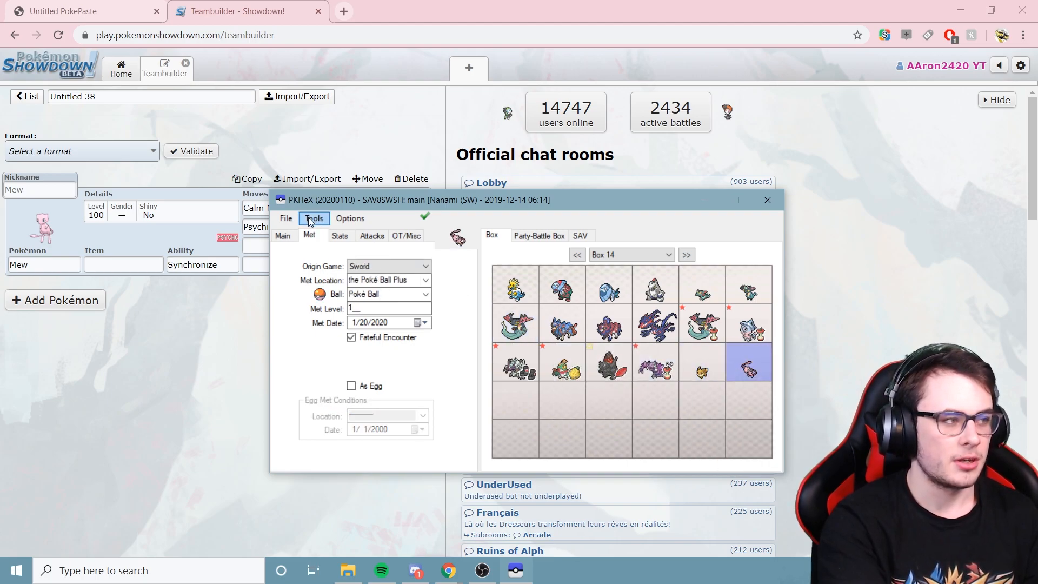
Load the Hawlucha from Box 14, reroll its PID and run Legalize Active Pokémon on it.
right_click(555, 359)
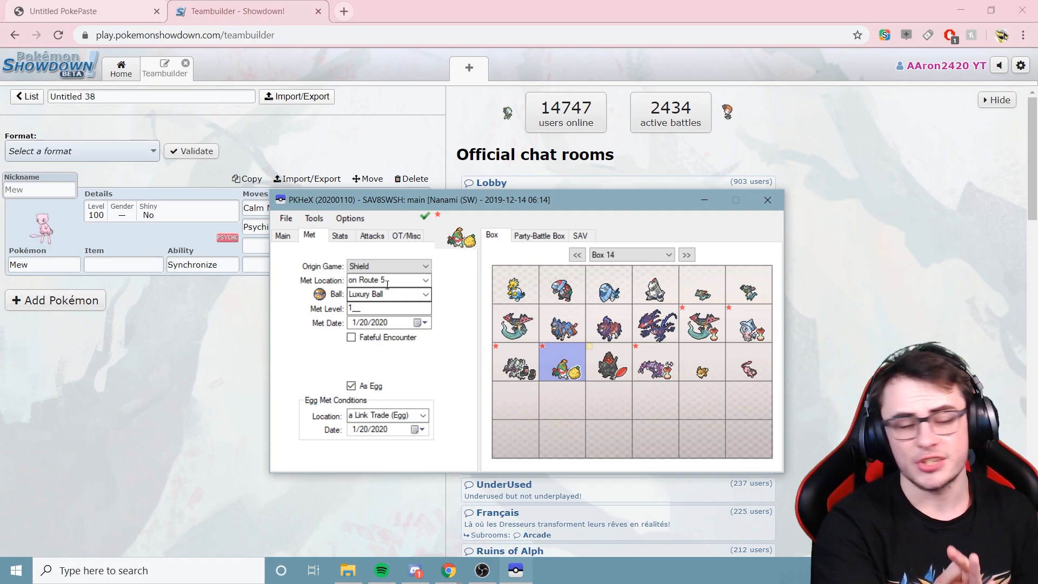
left_click(282, 235)
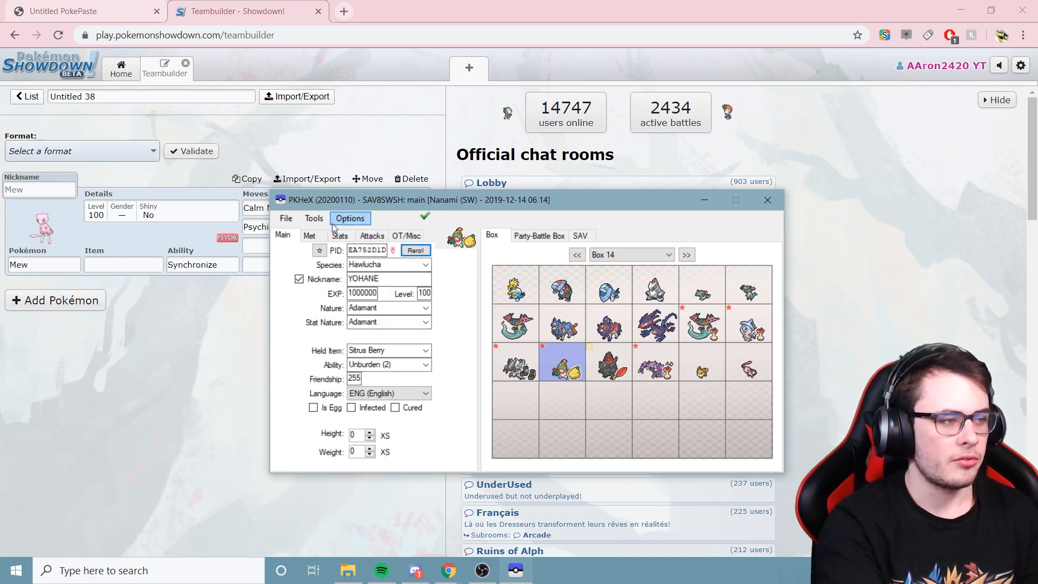
left_click(314, 218)
mouse_move(357, 247)
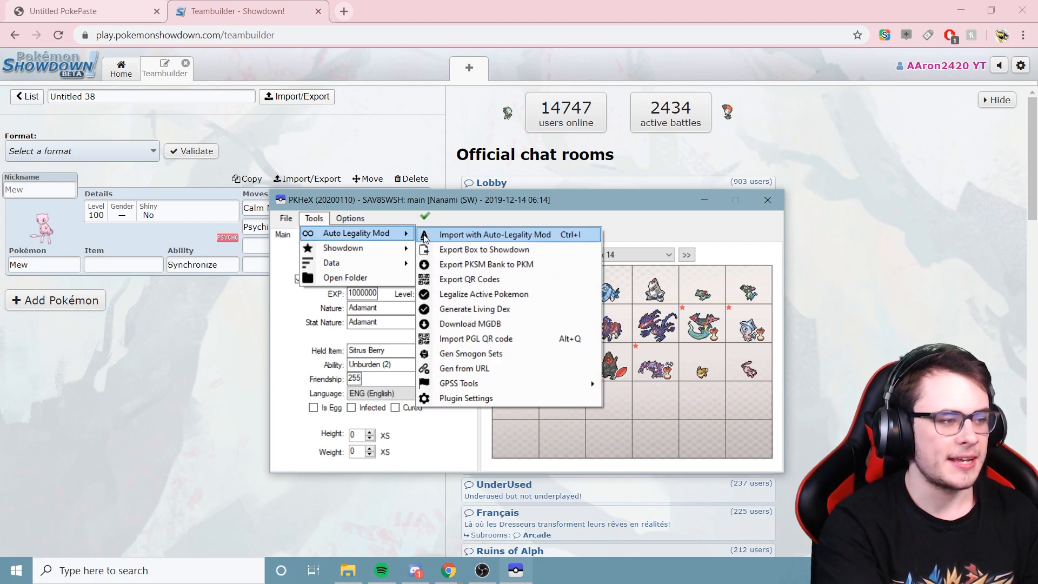
left_click(466, 295)
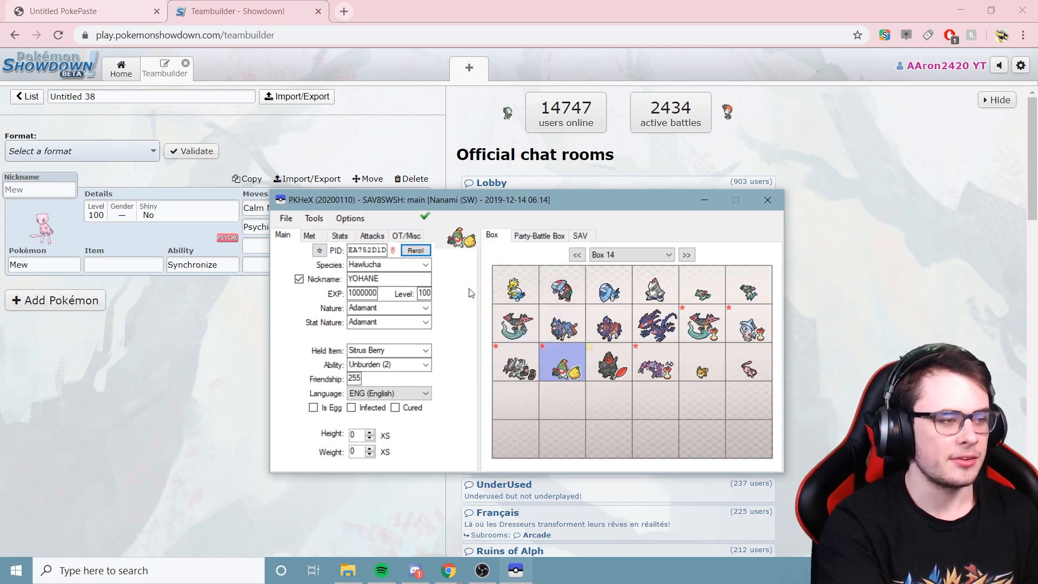
Check the Hawlucha's met data and run Legalize Active Pokémon on it again.
left_click(310, 235)
left_click(314, 218)
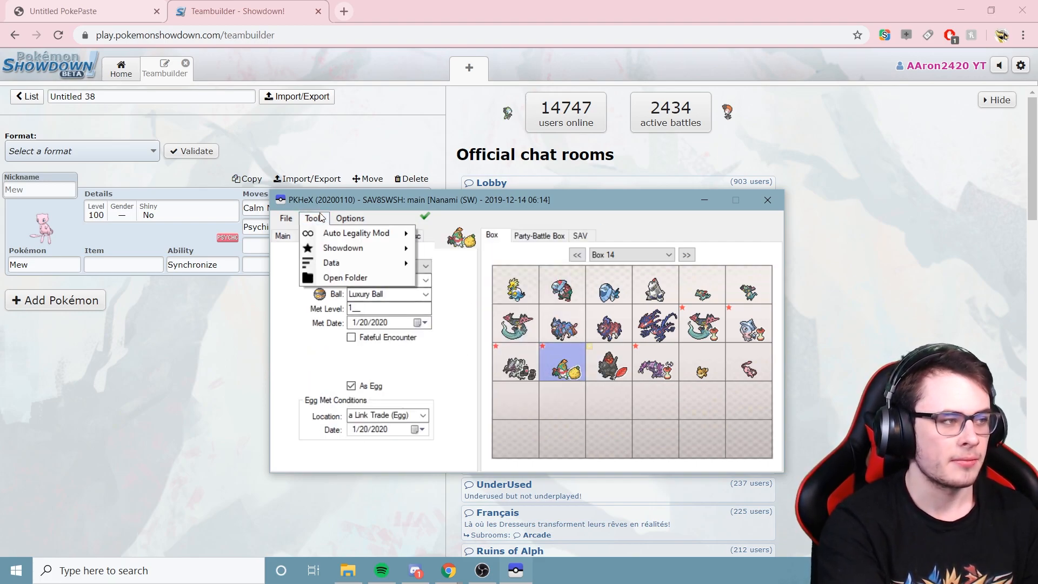
mouse_move(357, 233)
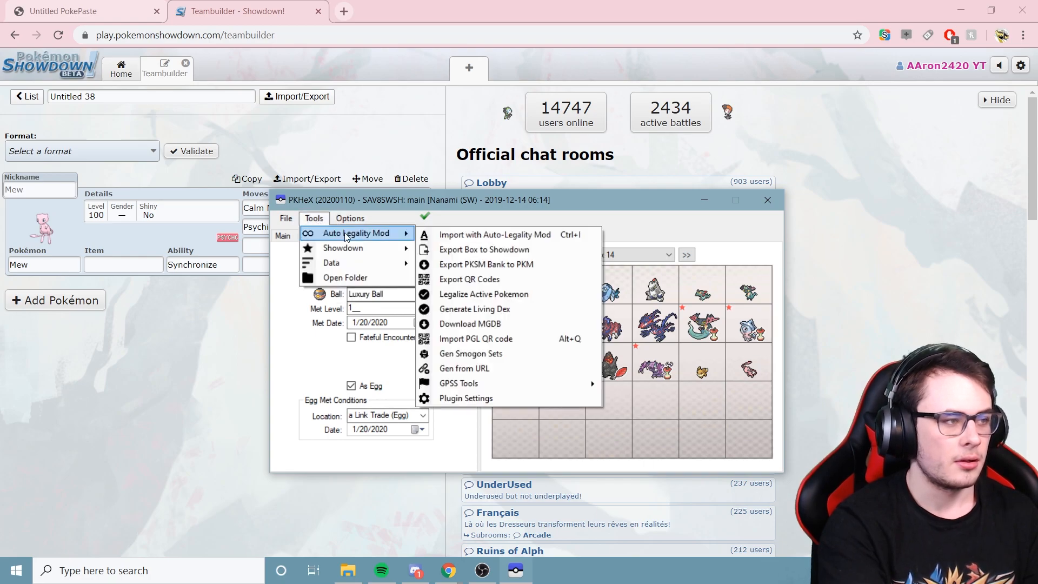
left_click(493, 297)
Review the Hawlucha's stats and moves, and the moves of the Coalossal beside it in Box 14.
left_click(340, 236)
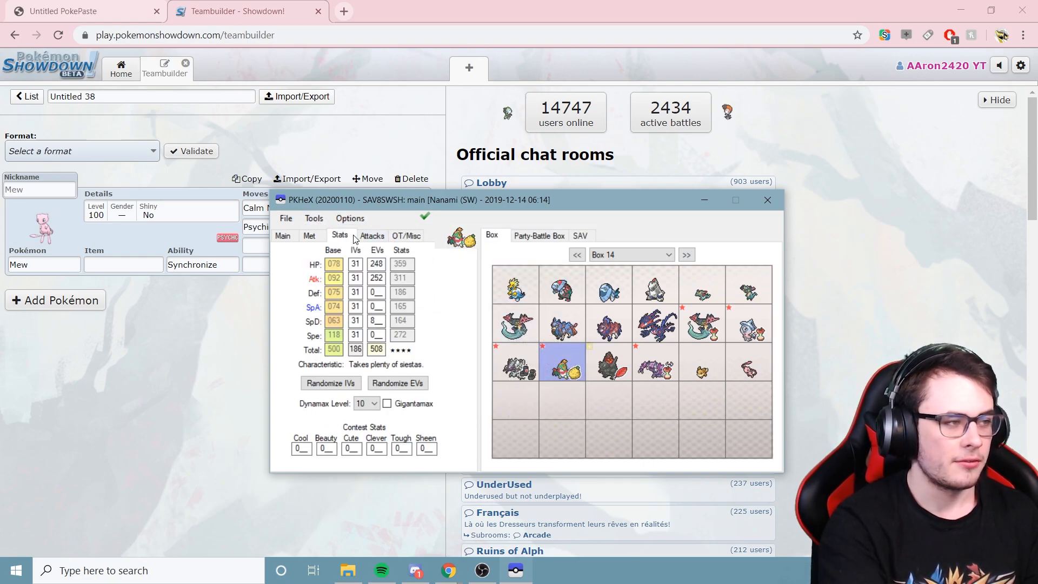
left_click(372, 236)
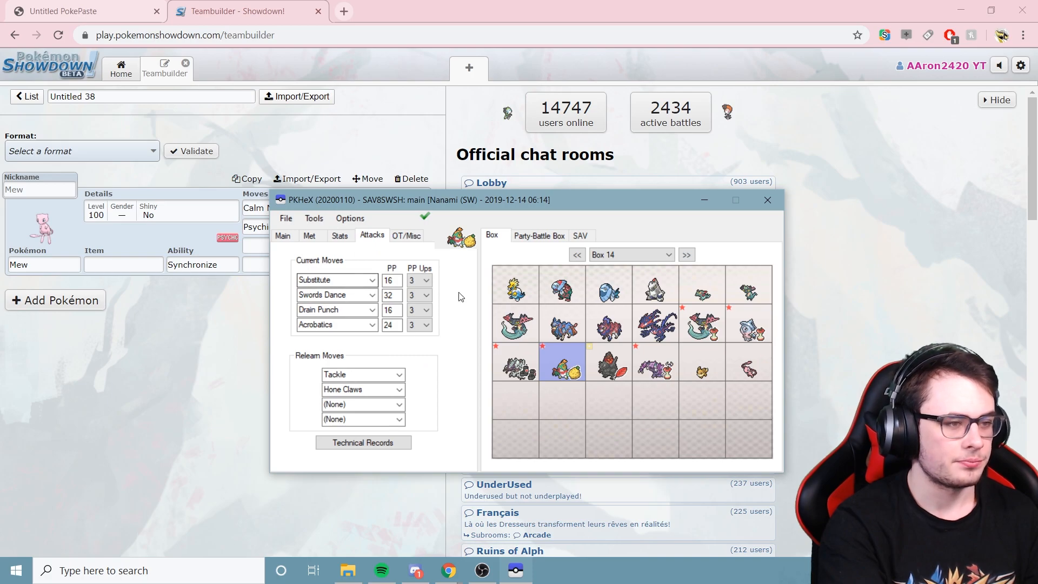
right_click(600, 354)
left_click(630, 363)
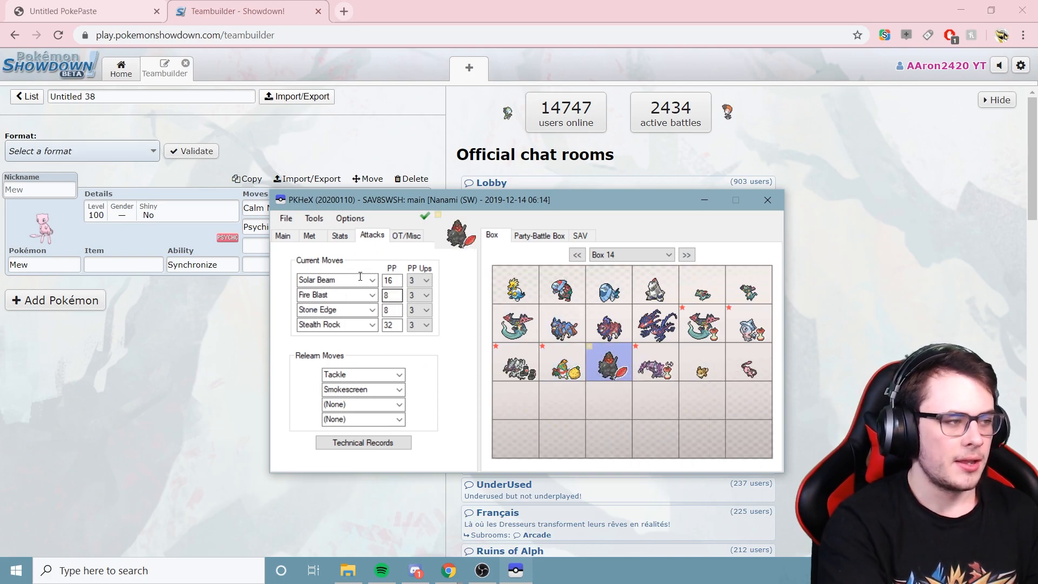
Load the Hawlucha from Box 14 and export its Showdown set to the clipboard.
right_click(543, 352)
left_click(565, 359)
left_click(314, 218)
mouse_move(331, 248)
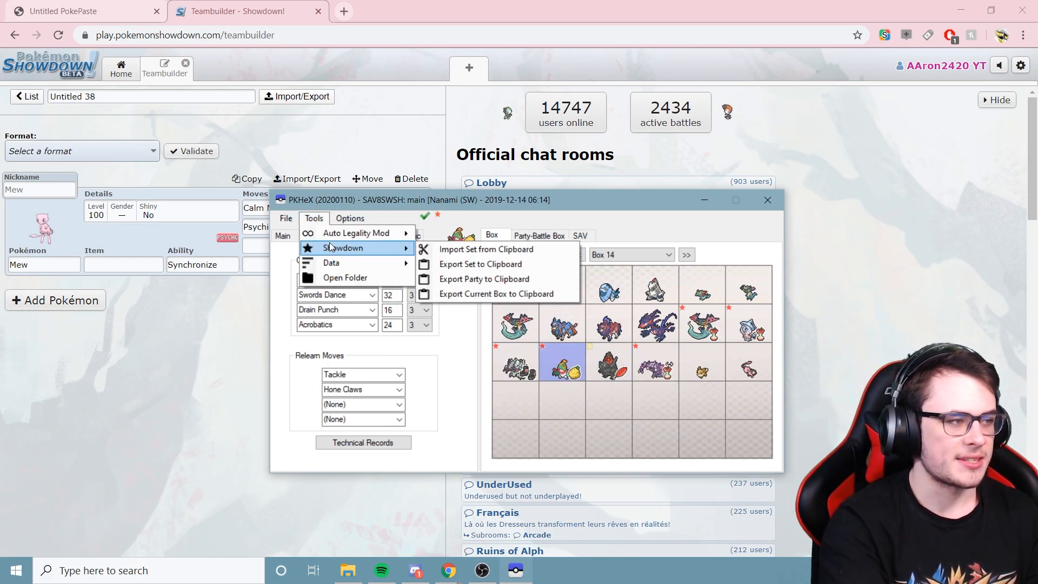
left_click(452, 265)
left_click(586, 371)
Show the Hawlucha's main details and export its Showdown set to the clipboard again.
left_click(314, 218)
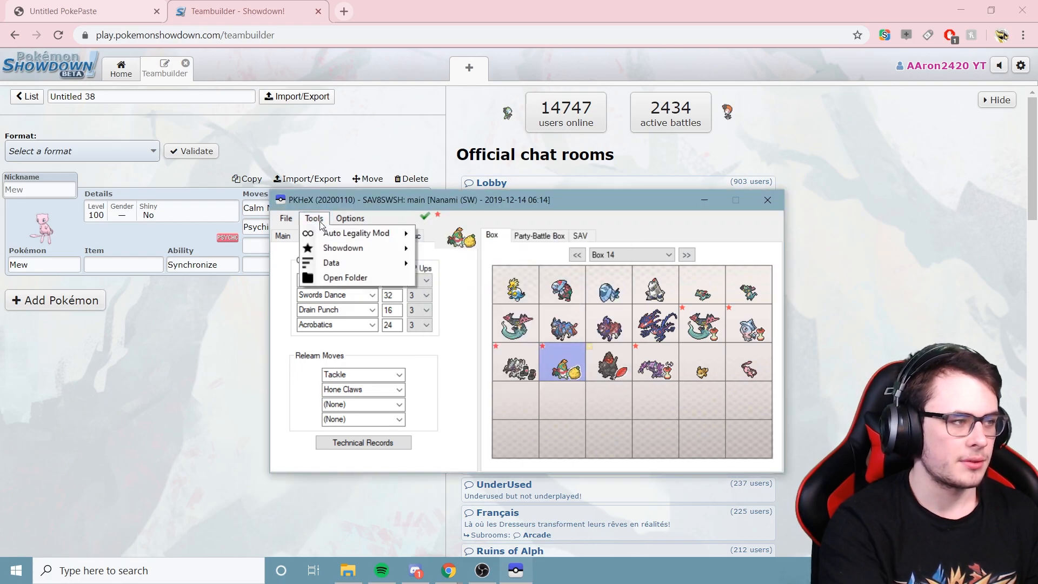
left_click(457, 398)
left_click(287, 237)
left_click(314, 218)
mouse_move(417, 252)
left_click(481, 265)
left_click(586, 367)
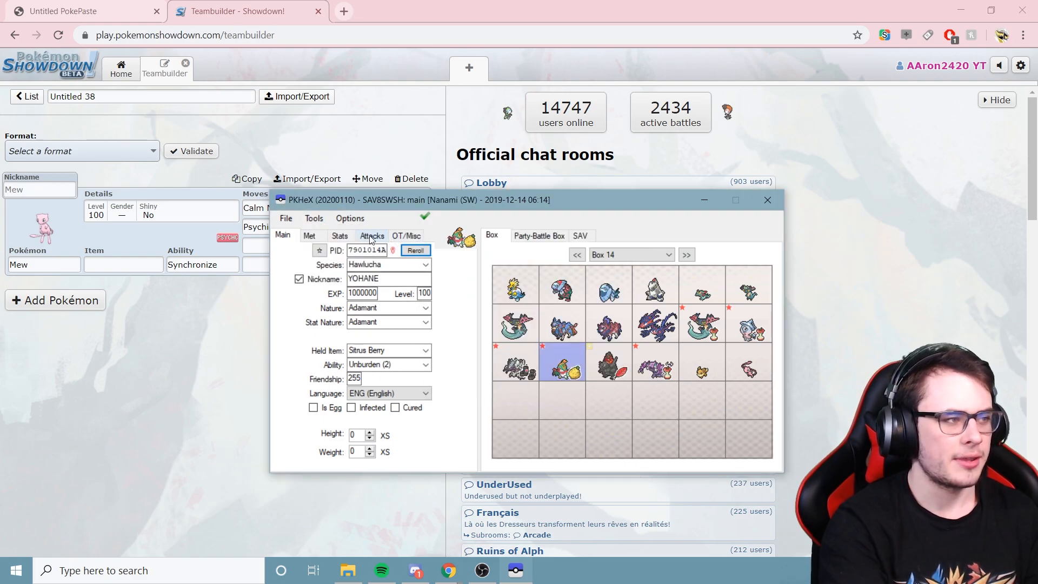
Import the copied Hawlucha set with Auto-Legality Mod and check the met data of the result.
left_click(314, 218)
mouse_move(358, 234)
left_click(468, 237)
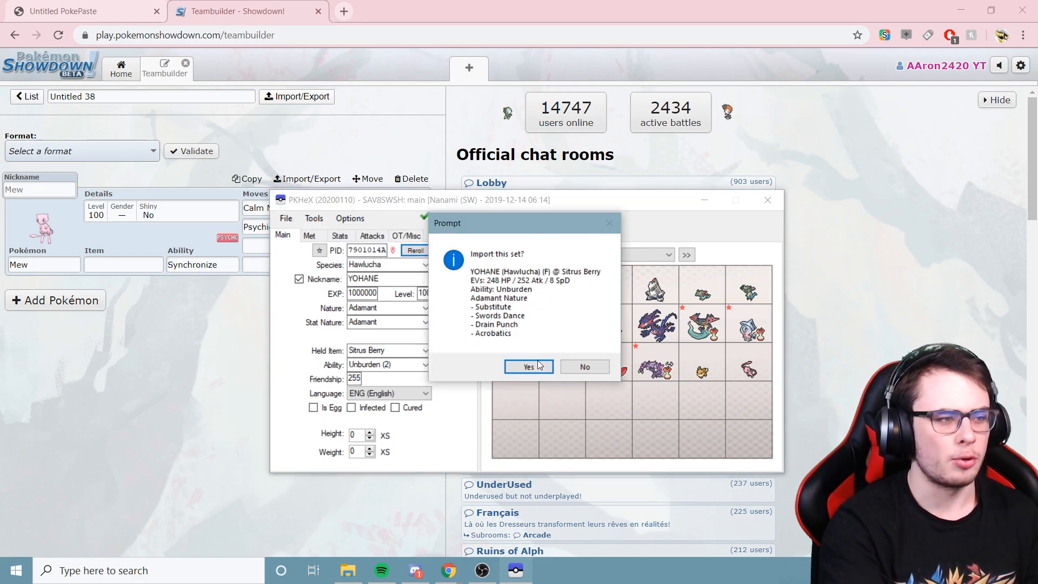
left_click(537, 367)
left_click(321, 234)
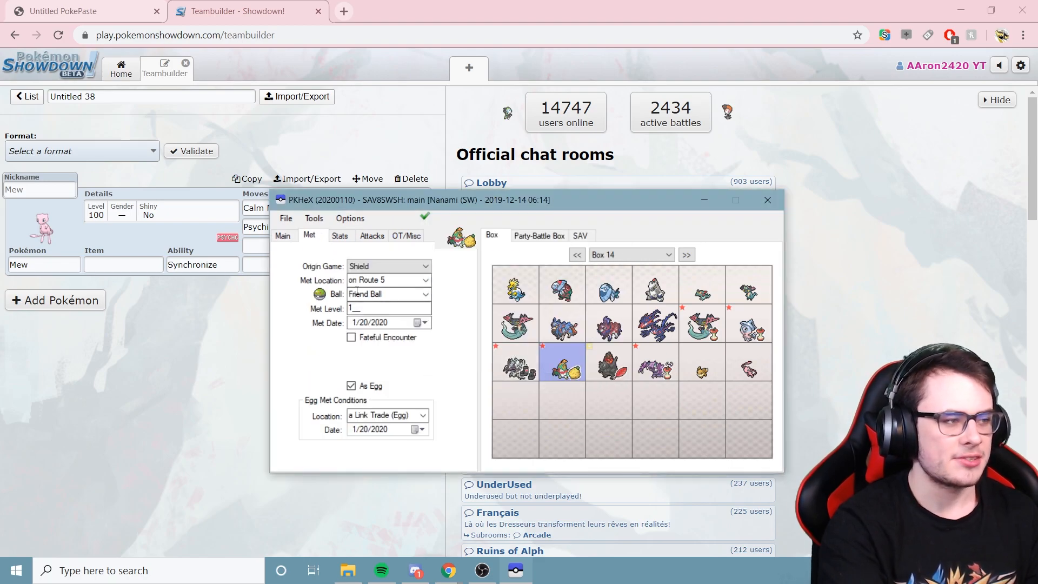
Store the imported Hawlucha in the empty Box 14 slot below the original and compare the met data of both.
right_click(561, 391)
left_click(568, 399)
right_click(565, 373)
left_click(568, 379)
right_click(564, 397)
left_click(572, 404)
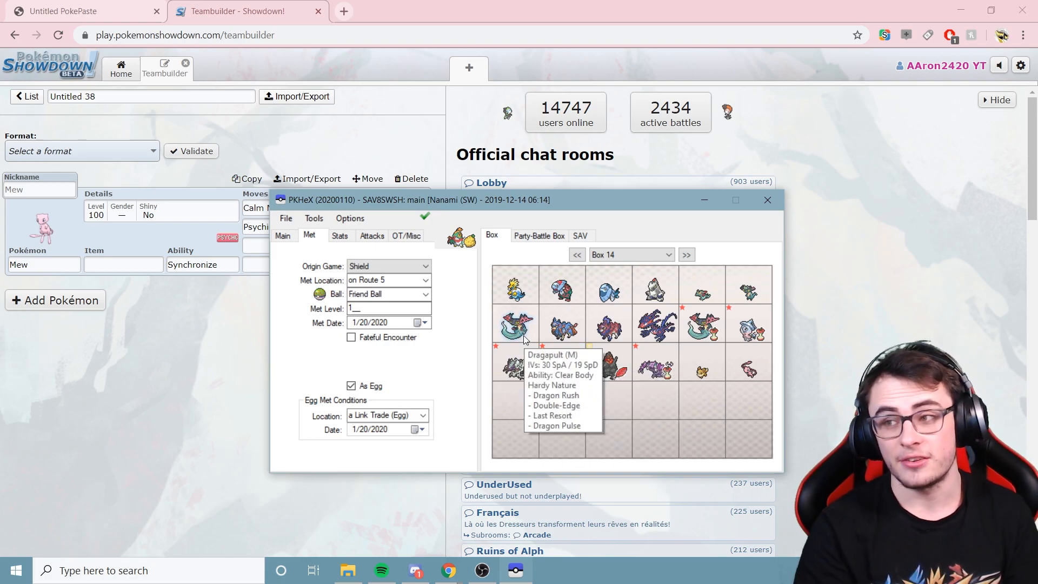
Load the shiny Dragapult from Box 14 and review the Auto Legality plugin settings.
right_click(702, 319)
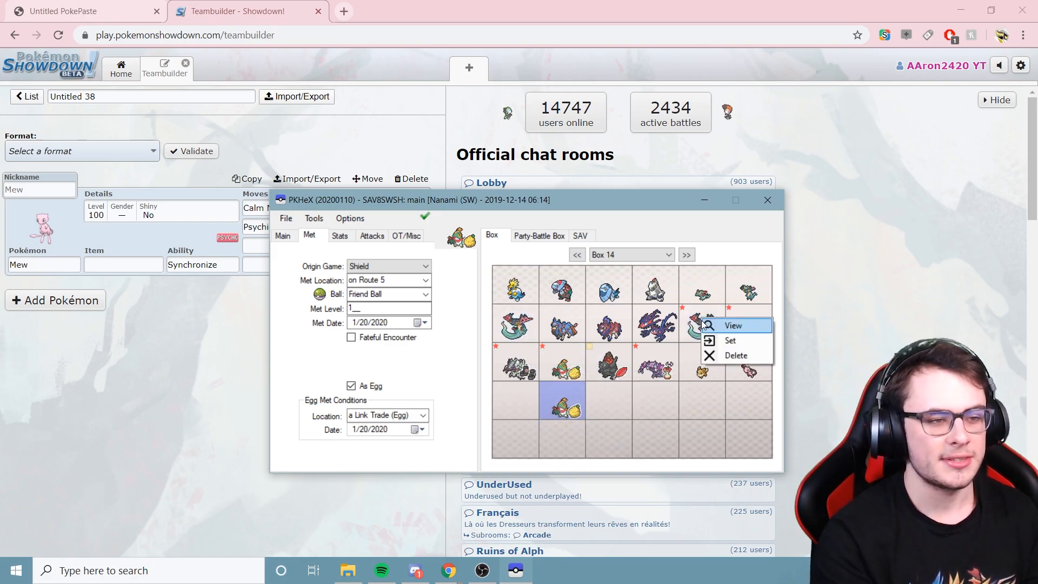
left_click(713, 326)
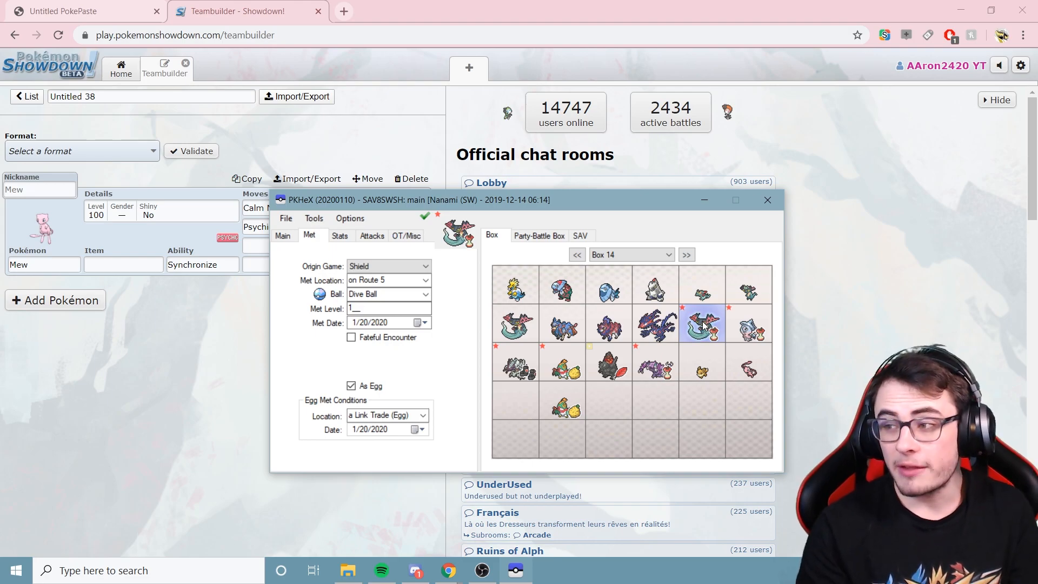
left_click(314, 218)
mouse_move(357, 233)
left_click(475, 398)
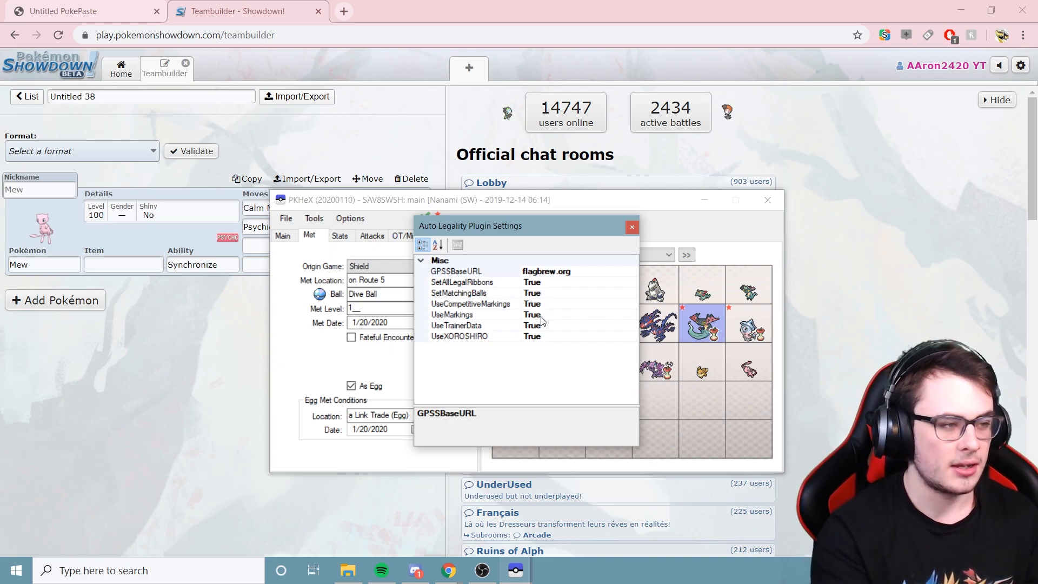
left_click(633, 227)
Check the Dragapult's trainer information, stats and markings.
left_click(406, 236)
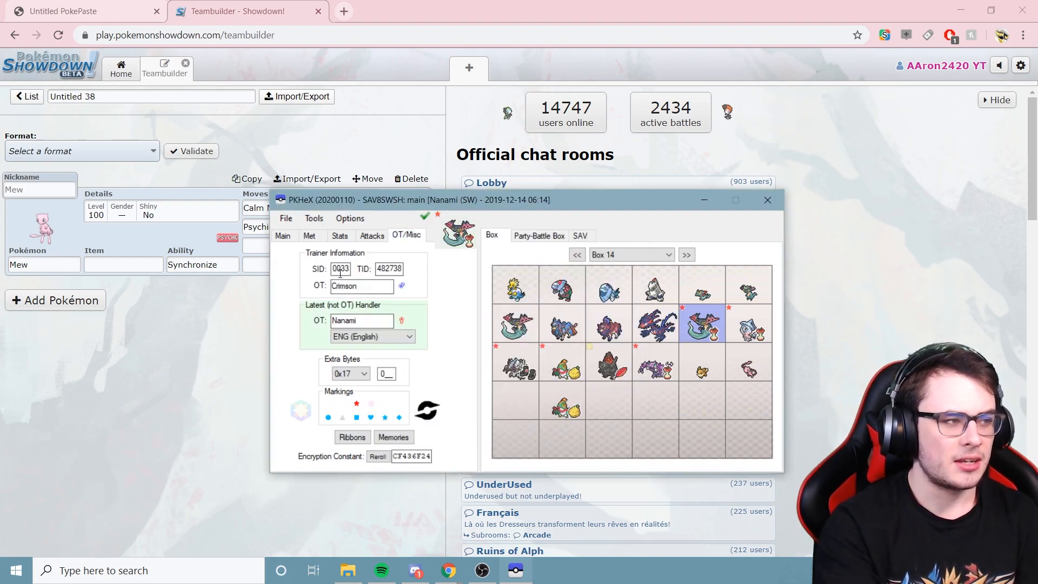
left_click(309, 237)
left_click(335, 238)
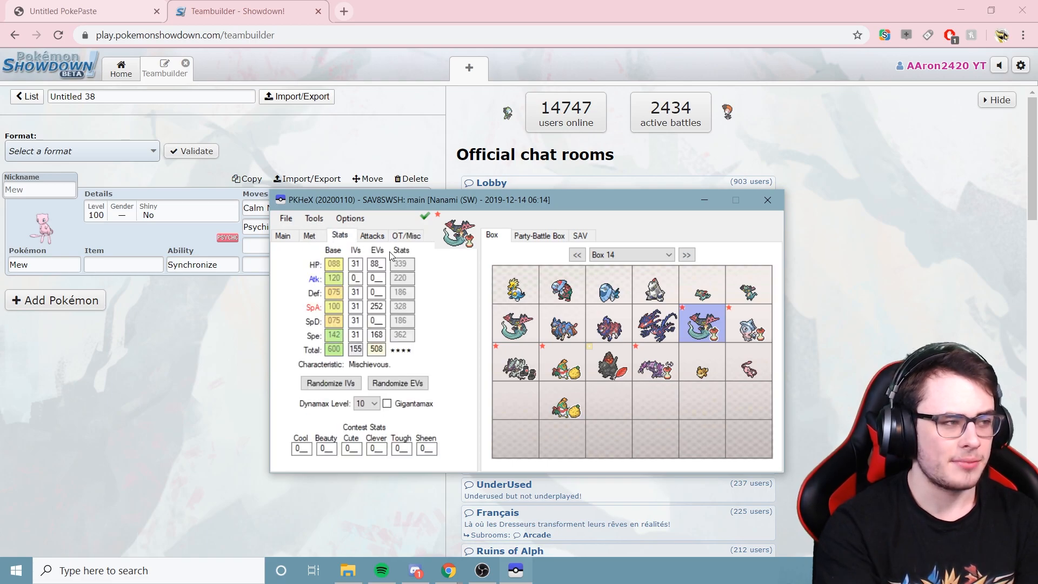
right_click(720, 338)
left_click(720, 338)
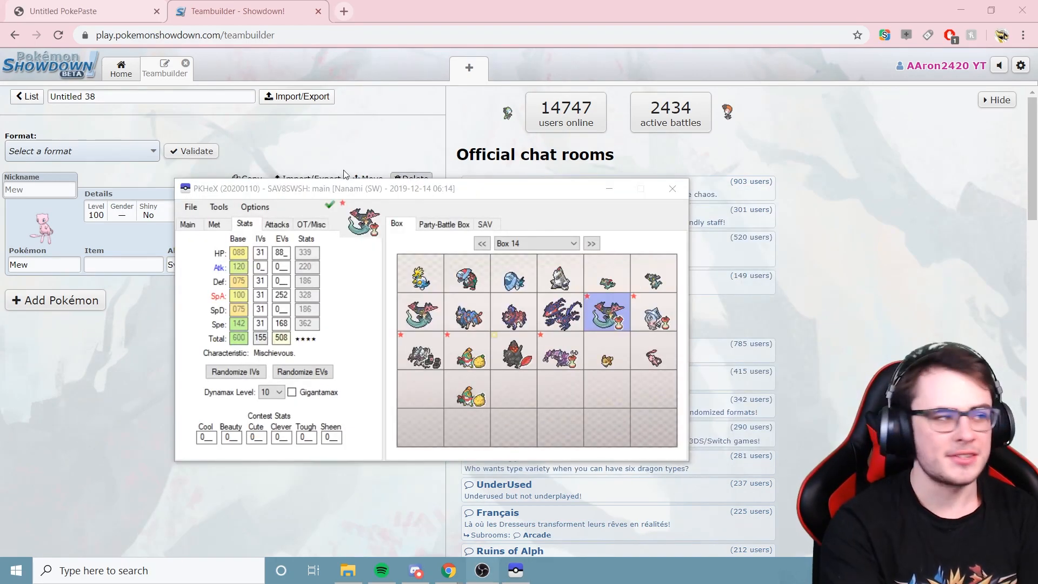
left_click(310, 225)
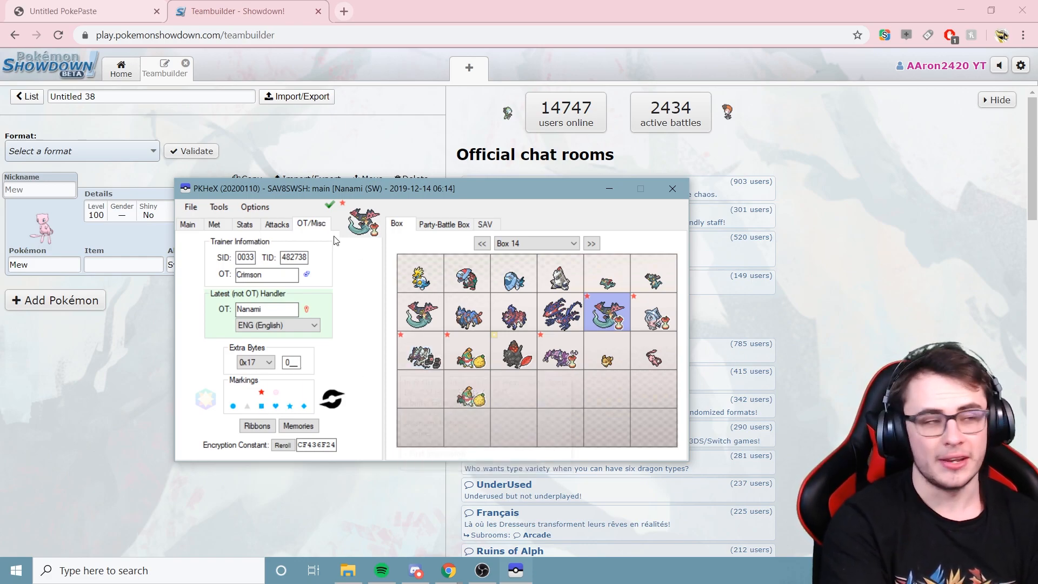
left_click(219, 207)
left_click(255, 207)
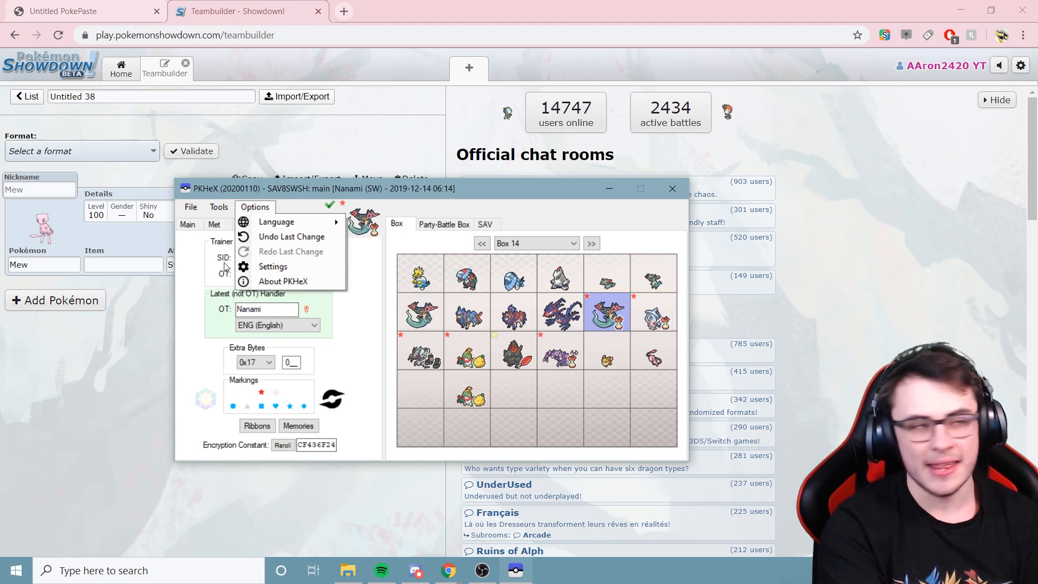
left_click(221, 208)
left_click(335, 350)
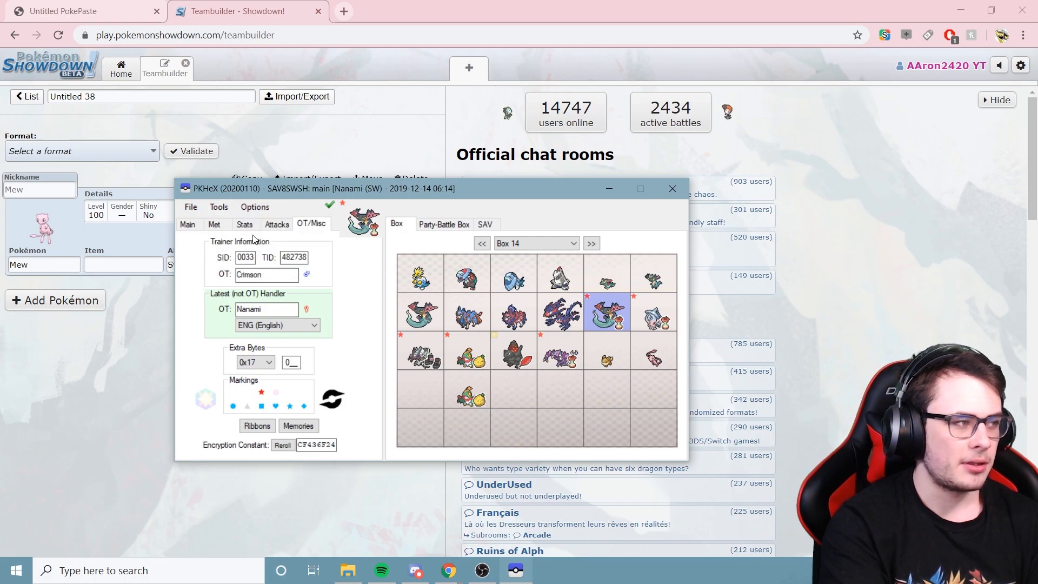
Set the Dragapult's IVs to 30 in Defense, 1 in Special Attack and 9 in Special Defense.
left_click(245, 224)
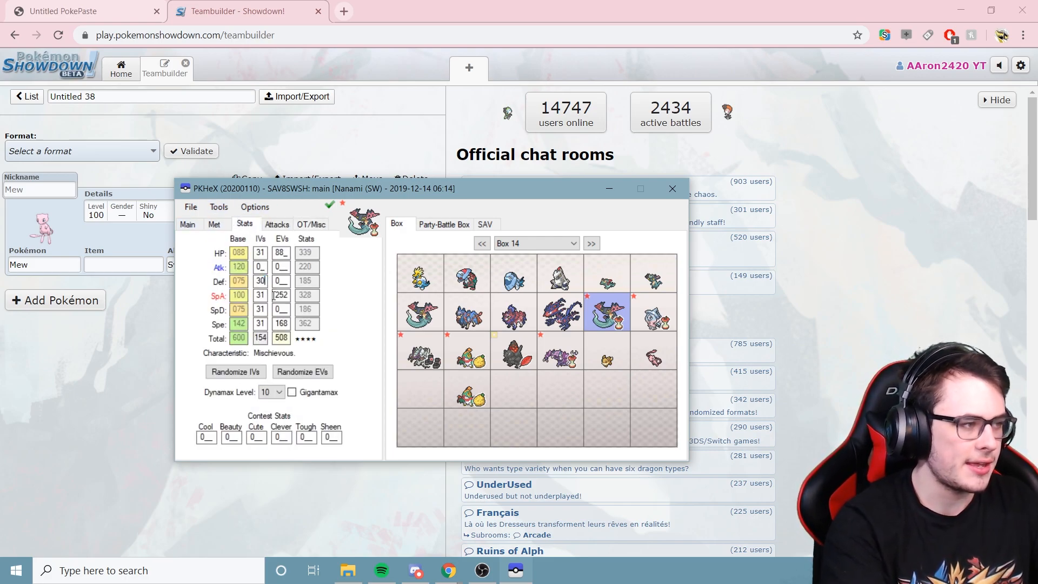
double_click(263, 294)
type("1")
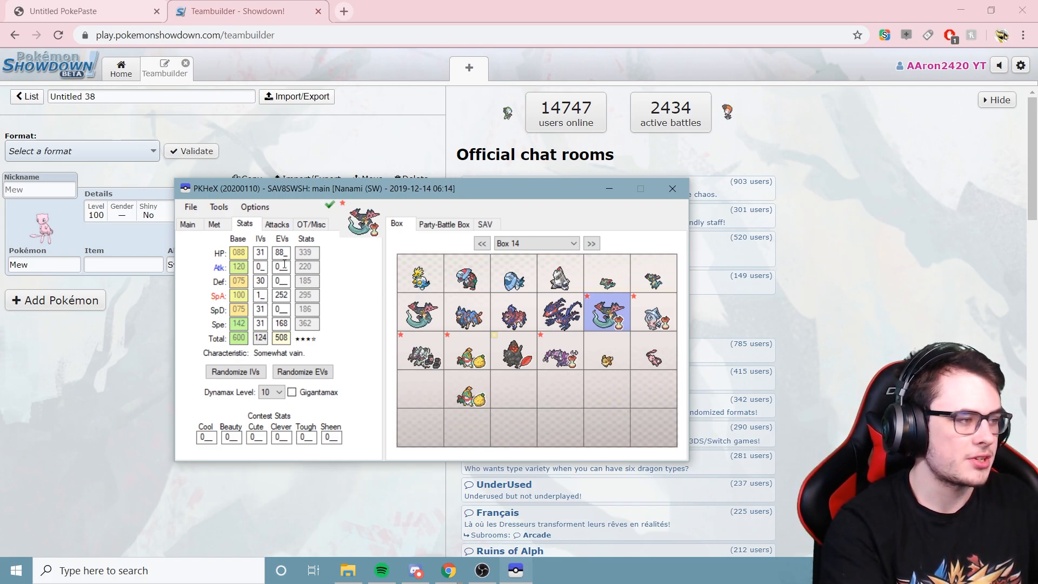
double_click(263, 309)
type("09")
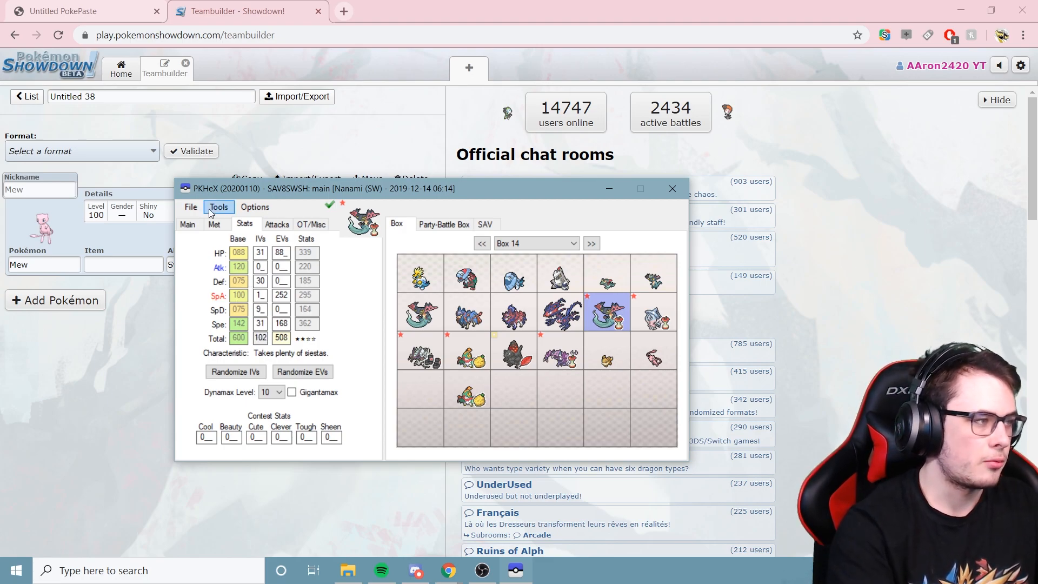
Export the edited Dragapult's Showdown set to the clipboard.
left_click(209, 210)
mouse_move(265, 234)
left_click(369, 256)
left_click(592, 374)
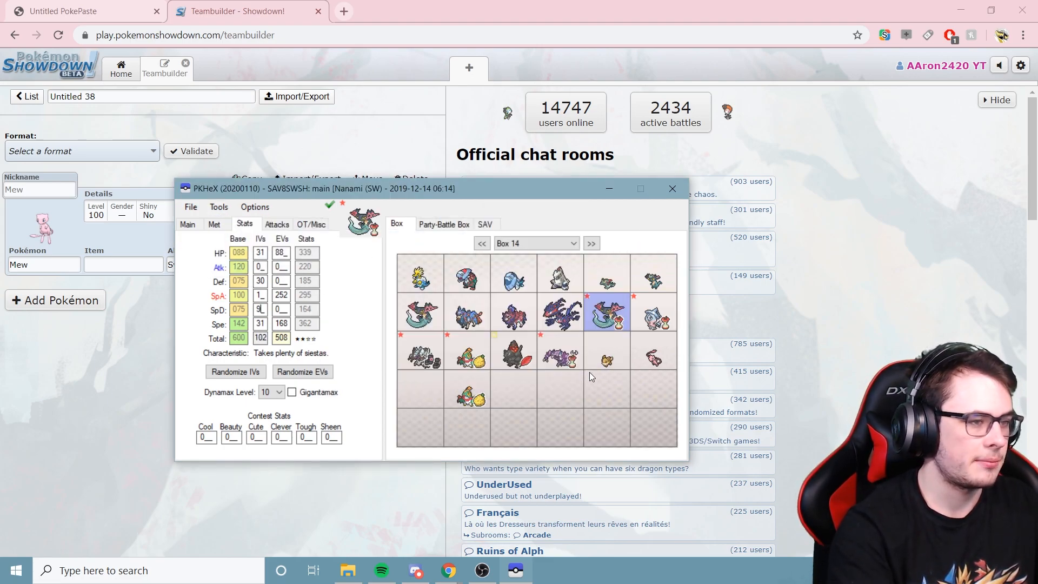
Set UseCompetitiveMarkings to False in the Auto Legality plugin settings.
left_click(219, 207)
mouse_move(299, 260)
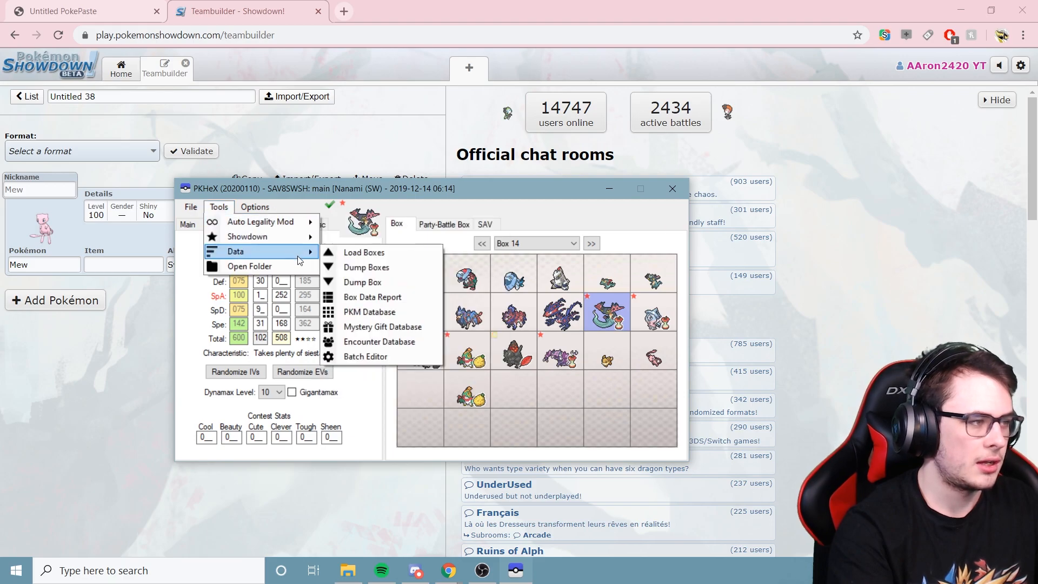
mouse_move(300, 237)
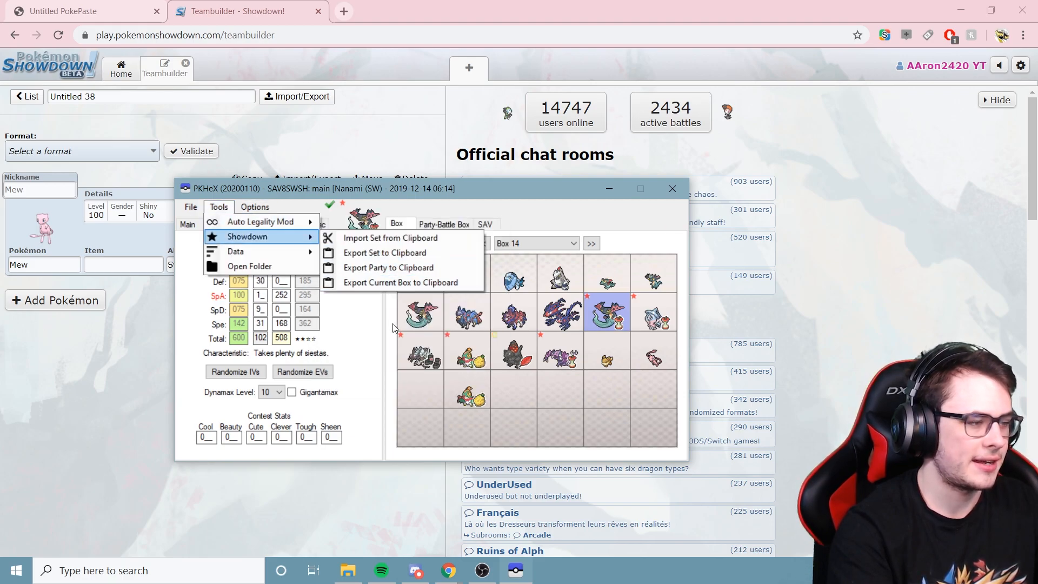
mouse_move(259, 222)
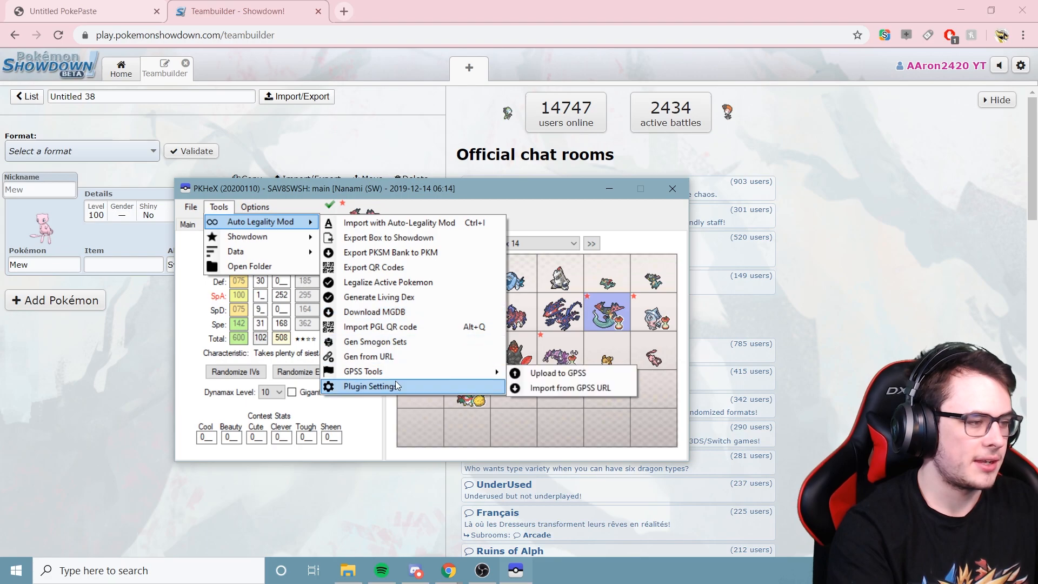
left_click(369, 386)
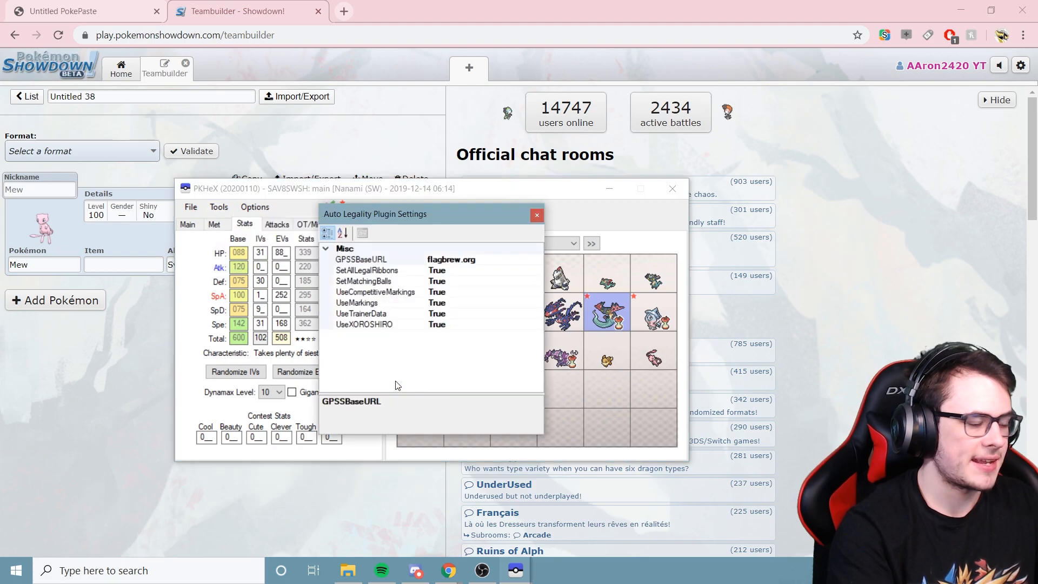
left_click(438, 304)
left_click(537, 302)
left_click(538, 302)
left_click(538, 293)
left_click(538, 293)
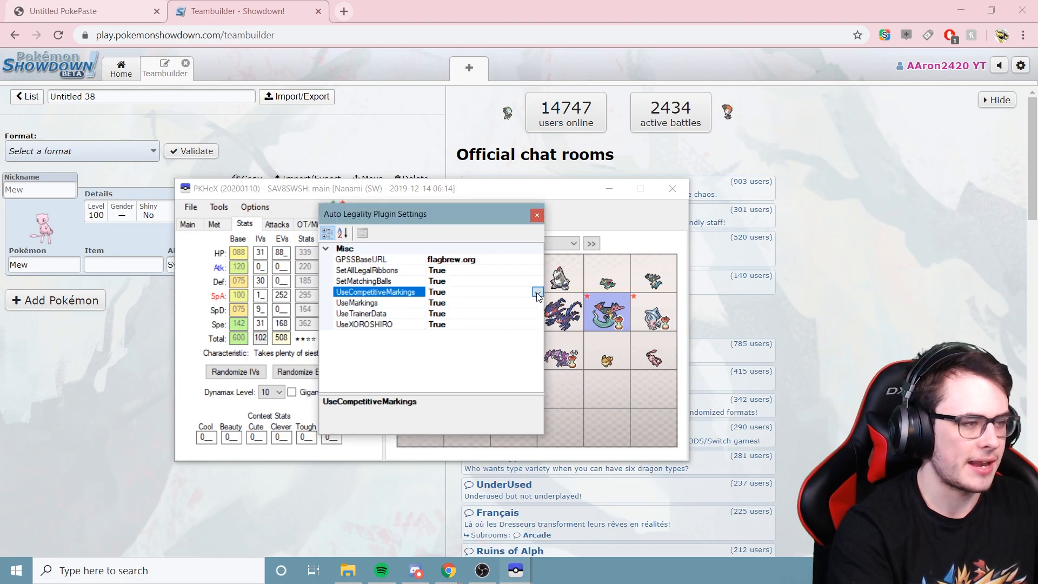
left_click(508, 314)
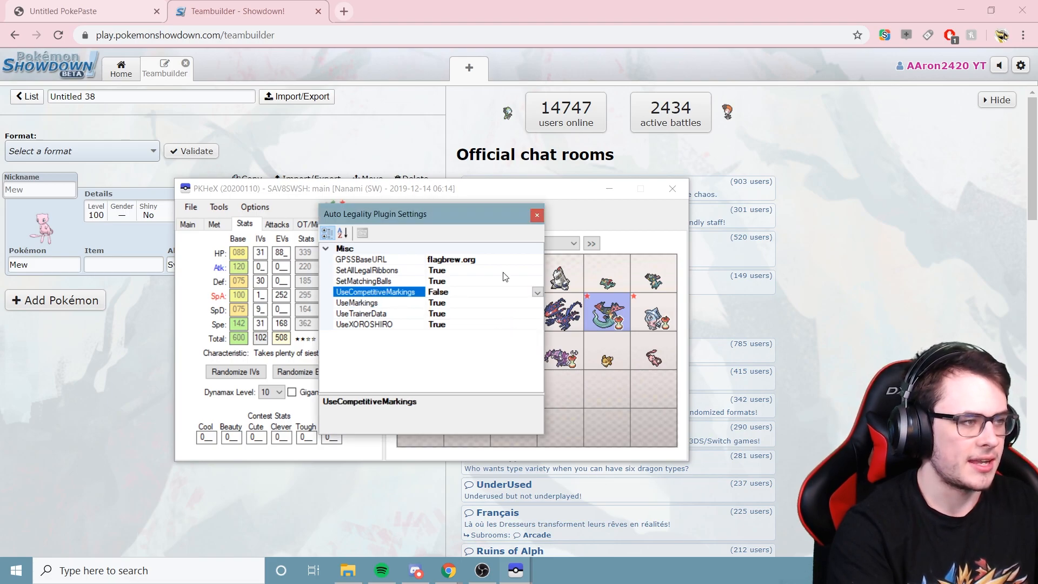
left_click(535, 215)
Import the copied Dragapult set with Auto-Legality Mod.
left_click(219, 206)
mouse_move(254, 227)
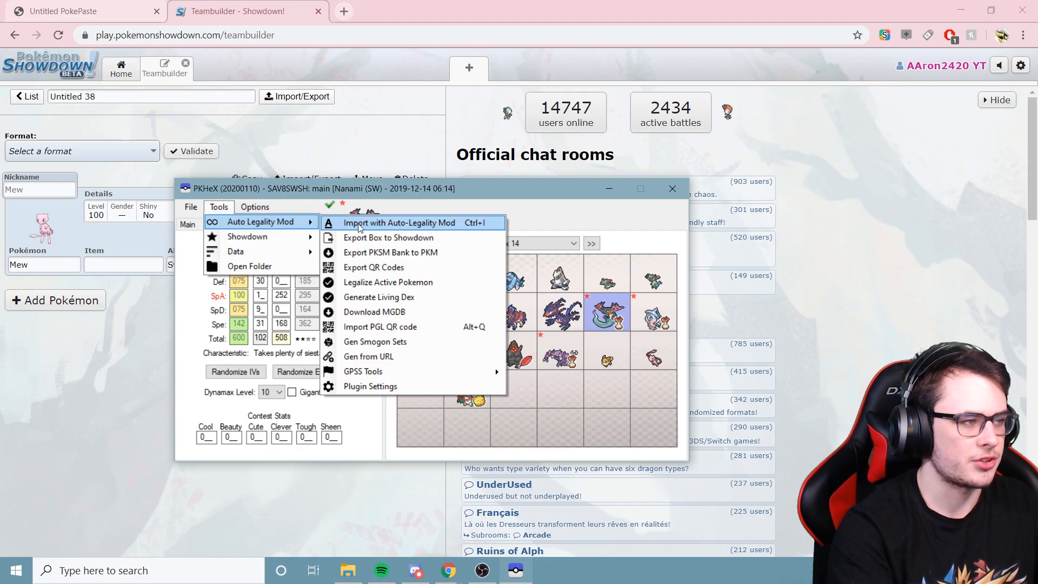
left_click(367, 229)
left_click(535, 379)
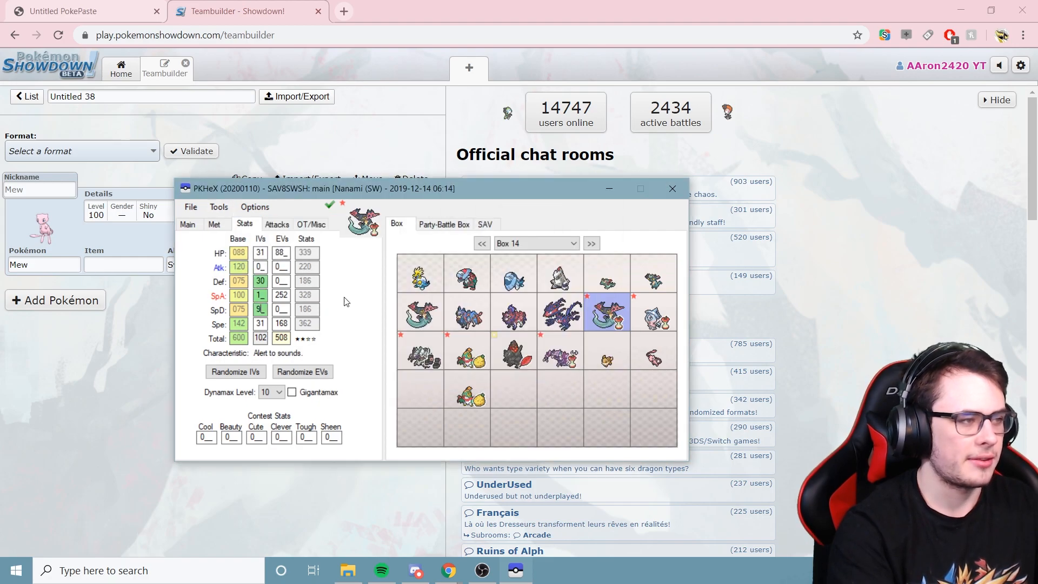
Compare the imported Dragapult's markings with its IVs and store it in the first slot of Box 14's fourth row.
left_click(311, 224)
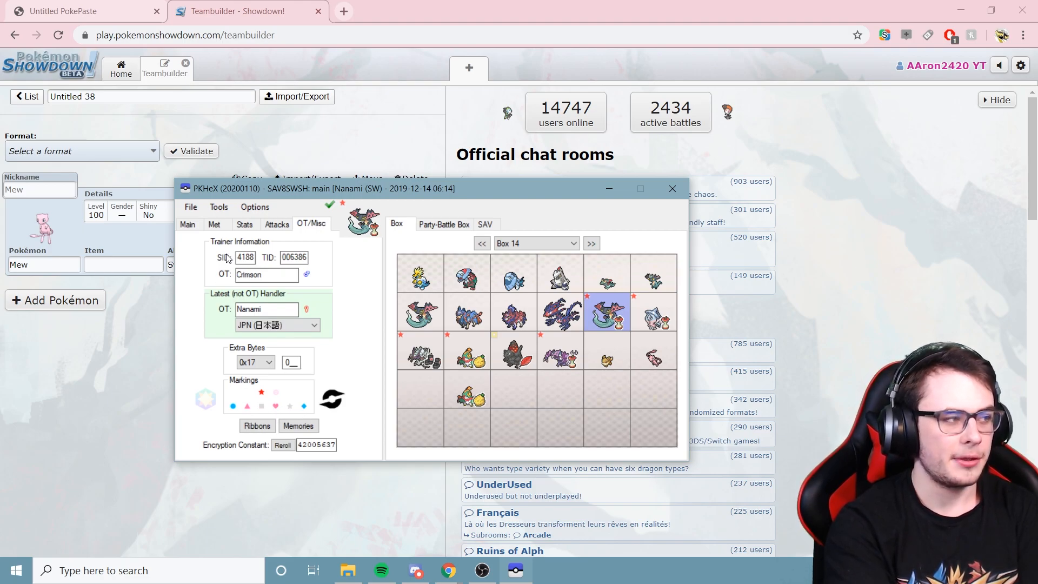
left_click(245, 224)
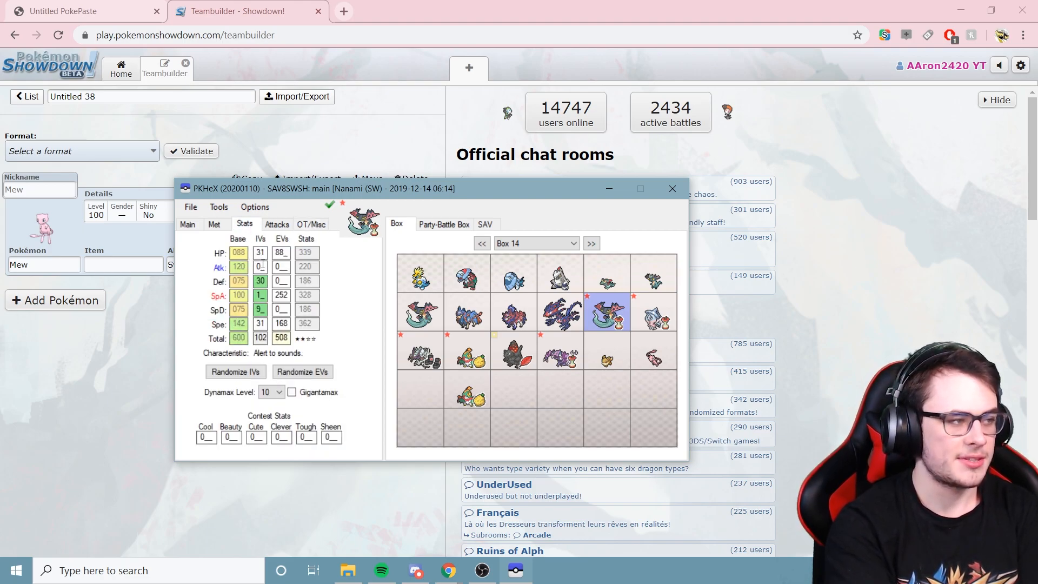
left_click(309, 226)
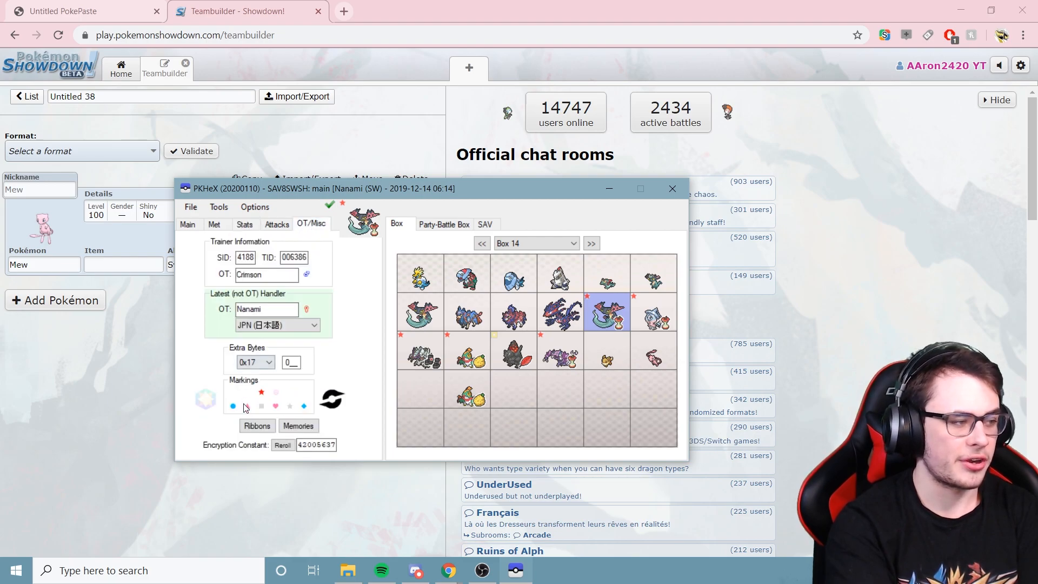
left_click(245, 224)
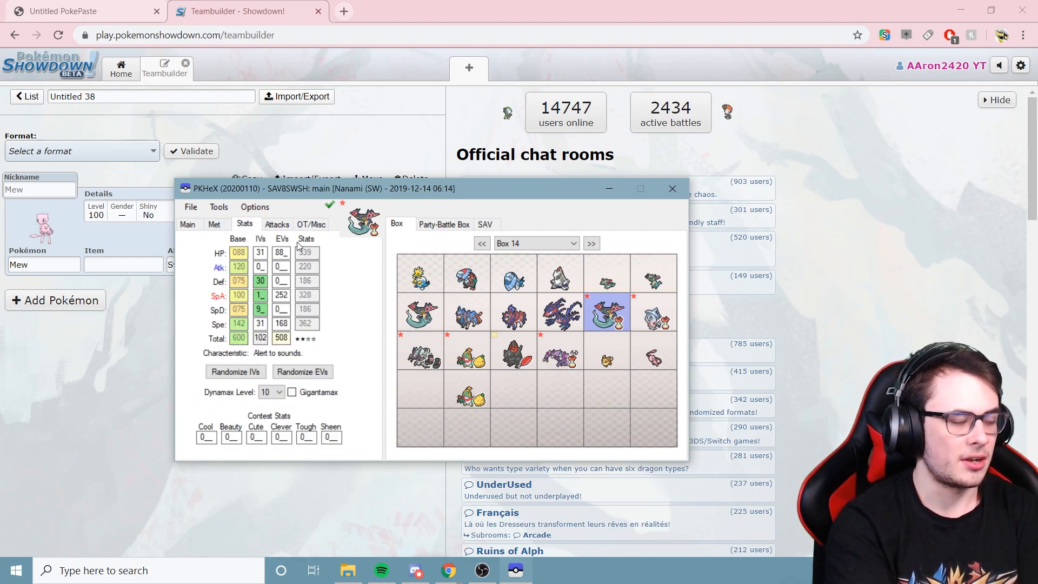
left_click(307, 226)
left_click(275, 406)
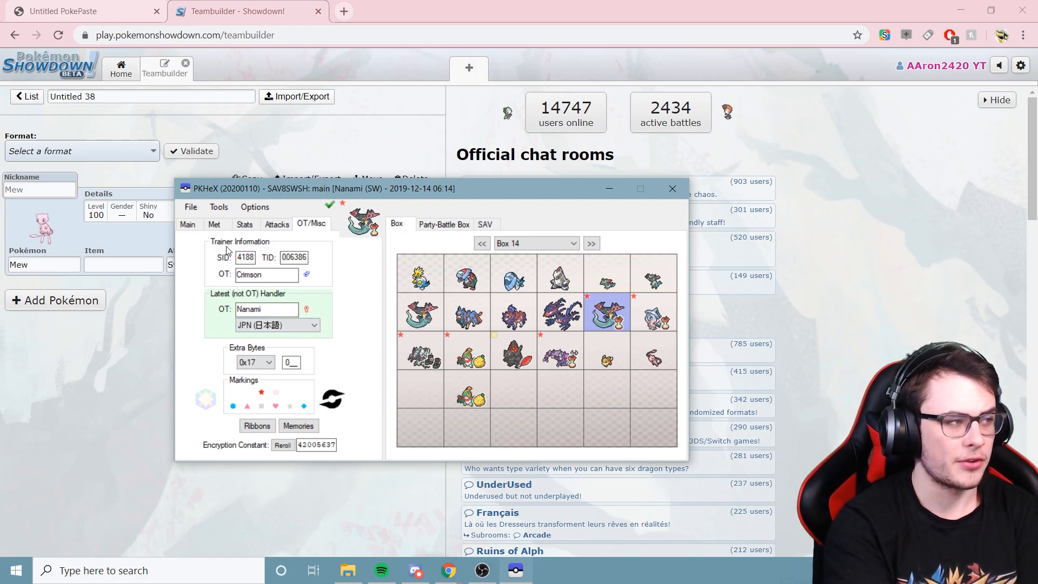
left_click(241, 225)
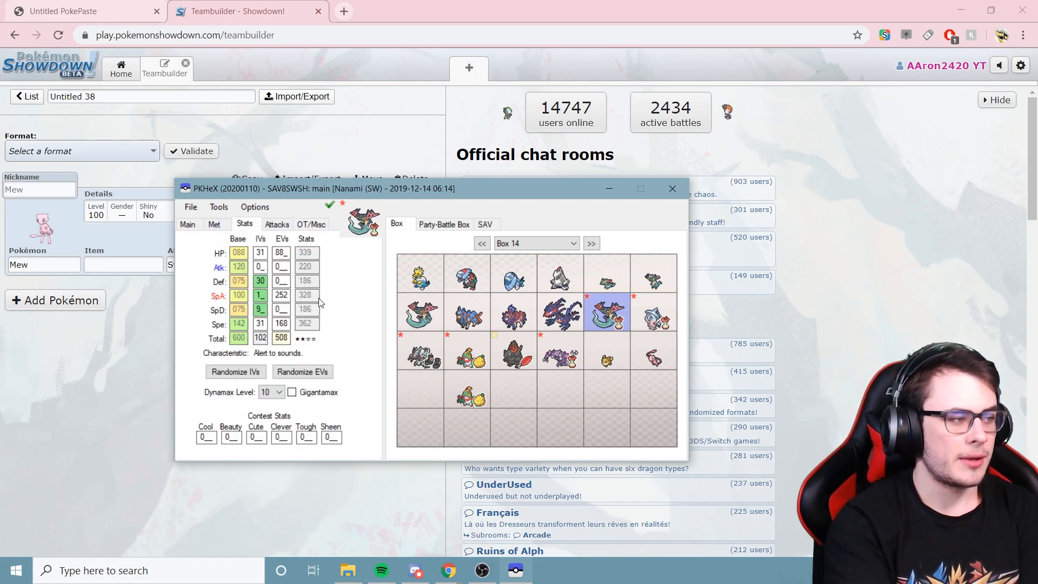
left_click(432, 394, "shift")
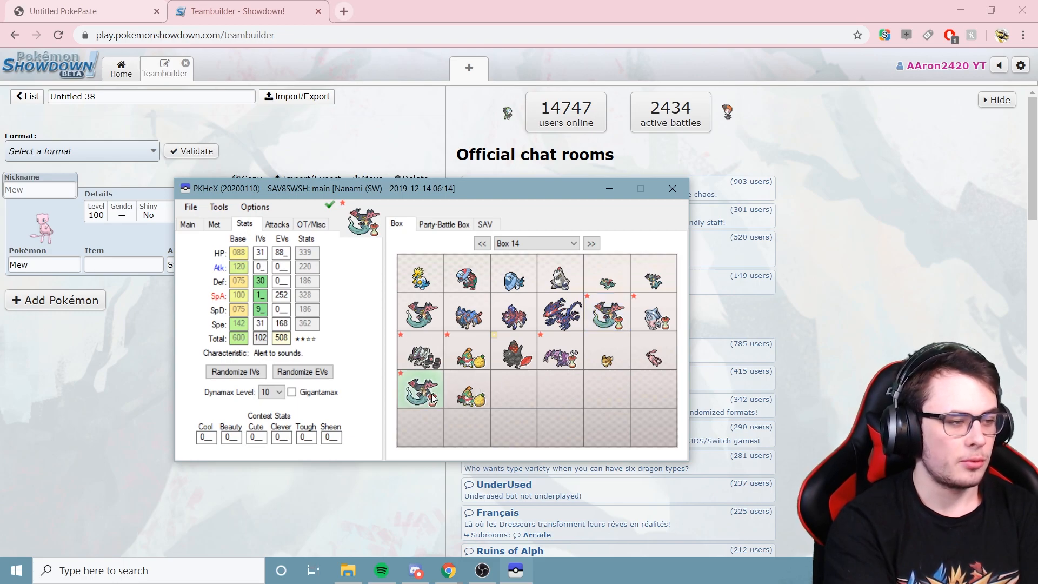
Set UseCompetitiveMarkings to True in the Auto Legality plugin settings.
left_click(210, 210)
mouse_move(250, 238)
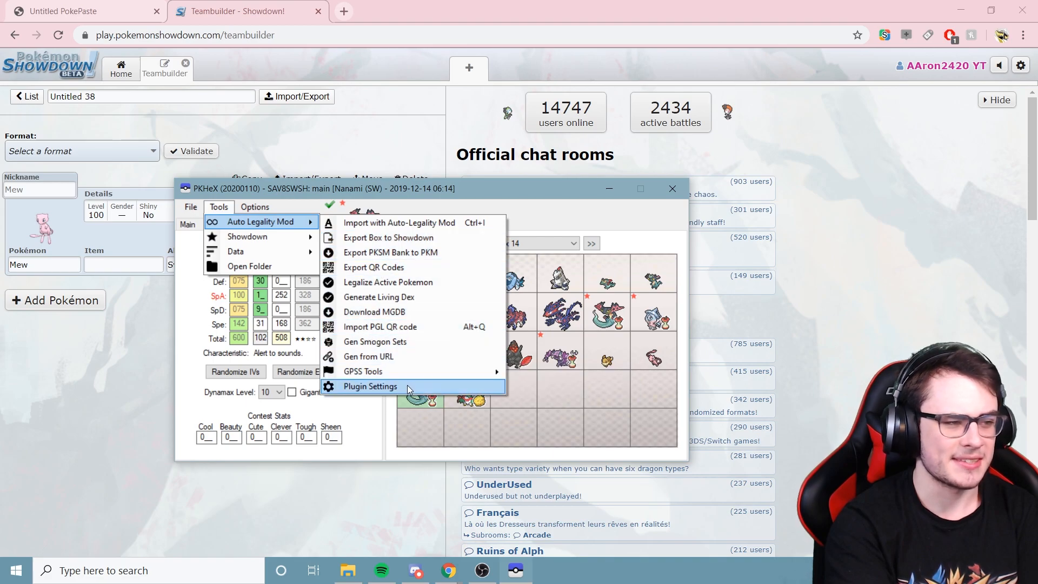
left_click(373, 386)
left_click(535, 293)
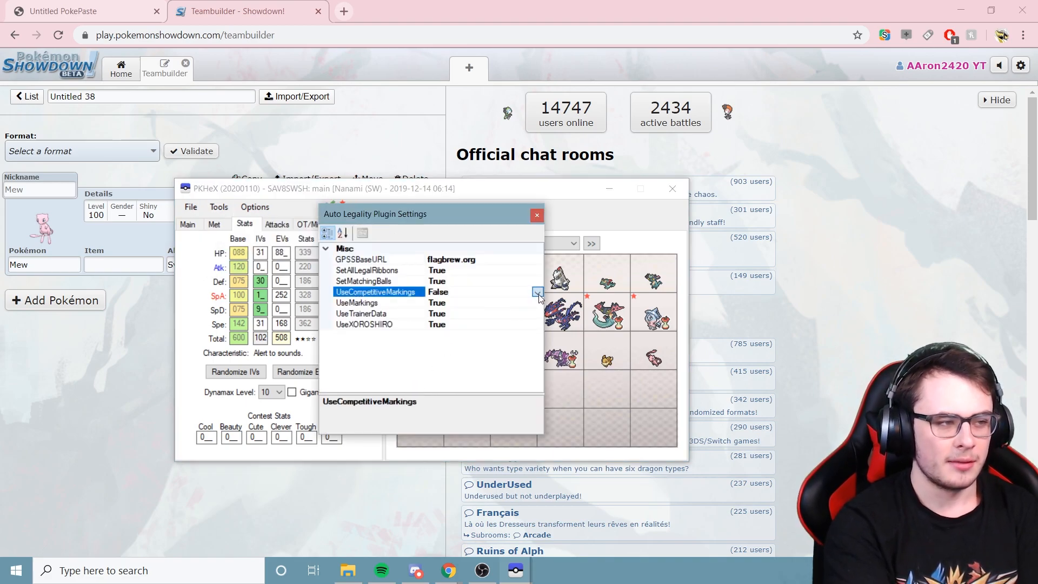
left_click(538, 292)
left_click(526, 304)
left_click(537, 215)
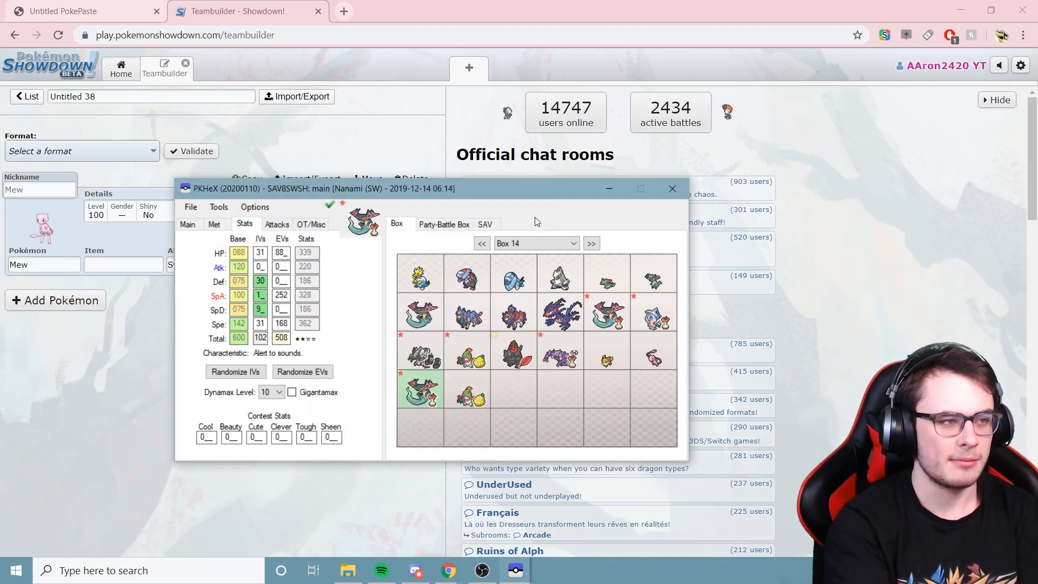
Import the copied Dragapult set again with Auto-Legality Mod using the competitive markings setting.
left_click(242, 209)
mouse_move(219, 207)
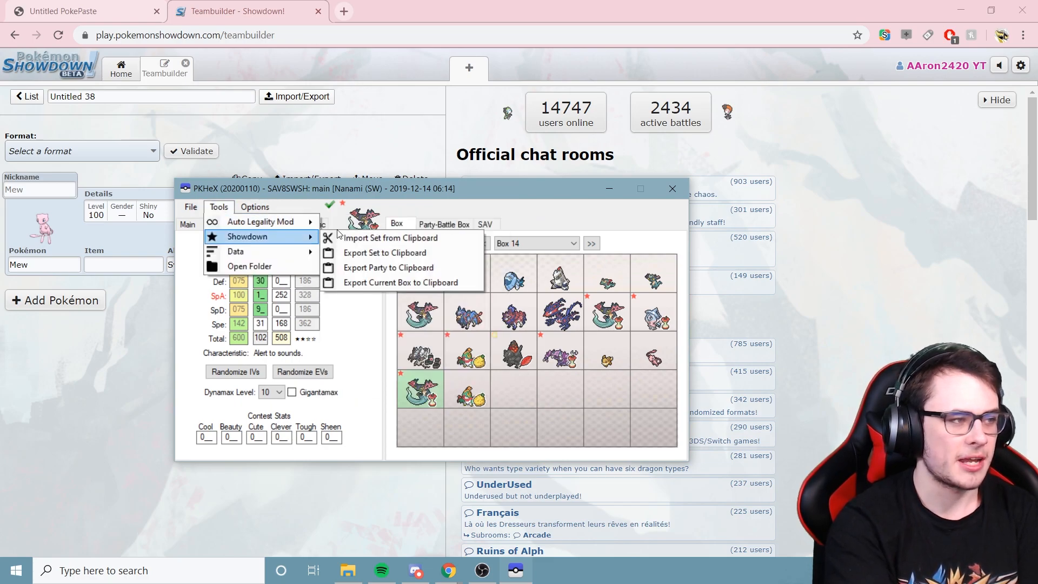
mouse_move(259, 222)
left_click(336, 224)
key("Return")
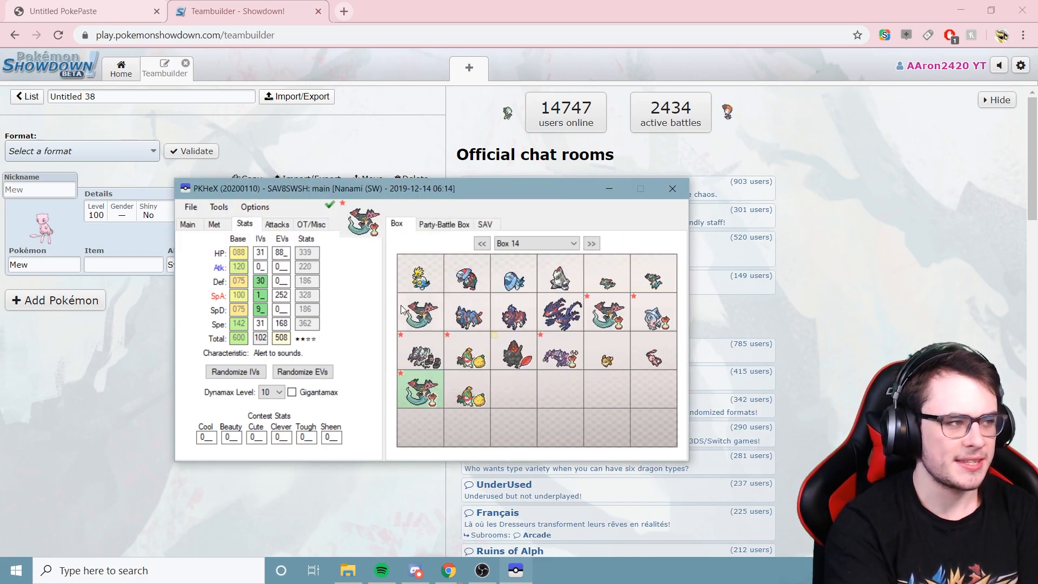
Check the new Dragapult's markings against its IVs and store it in the third slot of Box 14's fourth row.
left_click(306, 225)
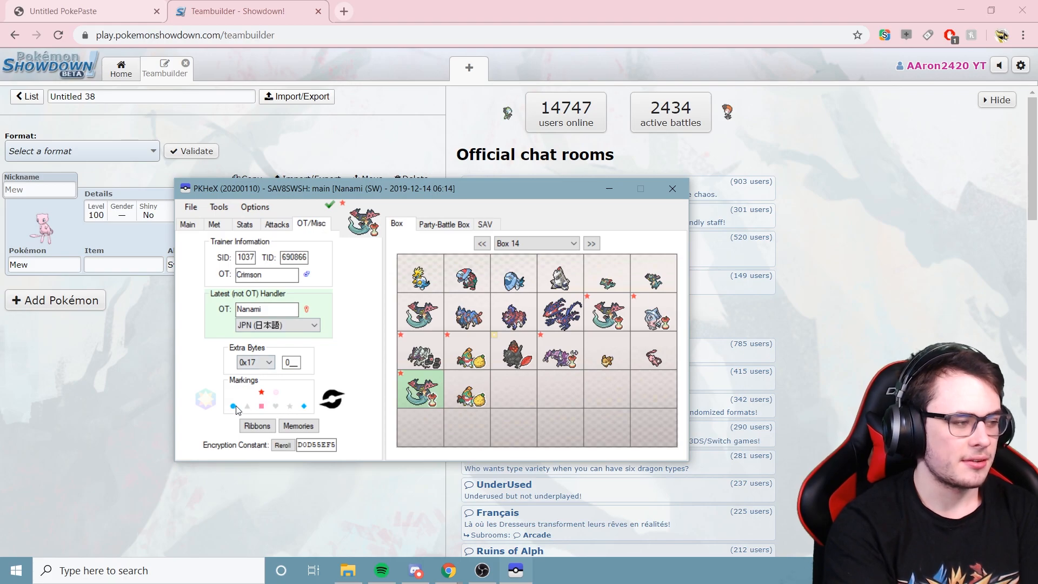
left_click(244, 224)
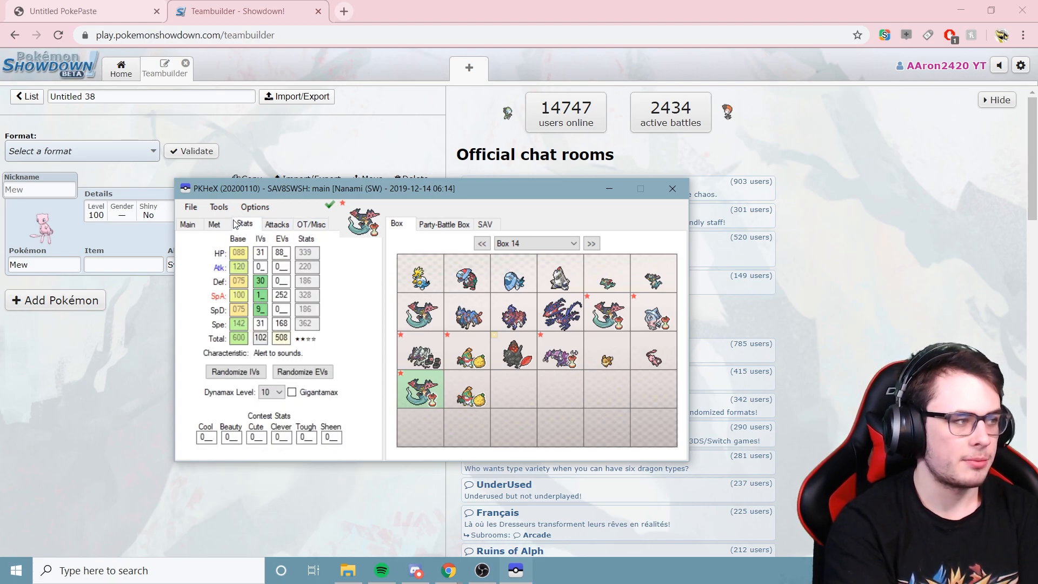
left_click(326, 225)
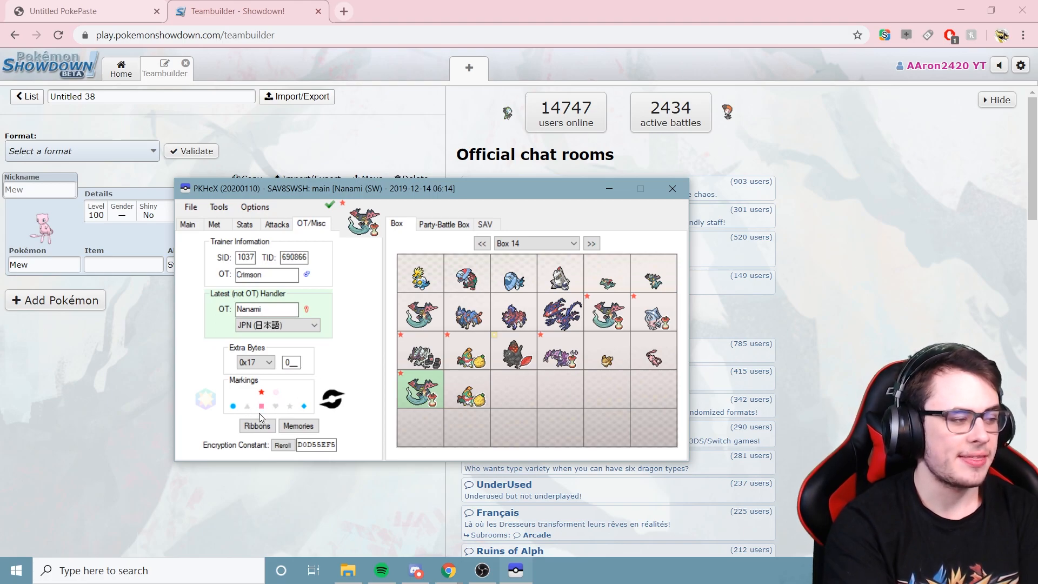
right_click(523, 391)
left_click(532, 399)
View the two Dragapults stored in Box 14's fourth row to compare their markings.
right_click(401, 383)
left_click(430, 390)
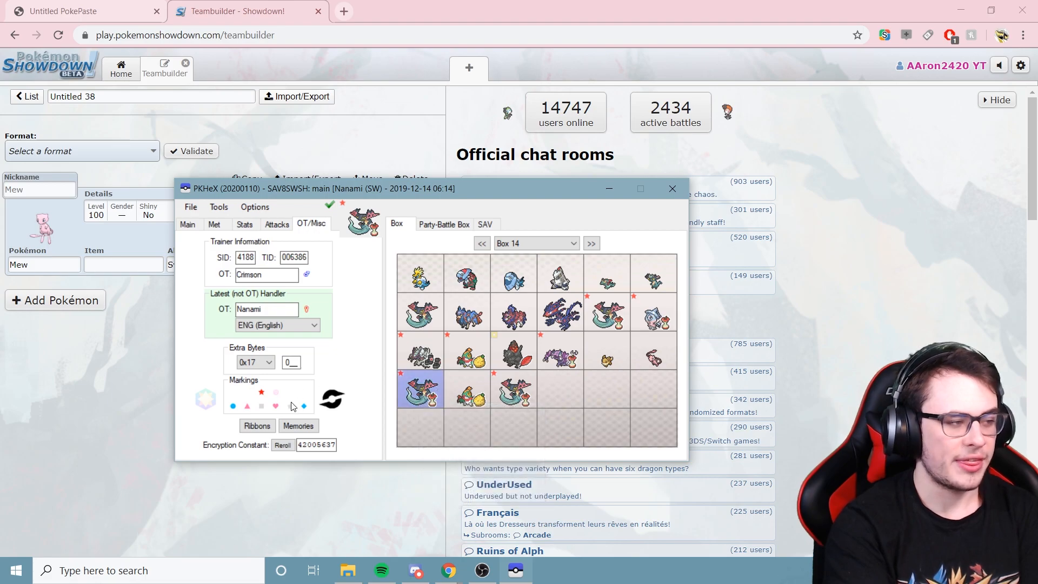
right_click(514, 387)
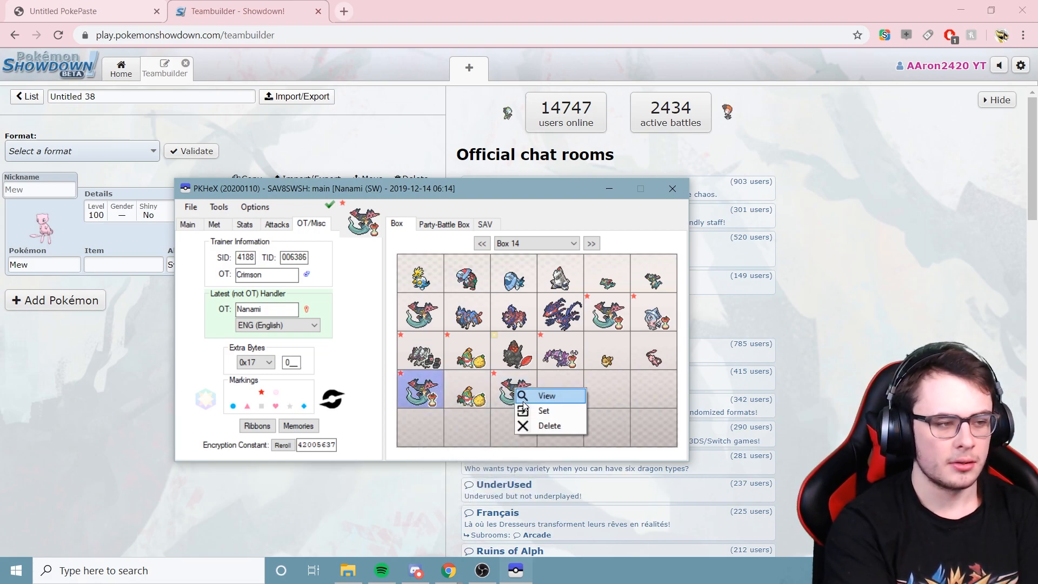
left_click(541, 394)
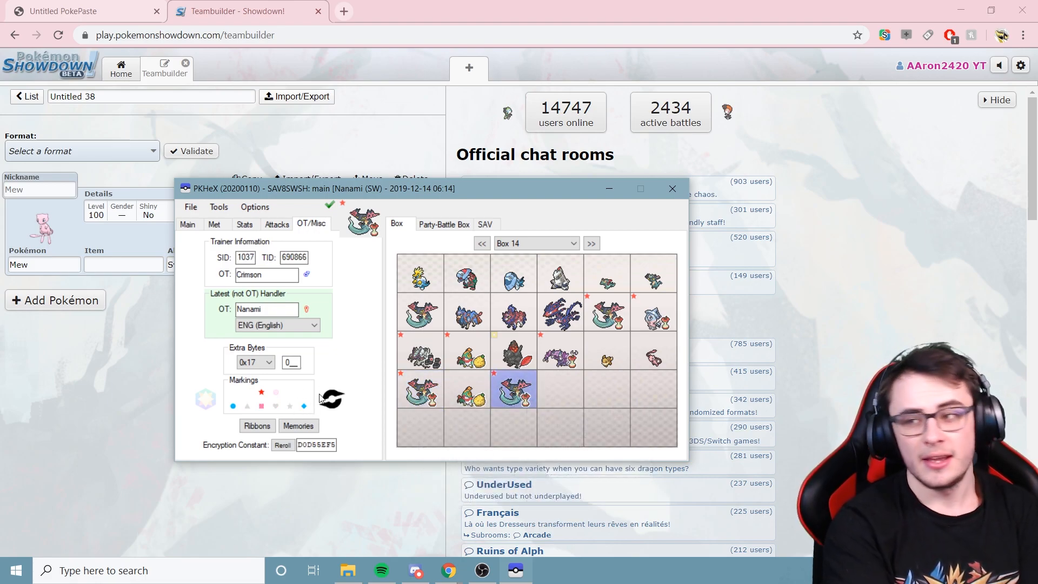
Review the options in the Auto Legality plugin settings and close them without changes.
left_click(219, 207)
left_click(255, 207)
left_click(219, 206)
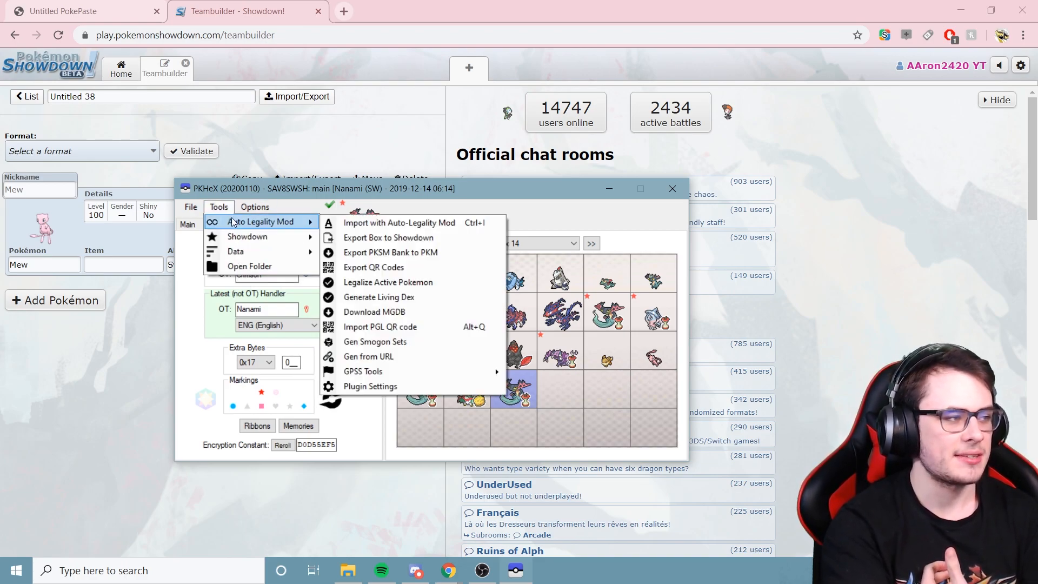
mouse_move(271, 222)
left_click(403, 387)
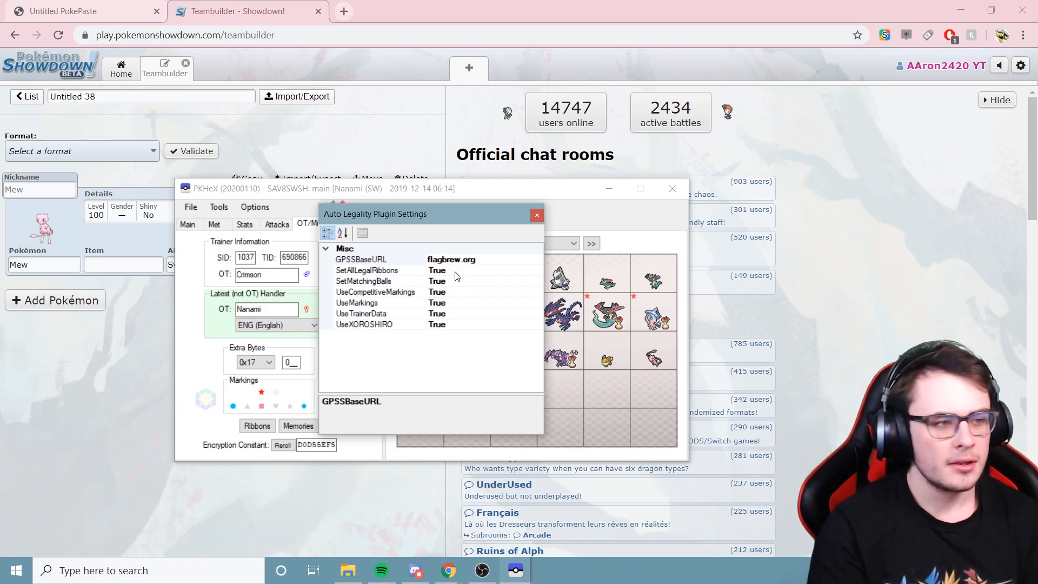
left_click(536, 216)
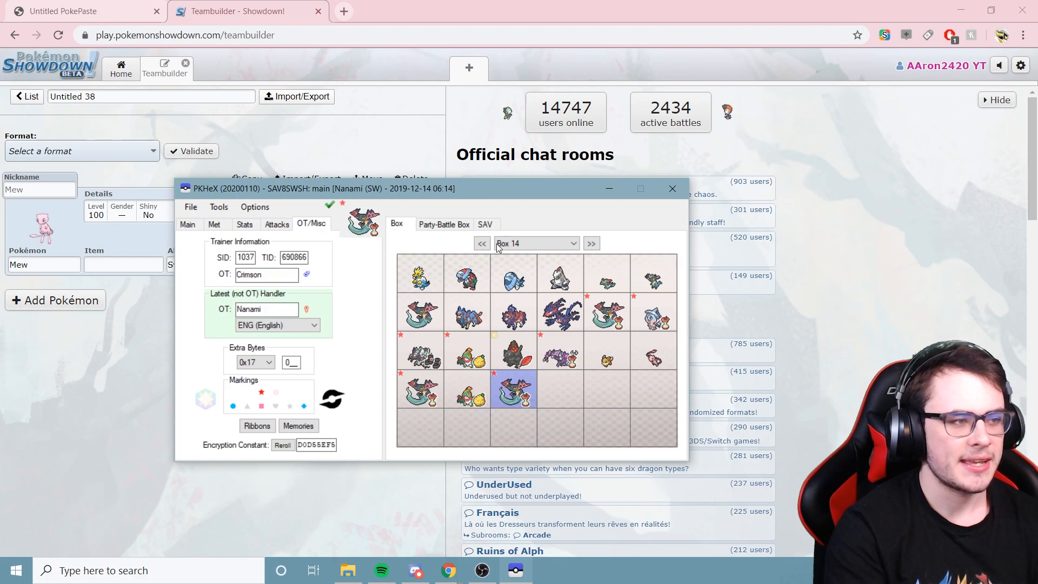
Check Box 4 for the illegal Pokémon and reopen the save file named main.
left_click(497, 245)
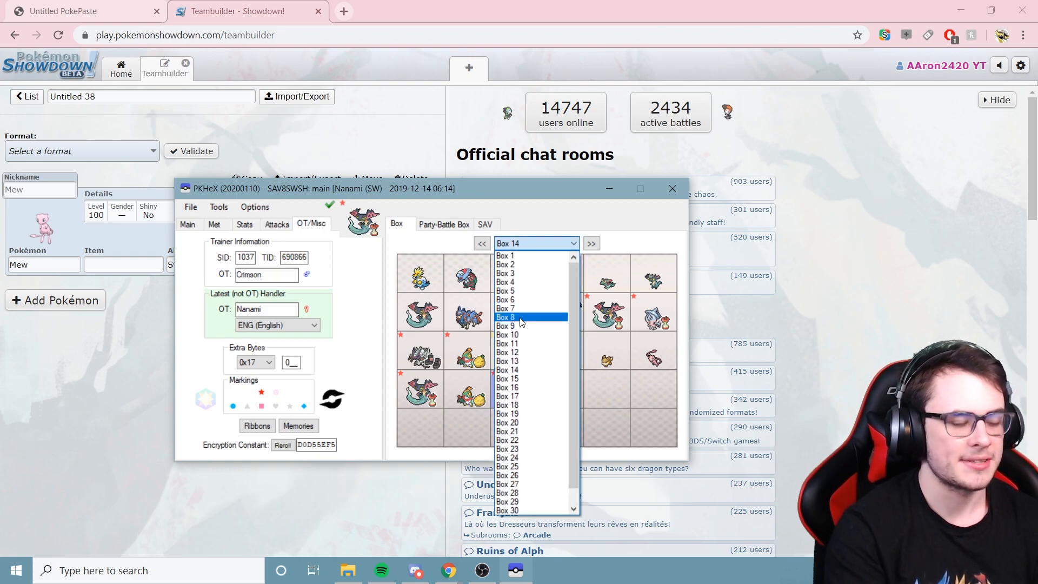
left_click(513, 282)
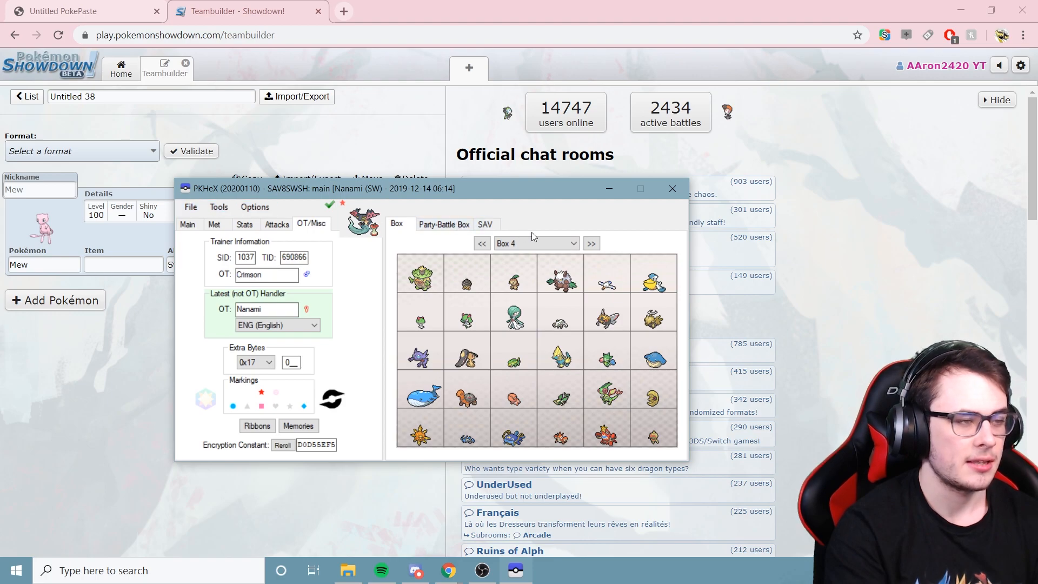
left_click(219, 207)
left_click(191, 208)
left_click(201, 222)
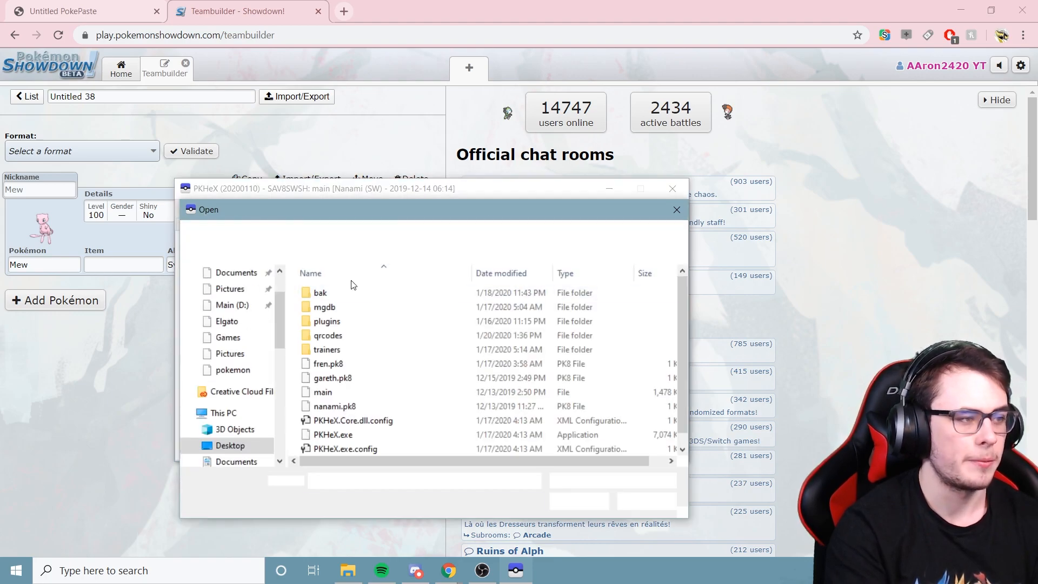
double_click(323, 392)
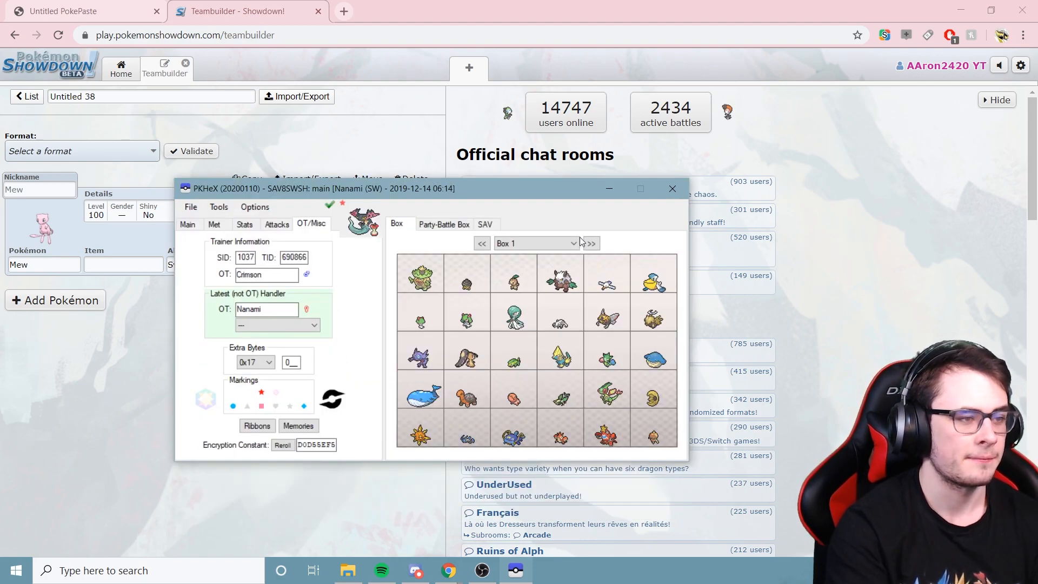
Load the Charizard from Box 4's second slot, check its stats and legalize it with Auto Legality Mod.
left_click(591, 244)
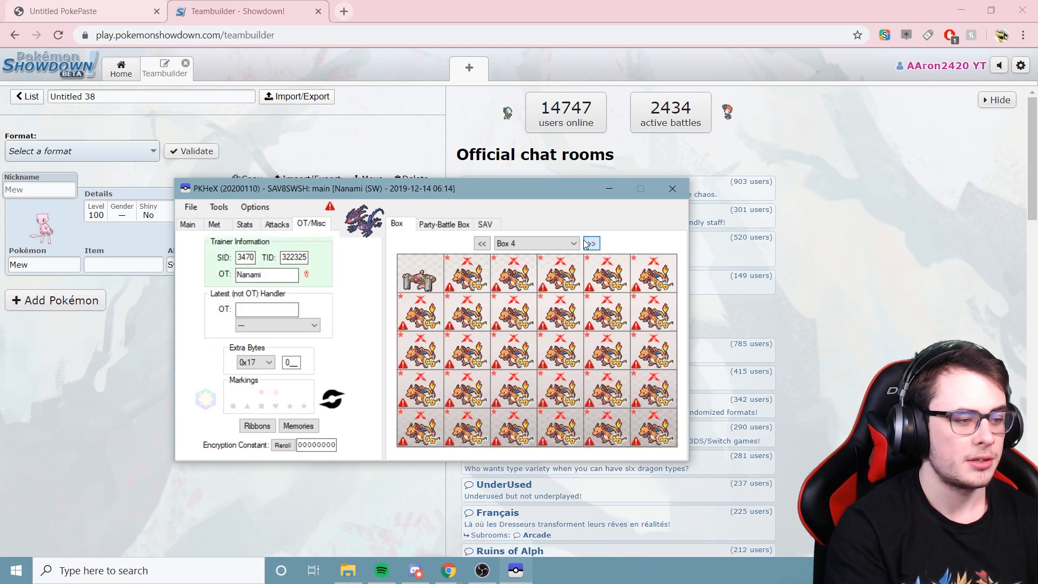
right_click(459, 280)
left_click(458, 280)
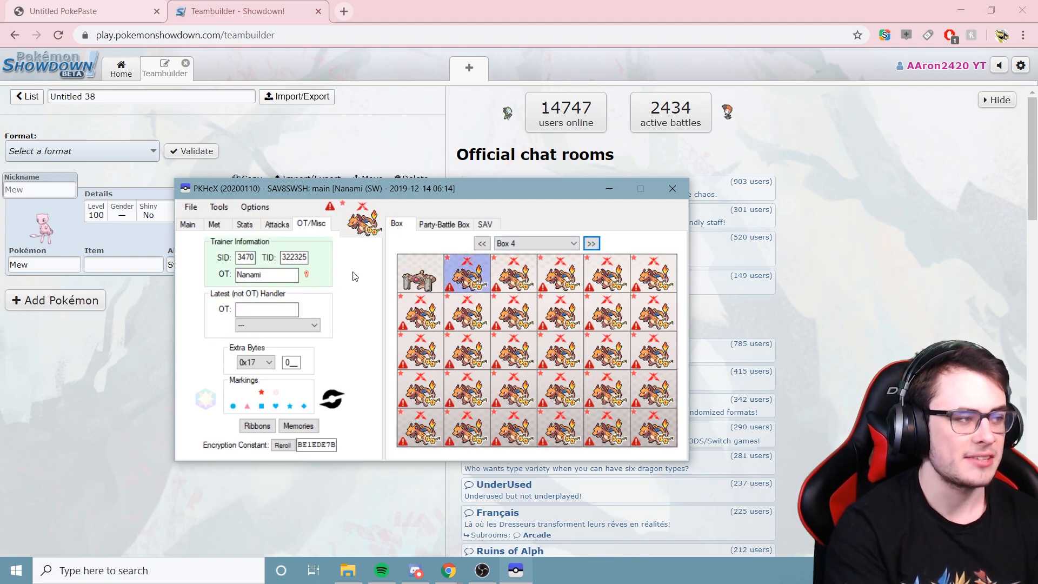
left_click(242, 224)
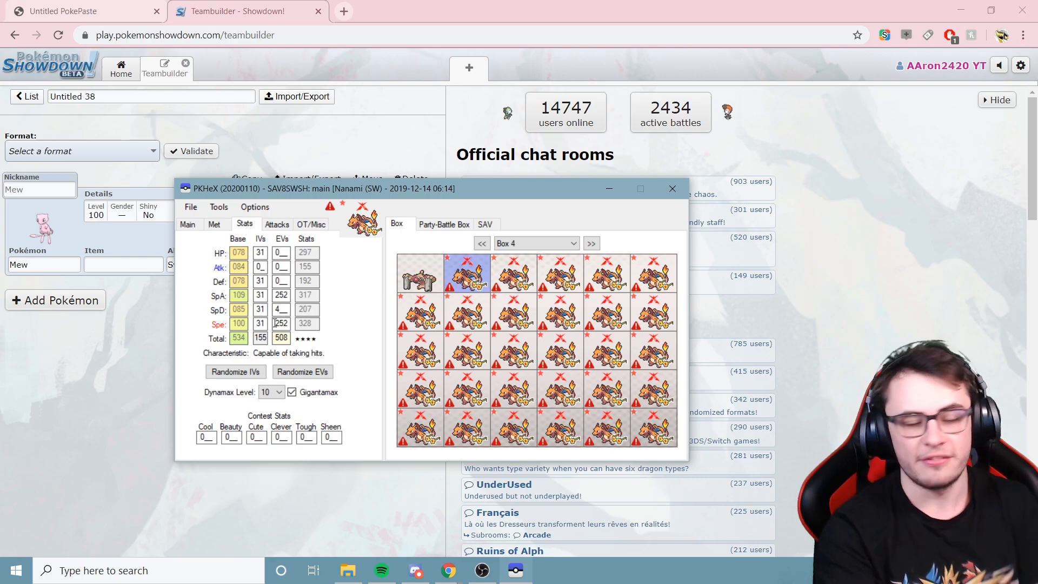
left_click(221, 208)
mouse_move(260, 222)
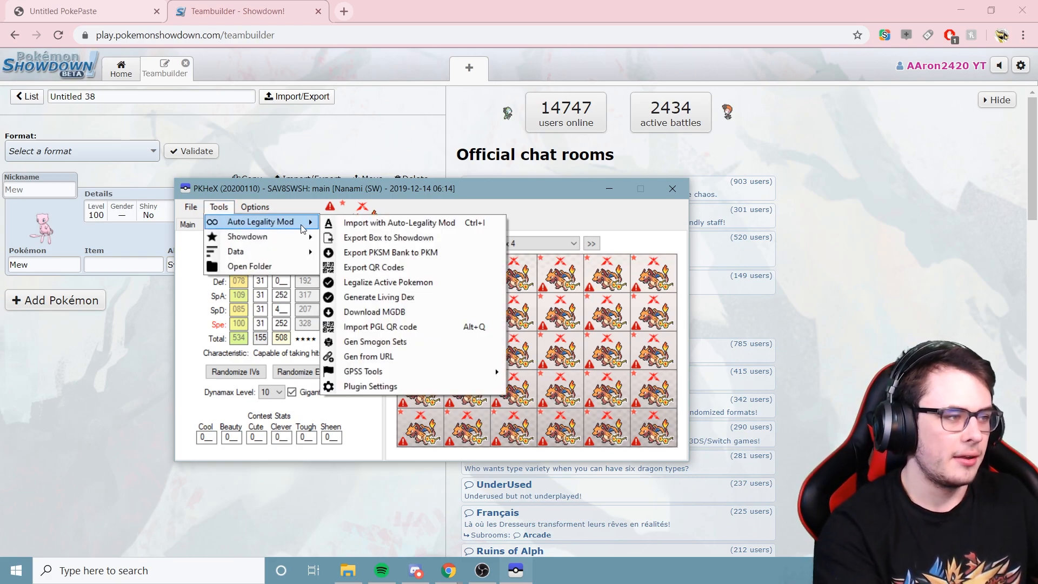
left_click(378, 285)
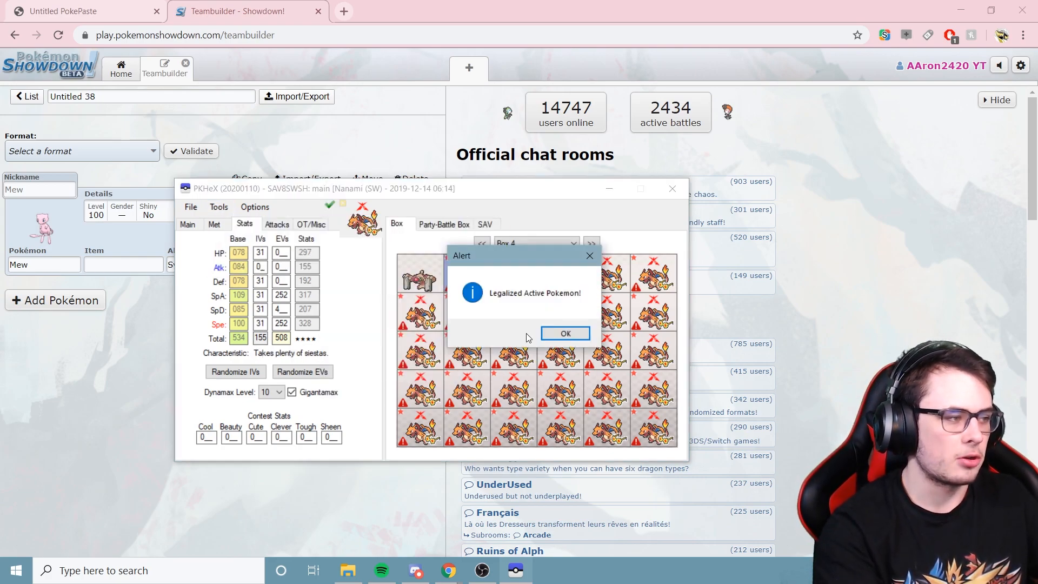
left_click(565, 334)
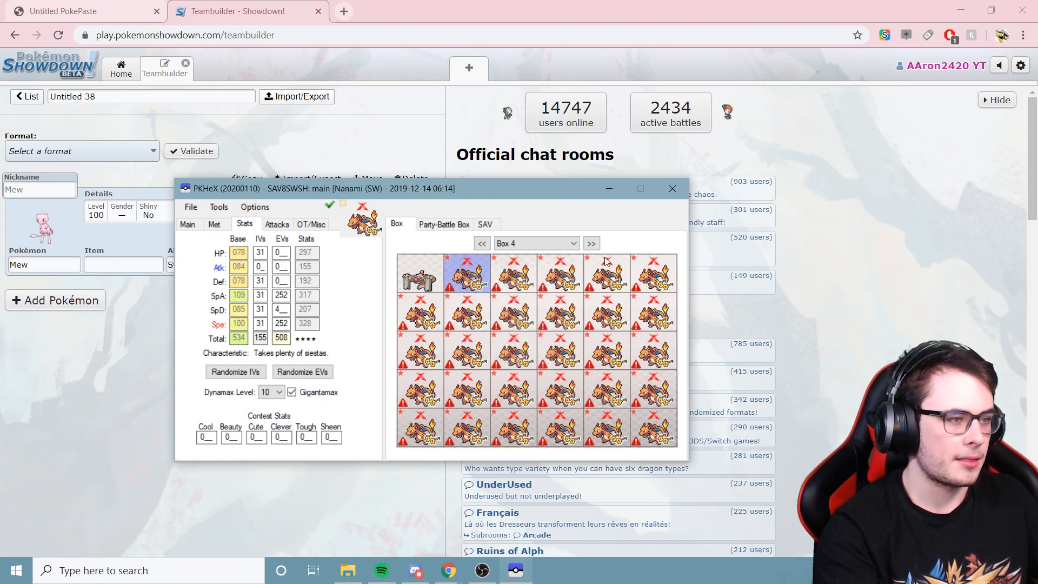
Export the legalized Charizard's Showdown set to the clipboard.
left_click(219, 207)
mouse_move(278, 238)
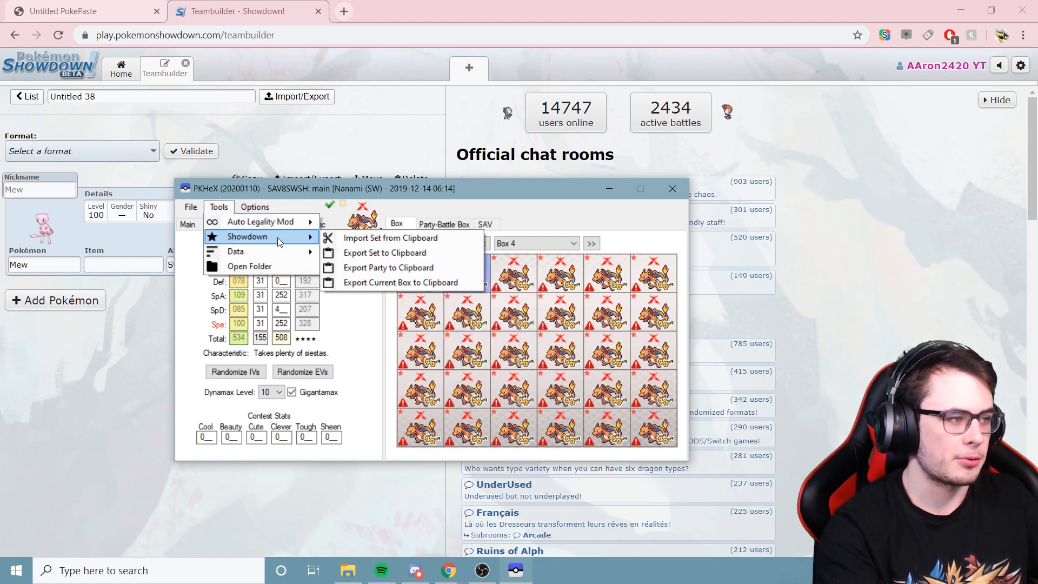
left_click(349, 254)
left_click(586, 375)
Import the copied Charizard set with Auto-Legality Mod and store it in the first slot of Box 17.
left_click(534, 243)
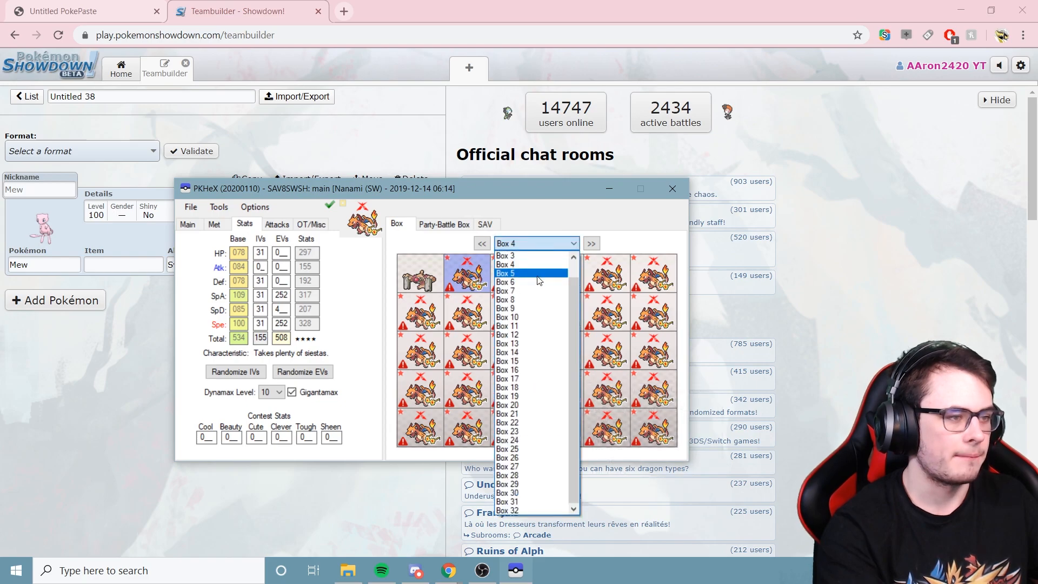
left_click(527, 387)
left_click(219, 207)
mouse_move(254, 221)
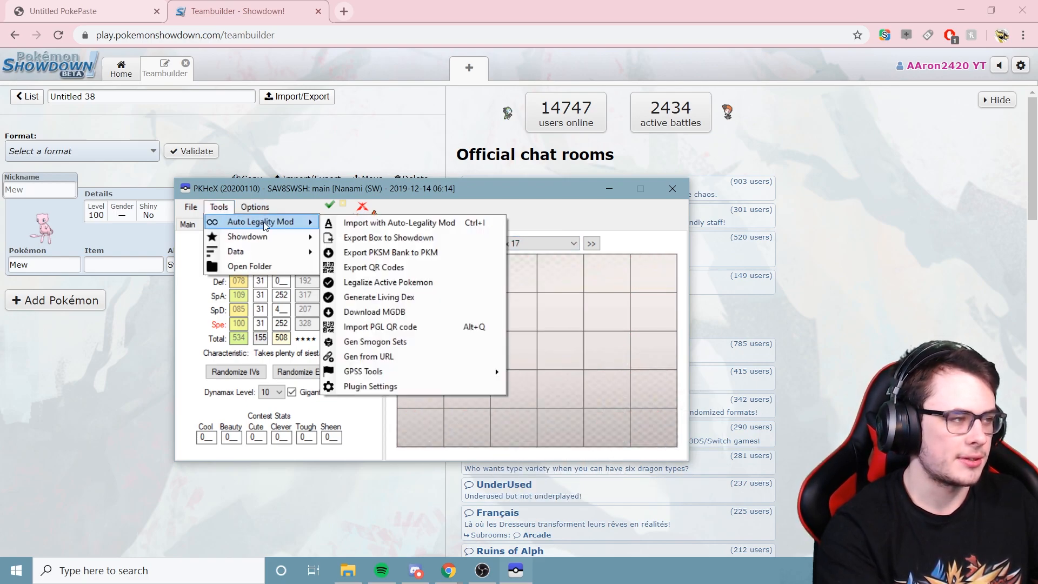
left_click(339, 221)
left_click(535, 379)
right_click(406, 280)
left_click(418, 286)
Export all the Charizards in Box 5 to Showdown format.
left_click(482, 243)
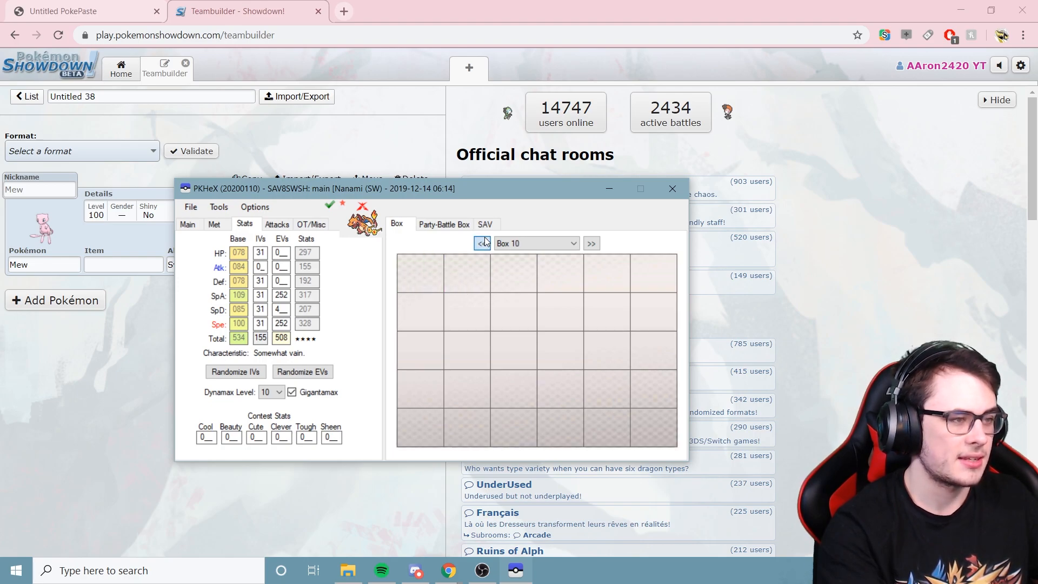
left_click(482, 243)
left_click(482, 243)
left_click(482, 243)
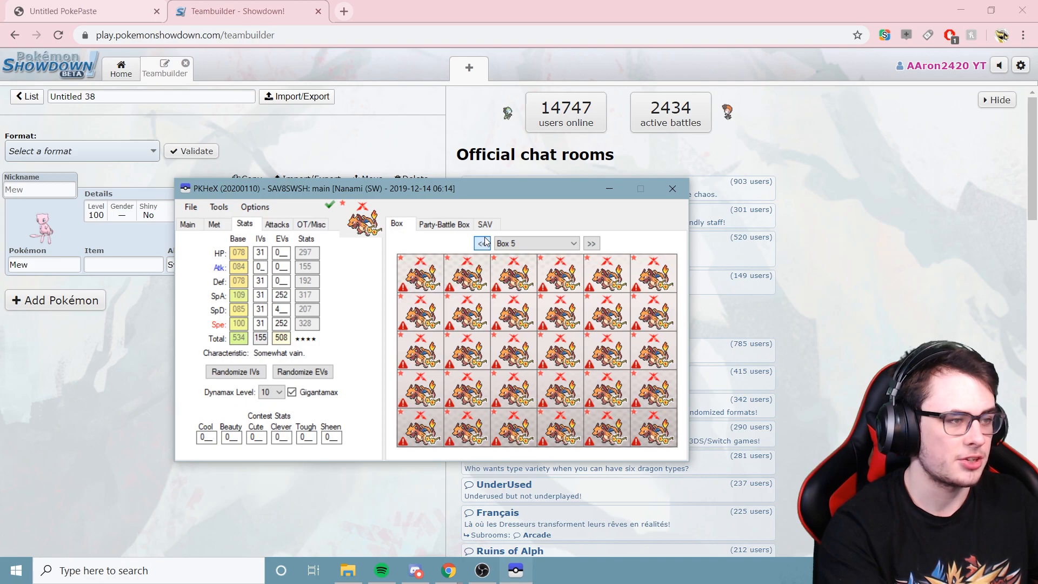
left_click(466, 275)
left_click(217, 209)
mouse_move(259, 222)
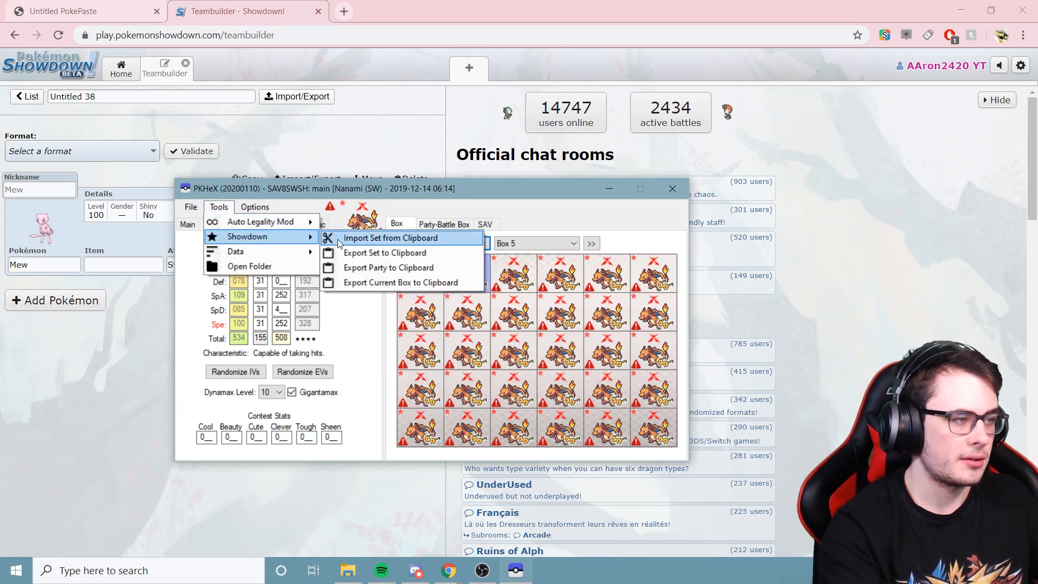
mouse_move(311, 223)
left_click(378, 235)
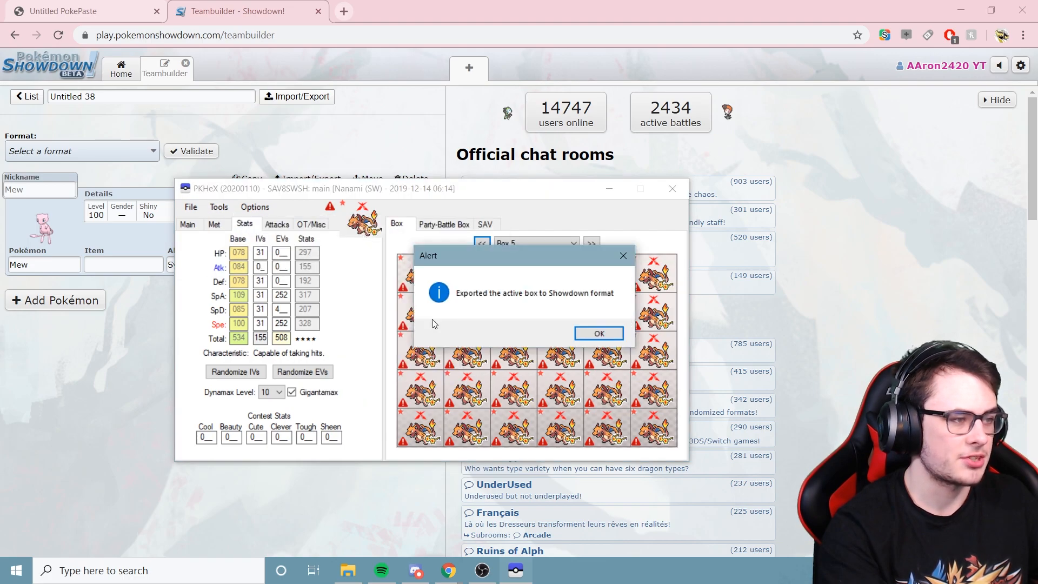
left_click(598, 333)
Import the exported box of Charizard sets into the empty Box 11 with Auto-Legality Mod.
left_click(530, 242)
left_click(535, 325)
left_click(219, 207)
mouse_move(229, 223)
left_click(390, 223)
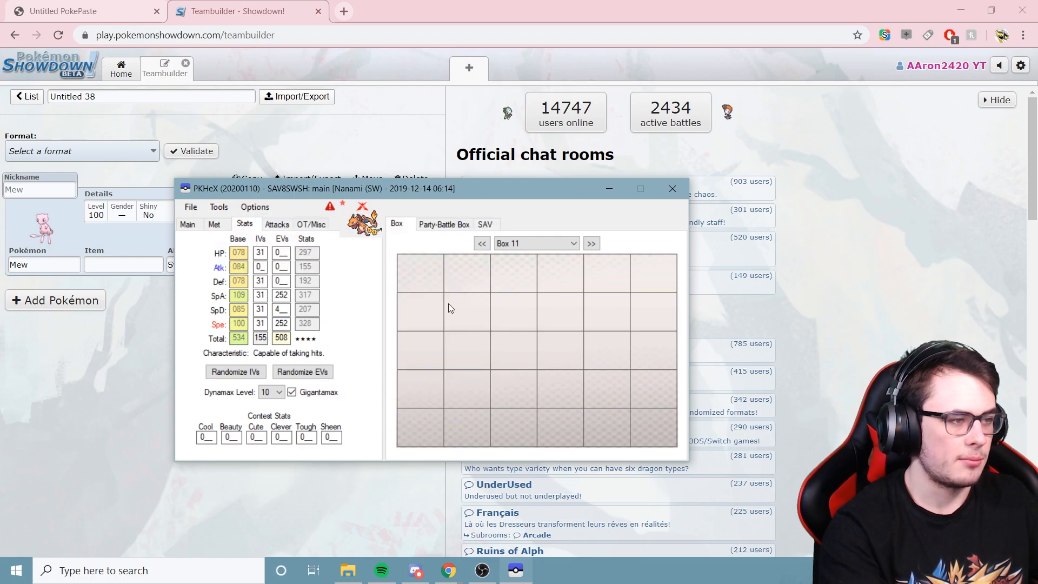
View several of the imported Charizards in Box 11 to check their legality.
right_click(424, 279)
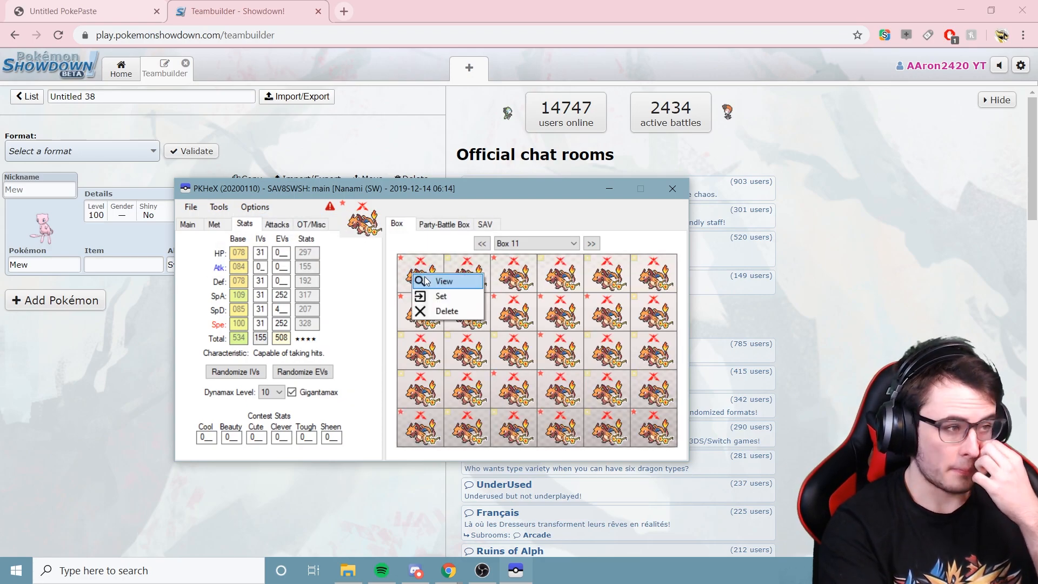
left_click(431, 281)
right_click(464, 277)
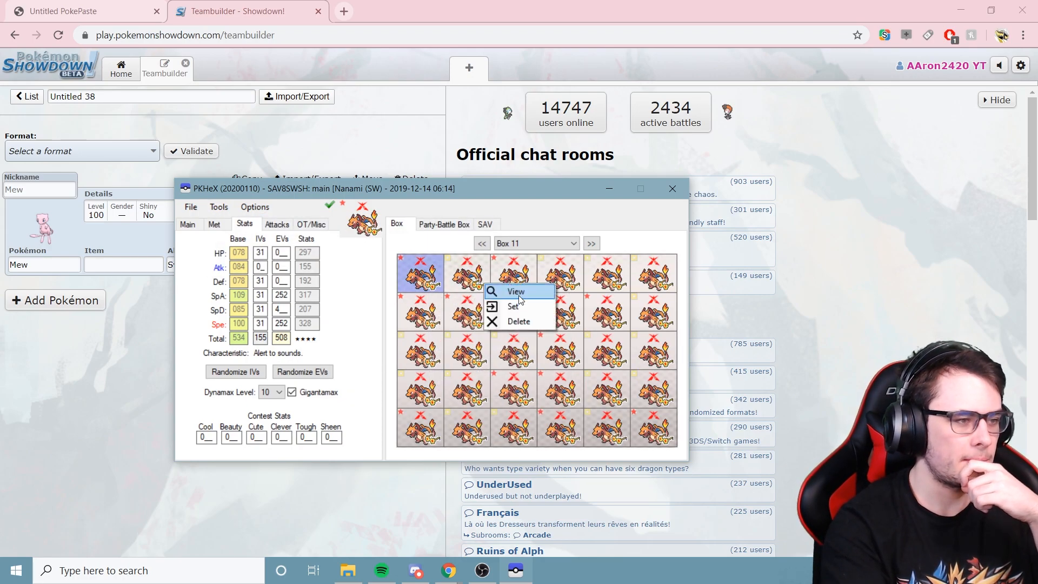
left_click(471, 282)
right_click(520, 278)
left_click(528, 283)
right_click(557, 319)
left_click(566, 326)
Switch to the Showdown teambuilder and copy the Coalossal-Gmax set export from the team Untitled 37.
left_click(83, 320)
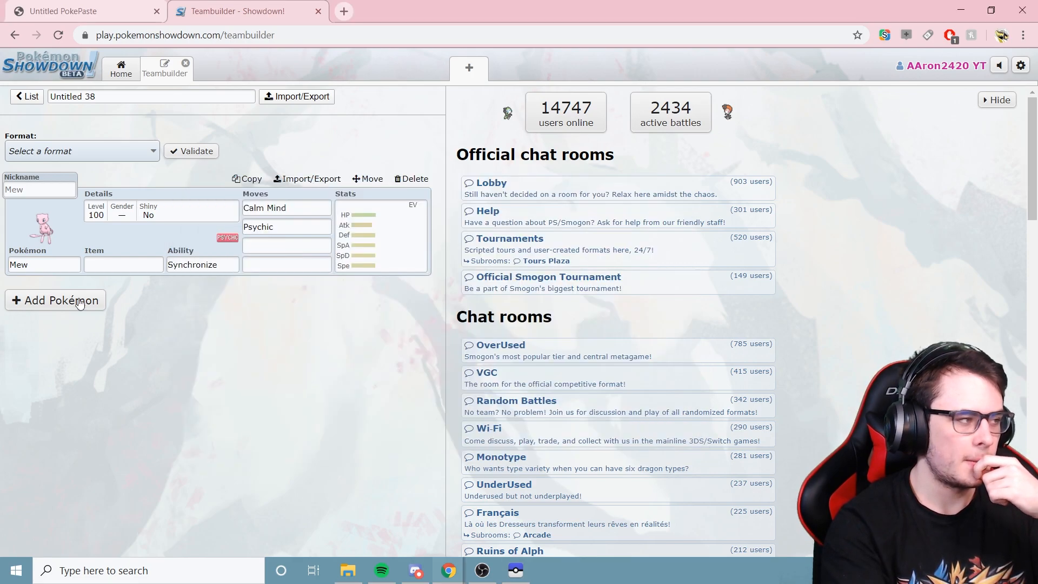
left_click(25, 96)
scroll(262, 240, "up", 10)
scroll(262, 240, "up", 10)
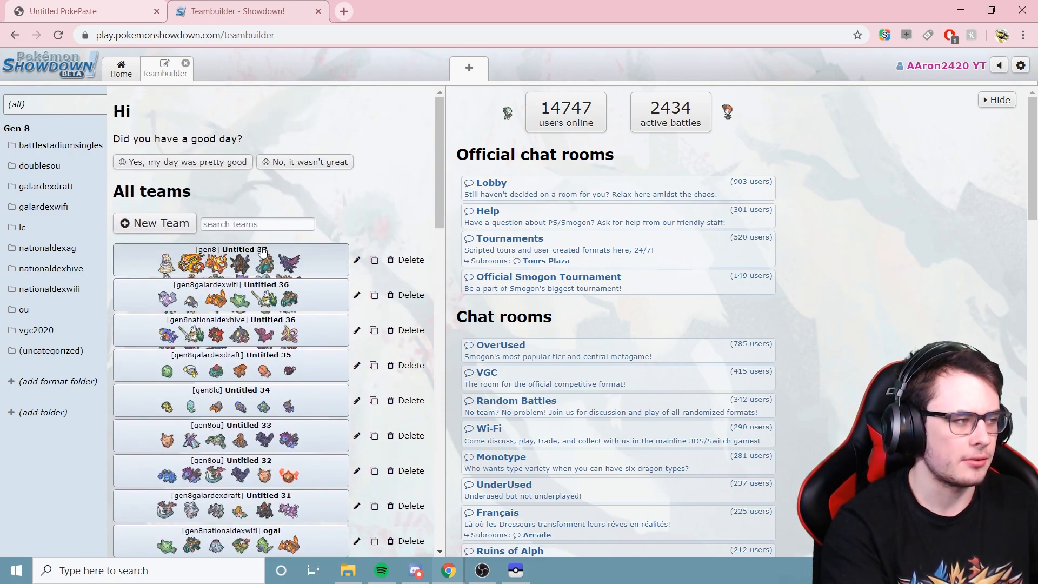
left_click(261, 247)
scroll(298, 270, "down", 6)
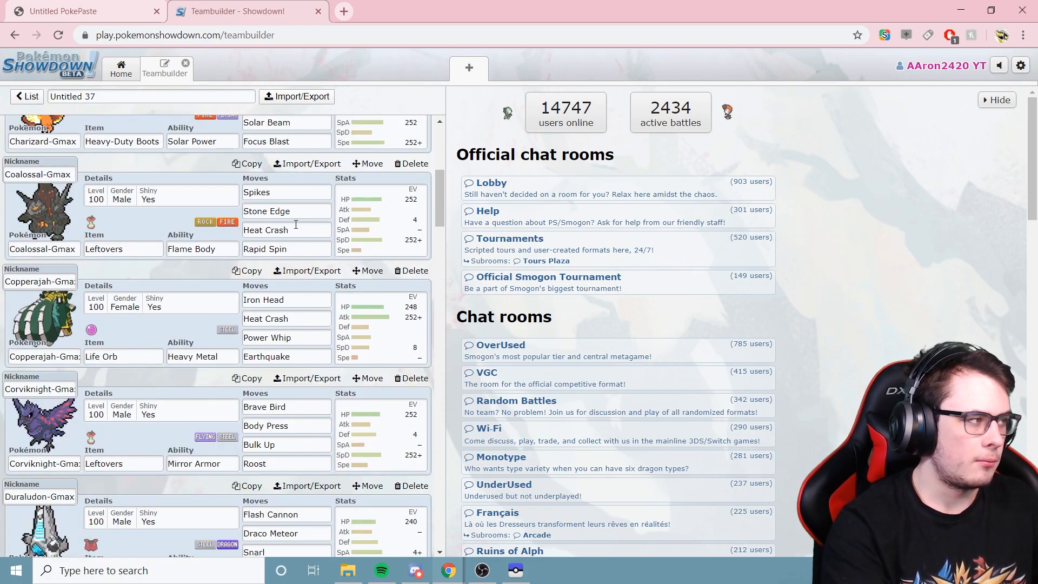
left_click(299, 165)
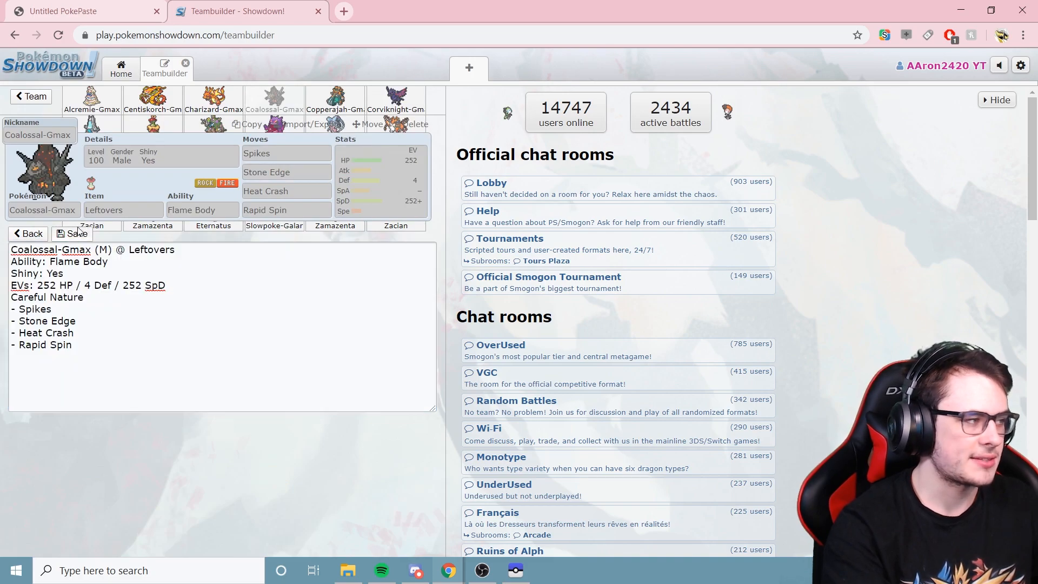
left_click(81, 234)
Return to PKHeX, go to the empty Box 12 and import the copied Coalossal-Gmax set with Auto-Legality Mod.
left_click(516, 570)
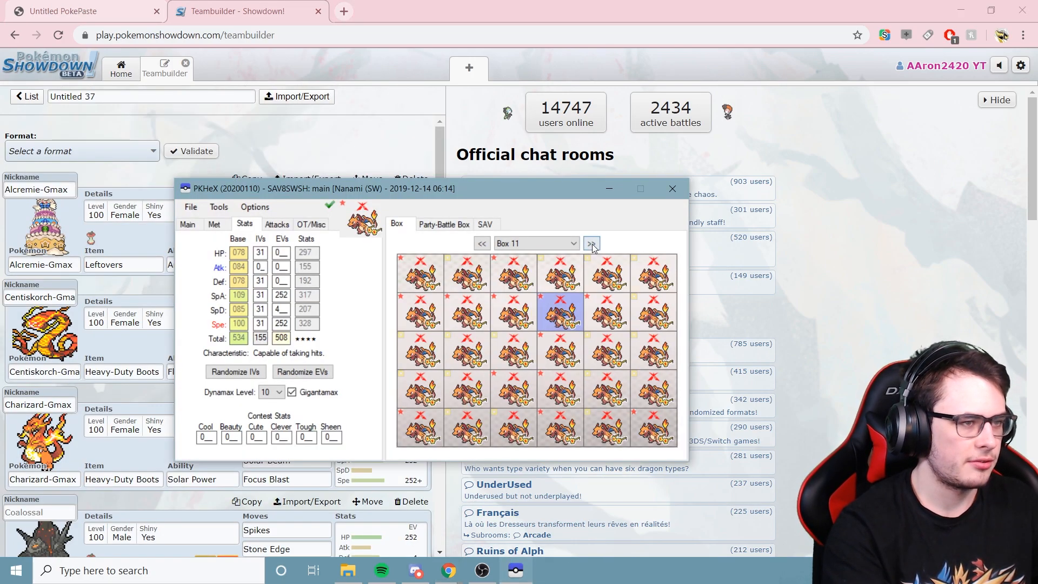
left_click(591, 243)
left_click(219, 206)
mouse_move(226, 222)
left_click(352, 223)
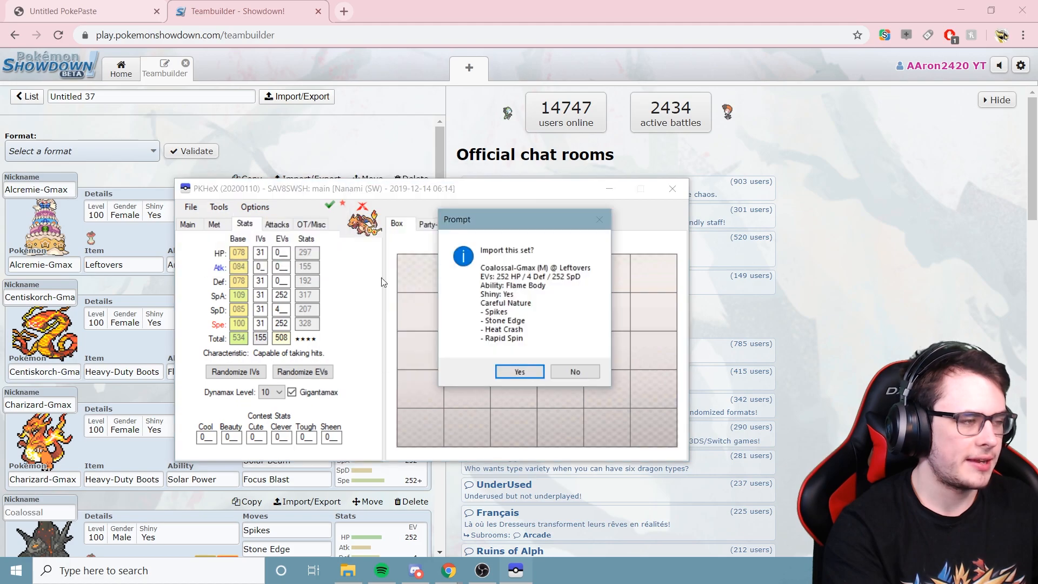
left_click(521, 373)
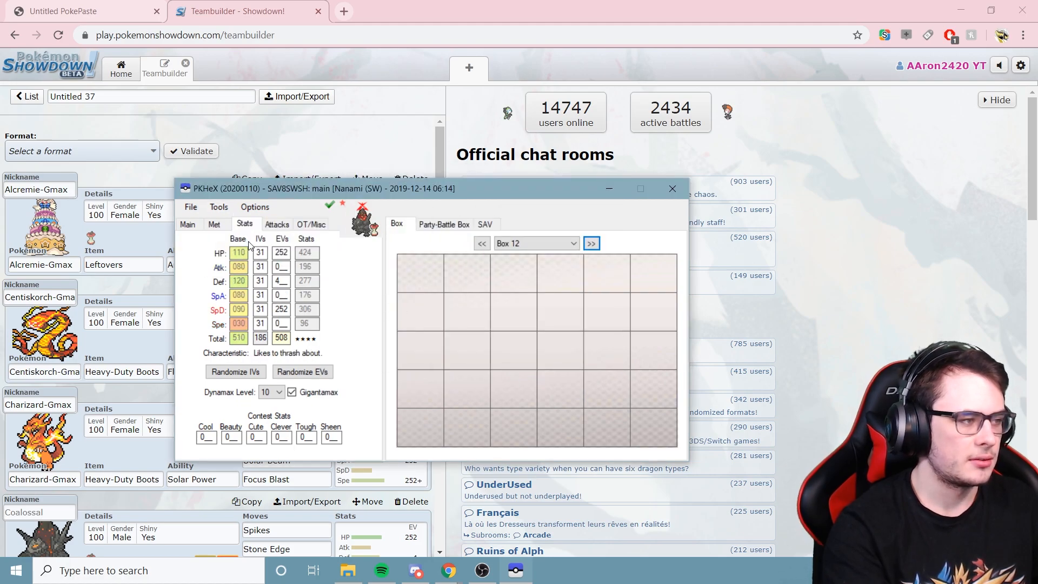
Switch back to Showdown and copy the Hatterene-Gmax set export from the team Untitled 37.
left_click(245, 140)
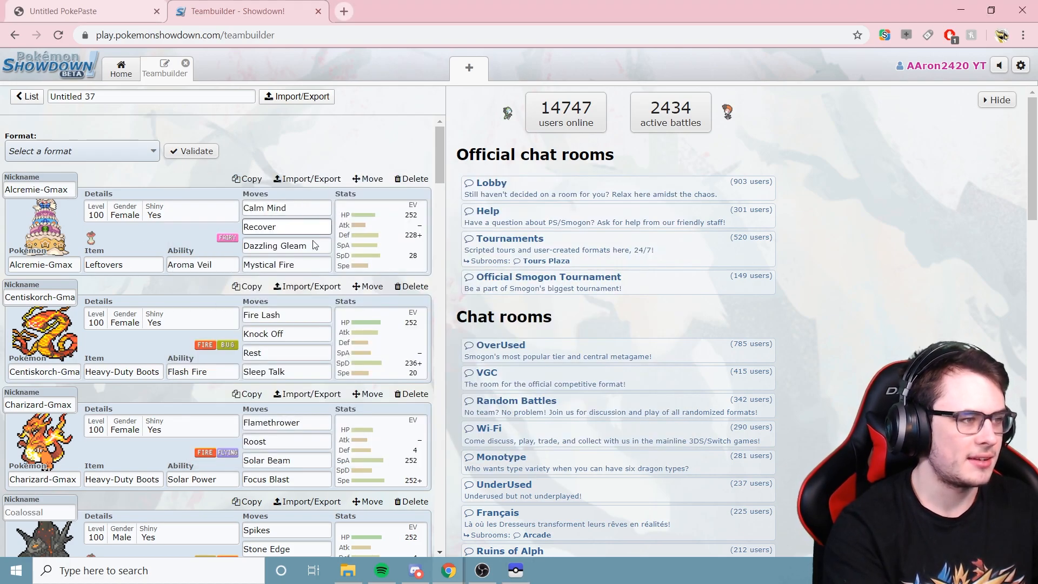
scroll(309, 277, "down", 15)
scroll(310, 278, "down", 5)
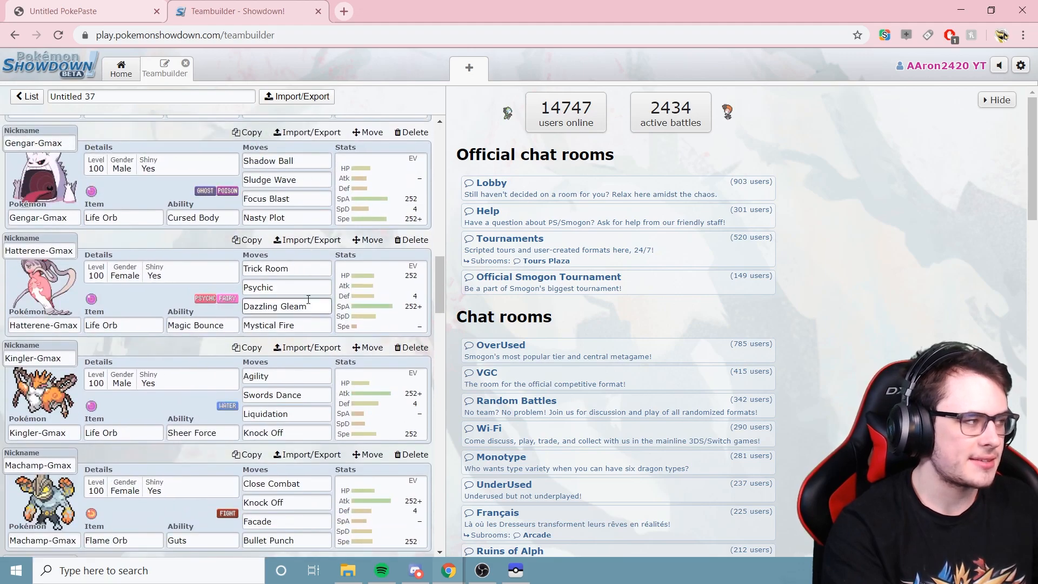
left_click(306, 239)
left_click(73, 234)
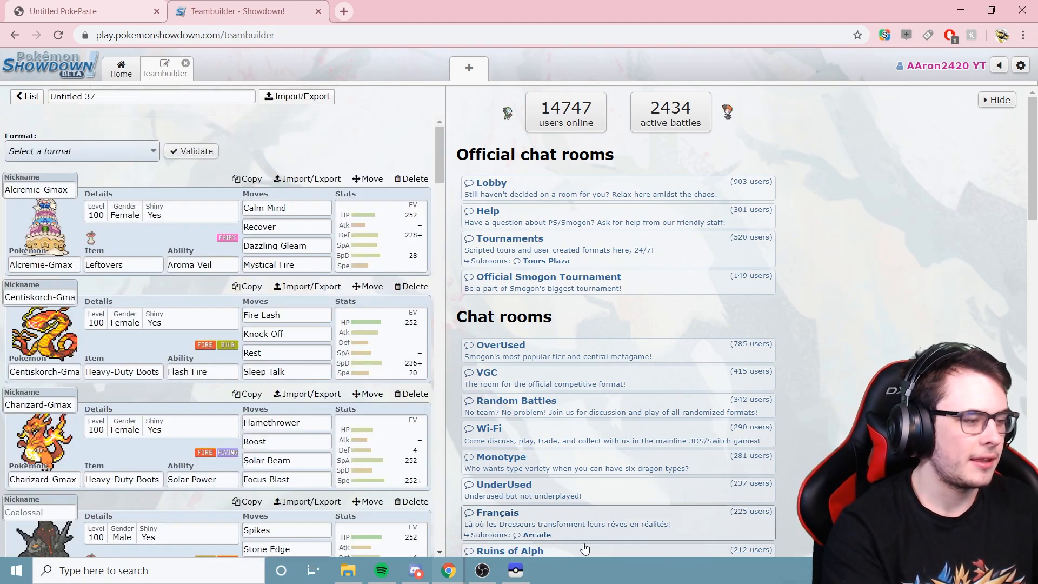
Return to PKHeX and import the copied Hatterene-Gmax set with Auto-Legality Mod.
key("alt+Tab")
left_click(219, 207)
mouse_move(260, 222)
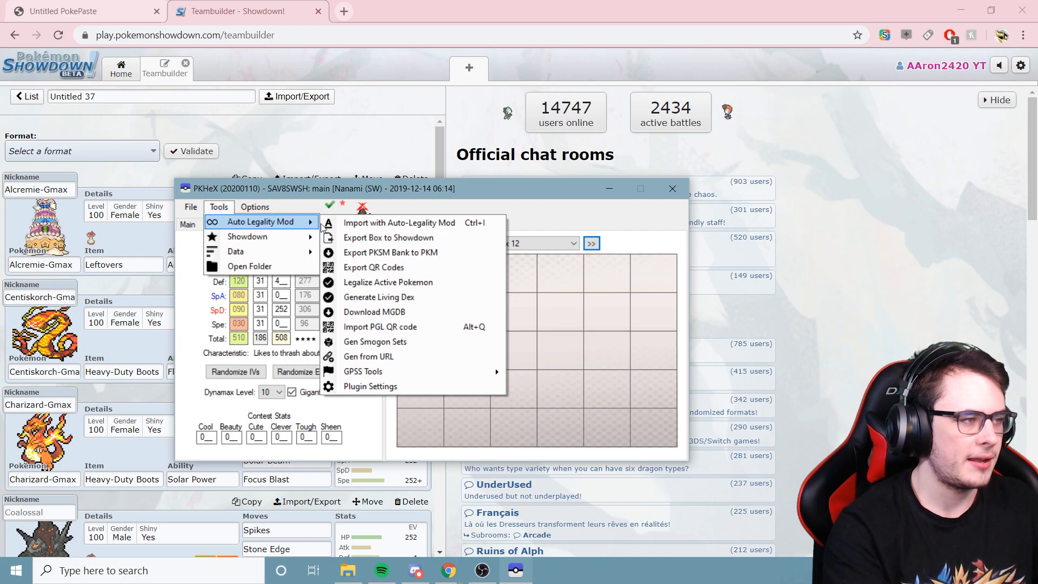
left_click(357, 221)
left_click(517, 375)
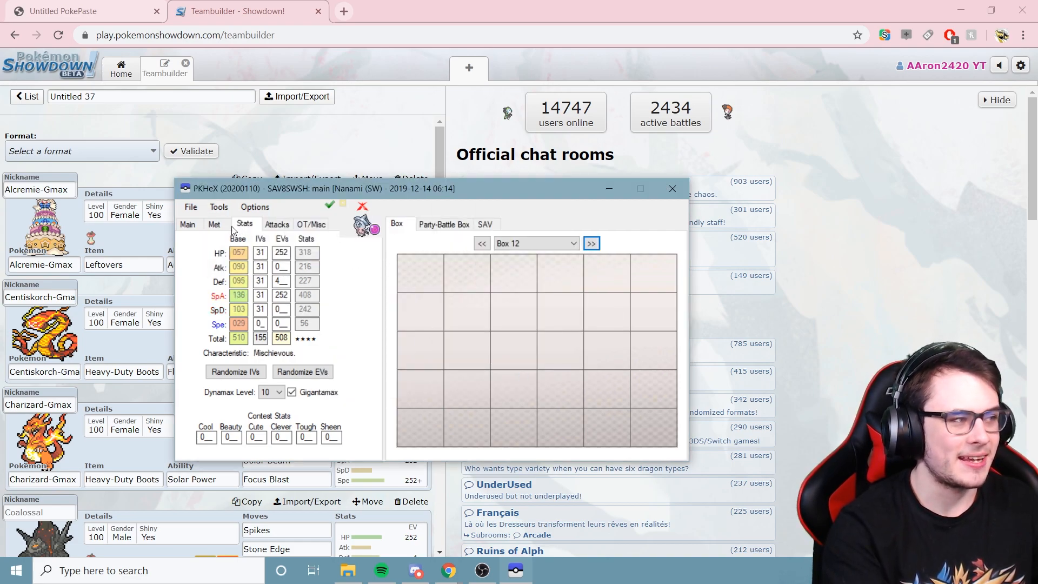
Open the save file main from the swsh folder inside the Checkpoint saves on the SD (E:) drive.
left_click(191, 207)
left_click(209, 221)
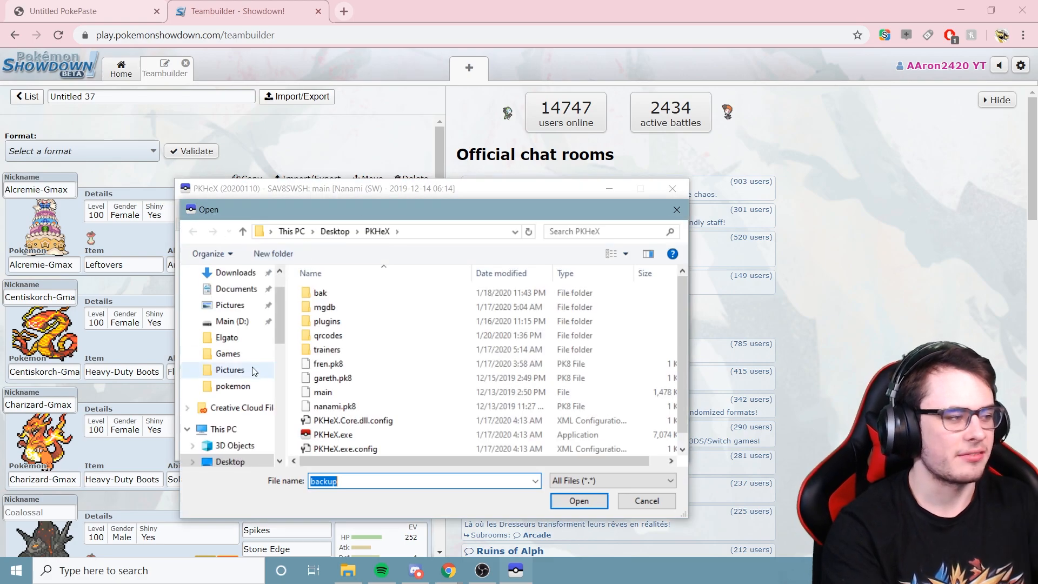
scroll(252, 372, "down", 4)
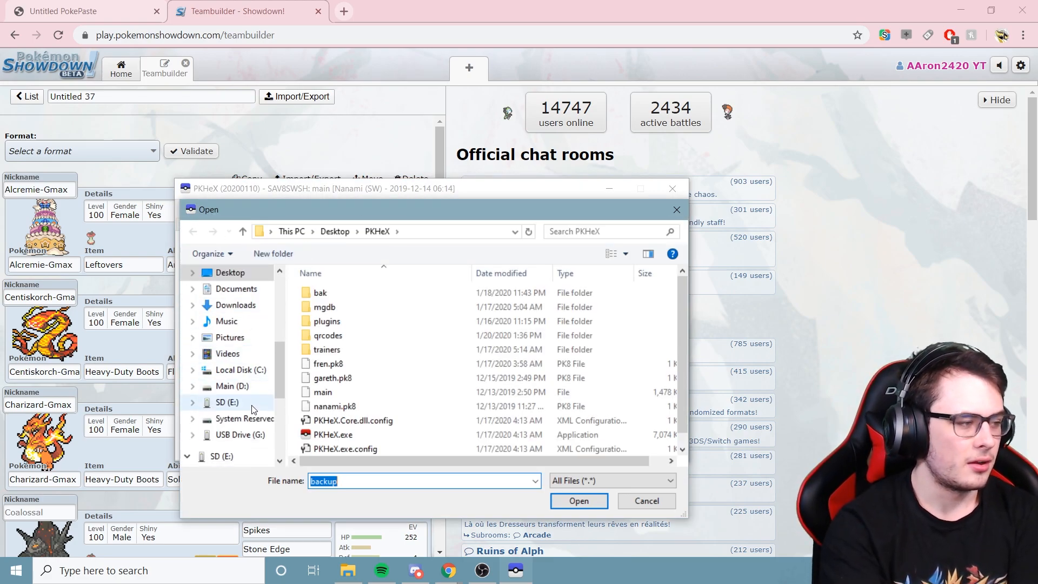
left_click(252, 408)
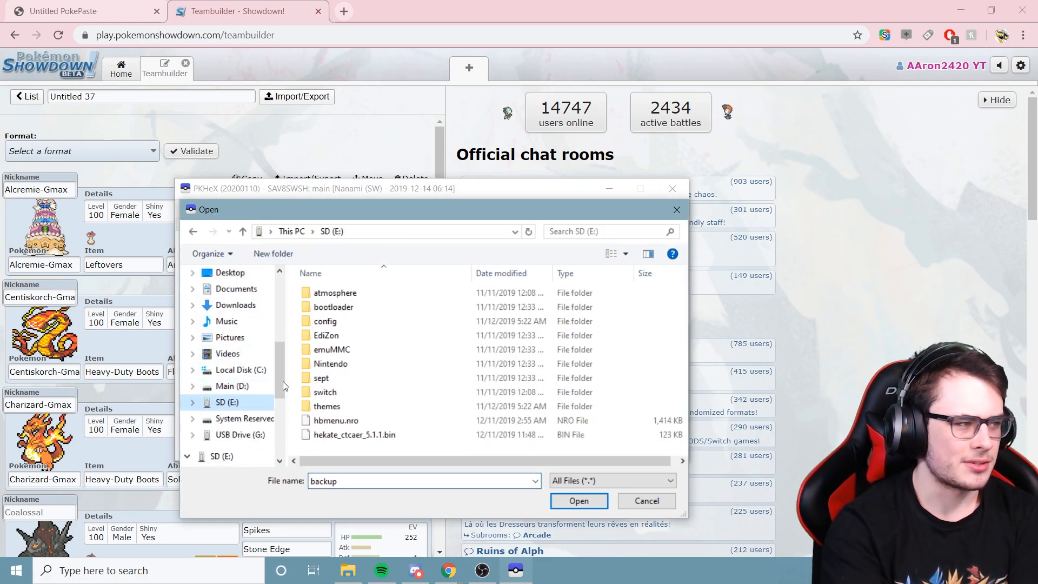
double_click(342, 396)
double_click(333, 308)
left_click(365, 235)
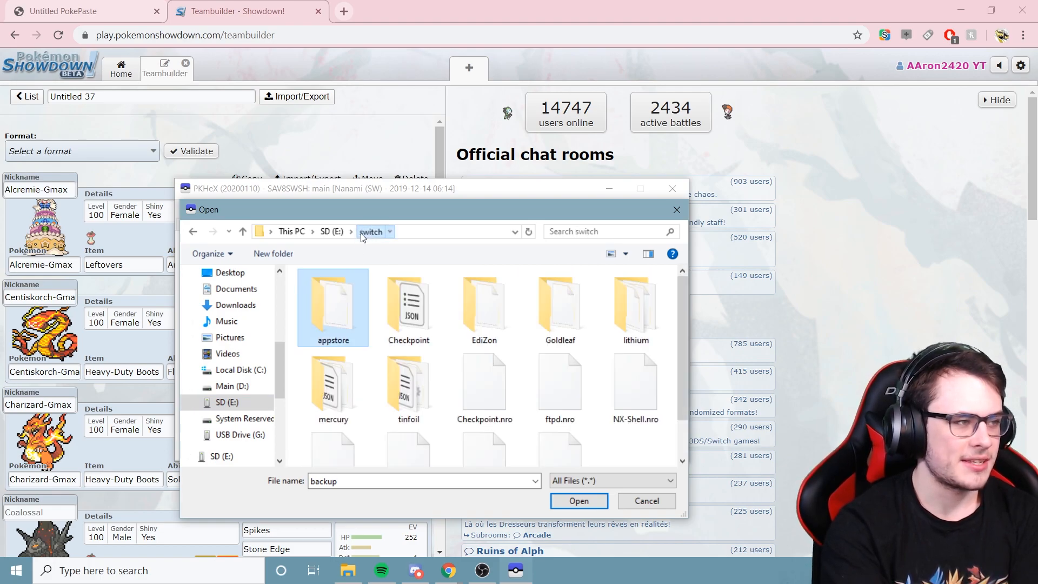
double_click(413, 305)
double_click(351, 309)
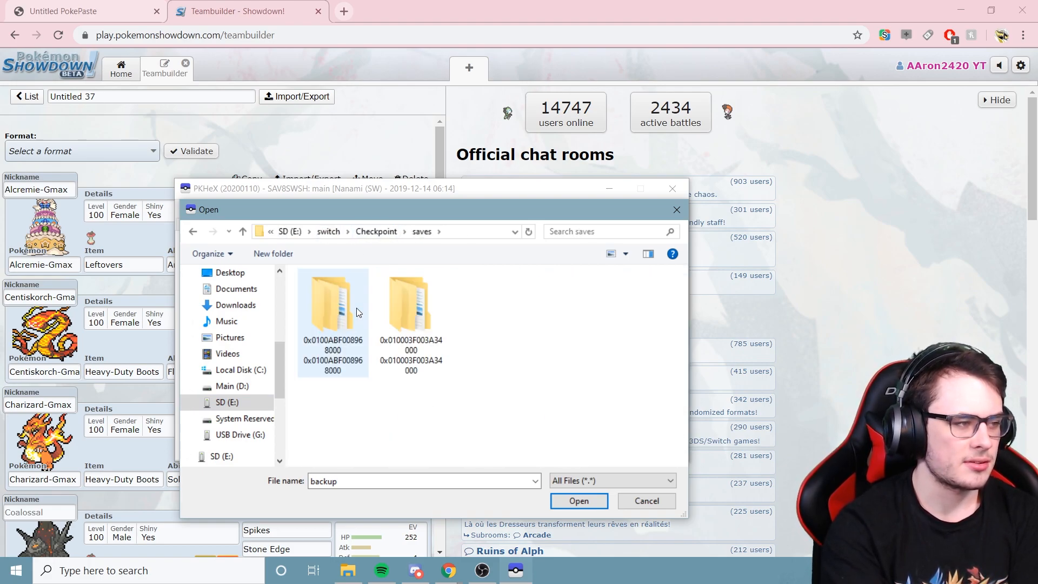
double_click(350, 309)
double_click(349, 308)
left_click(393, 312)
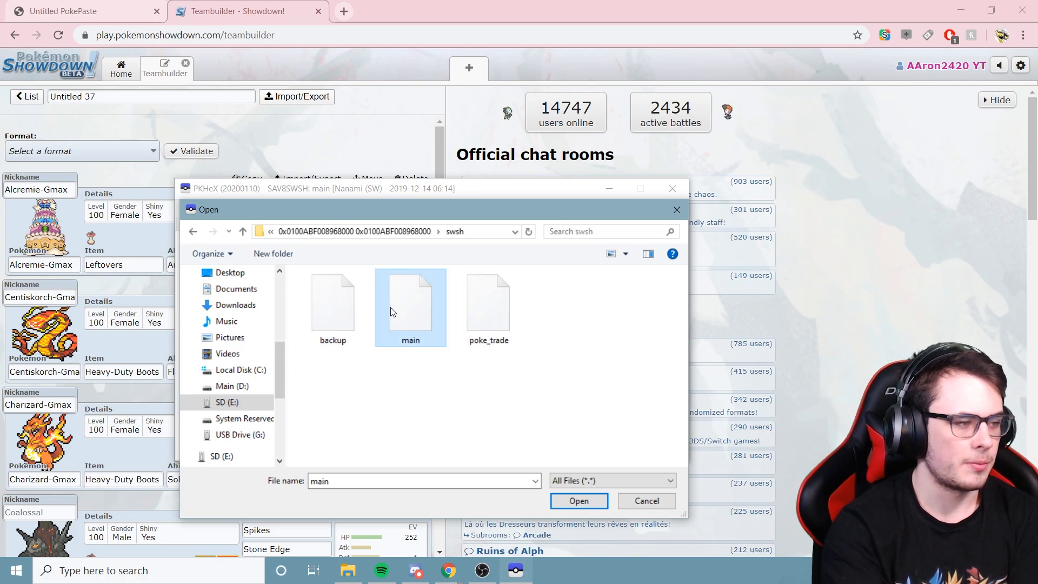
double_click(393, 312)
Look through the boxes of the opened save from Box 11 back to Box 9 and forward to Box 13.
left_click(547, 249)
left_click(540, 346)
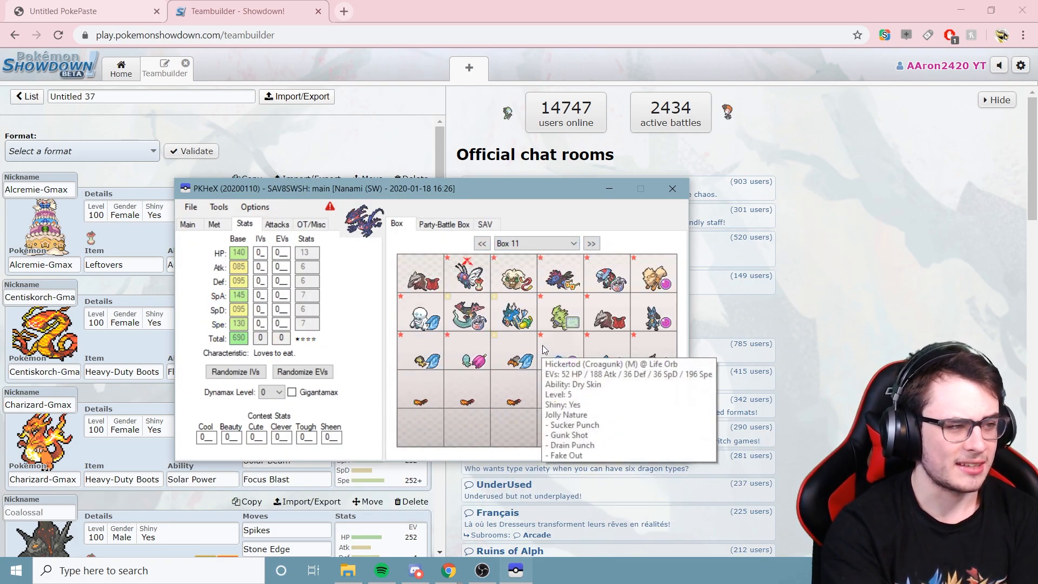
left_click(477, 244)
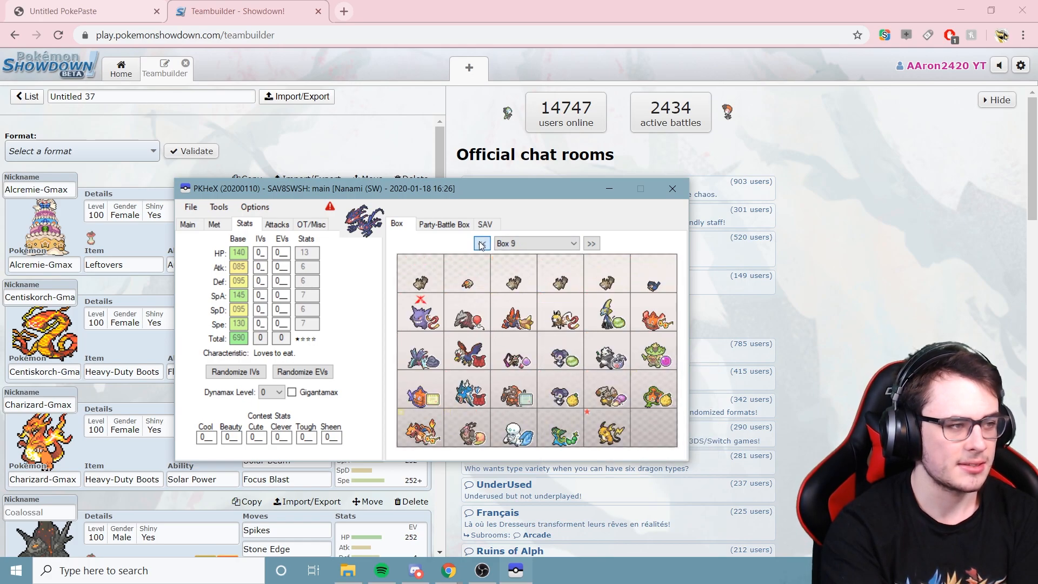
right_click(419, 270)
left_click(439, 274)
left_click(482, 244)
left_click(591, 244)
left_click(591, 244)
left_click(592, 244)
left_click(592, 244)
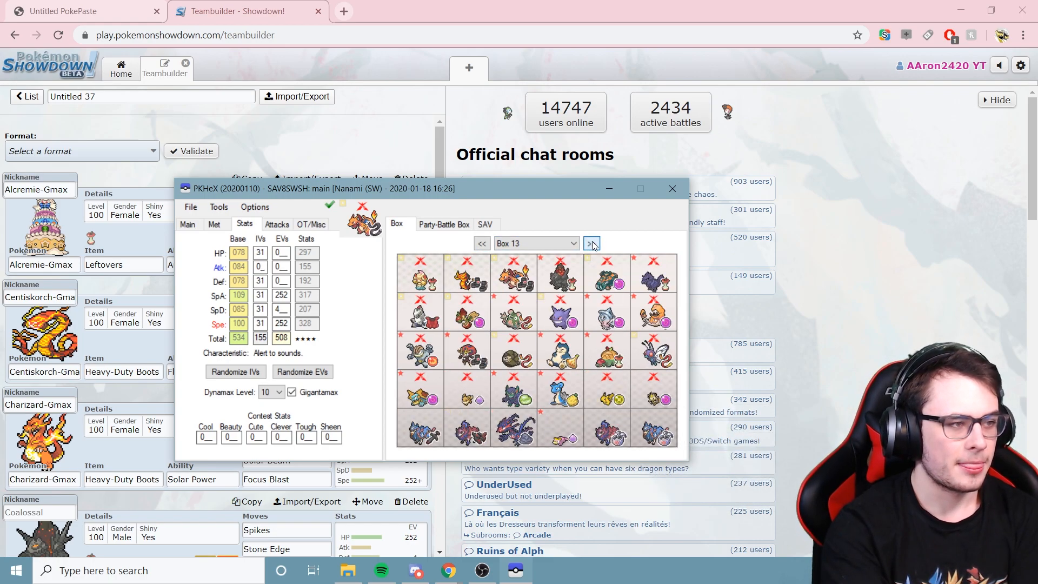
View the Charizard, Coalossal and Copperajah stored in Box 13 to check their stats.
right_click(517, 277)
left_click(543, 281)
right_click(559, 291)
left_click(584, 295)
right_click(589, 288)
left_click(602, 294)
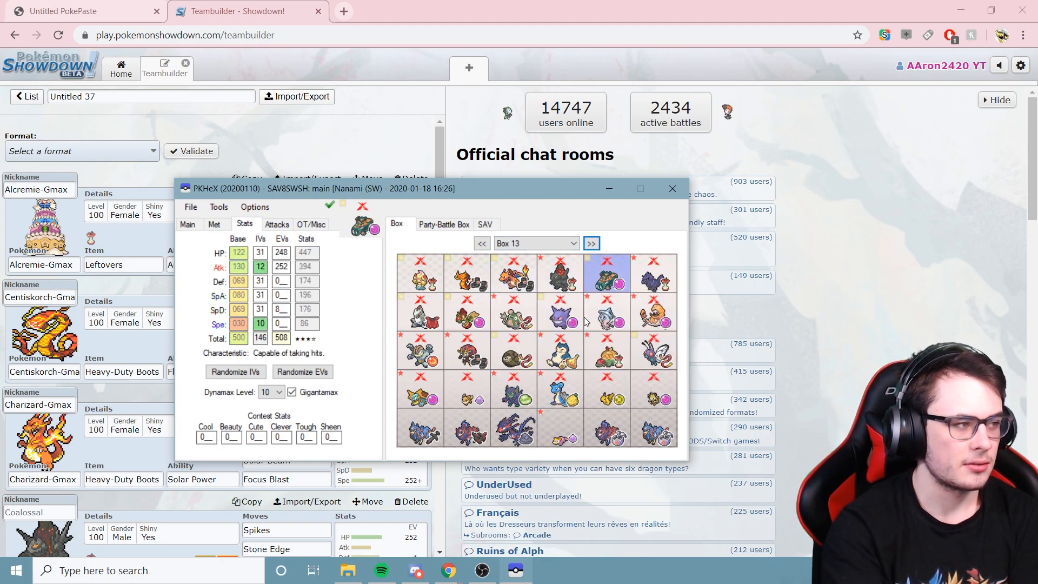
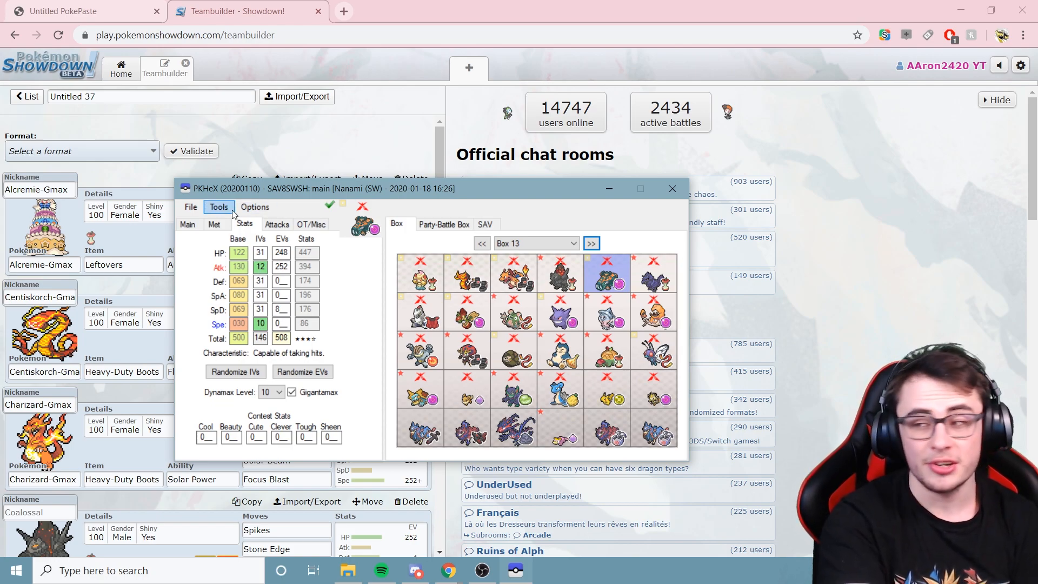
Load the Charizard from Box 13 into the editor and change its ability to Blaze (1).
left_click(496, 281)
left_click(512, 287)
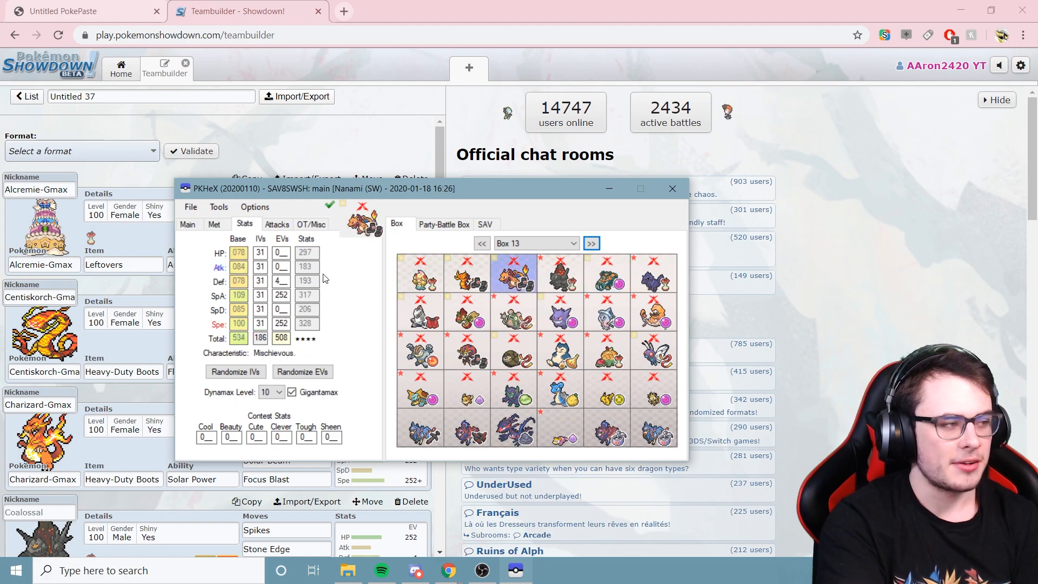
left_click(186, 227)
left_click(329, 353)
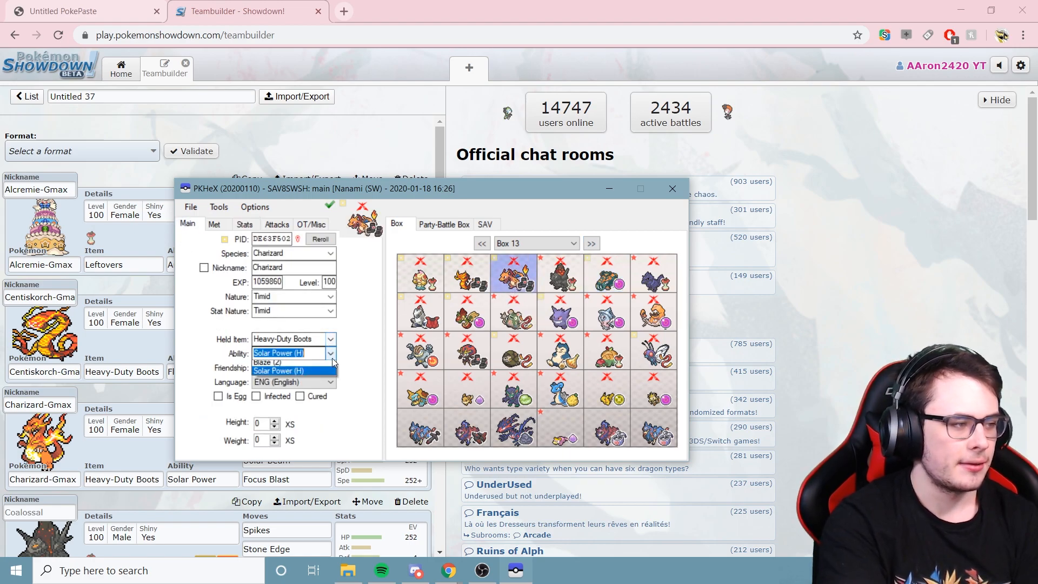
left_click(319, 366)
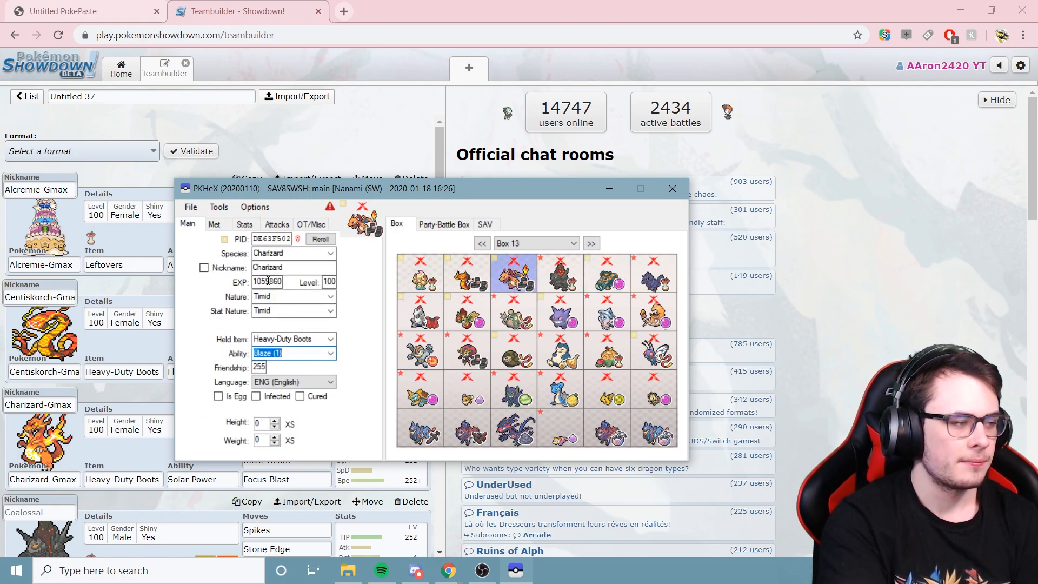
Try to legalize the active Charizard with Auto Legality Mod, checking its moves between attempts.
left_click(216, 209)
mouse_move(244, 224)
left_click(374, 283)
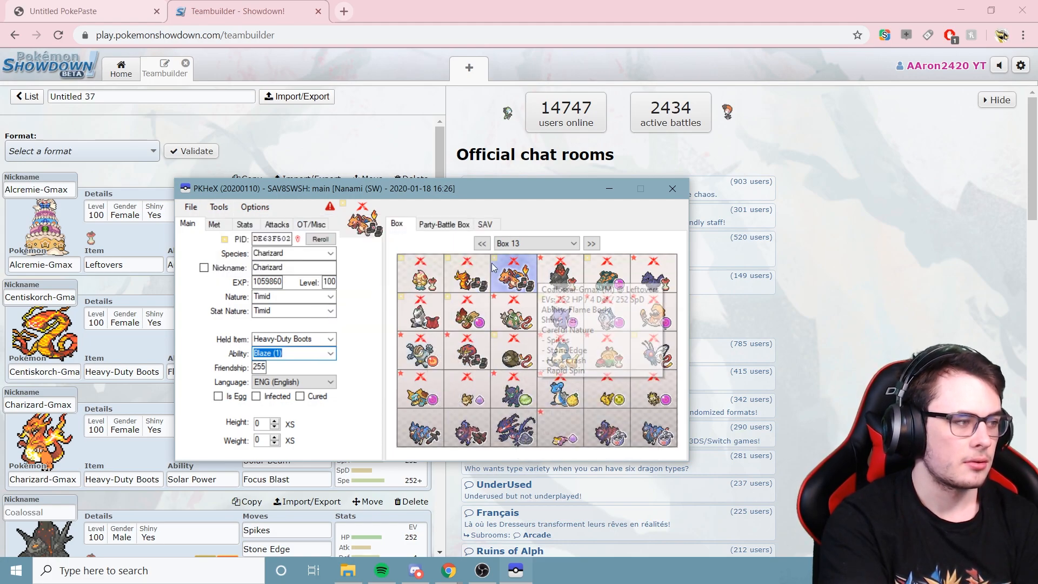
left_click(276, 227)
left_click(228, 205)
mouse_move(241, 221)
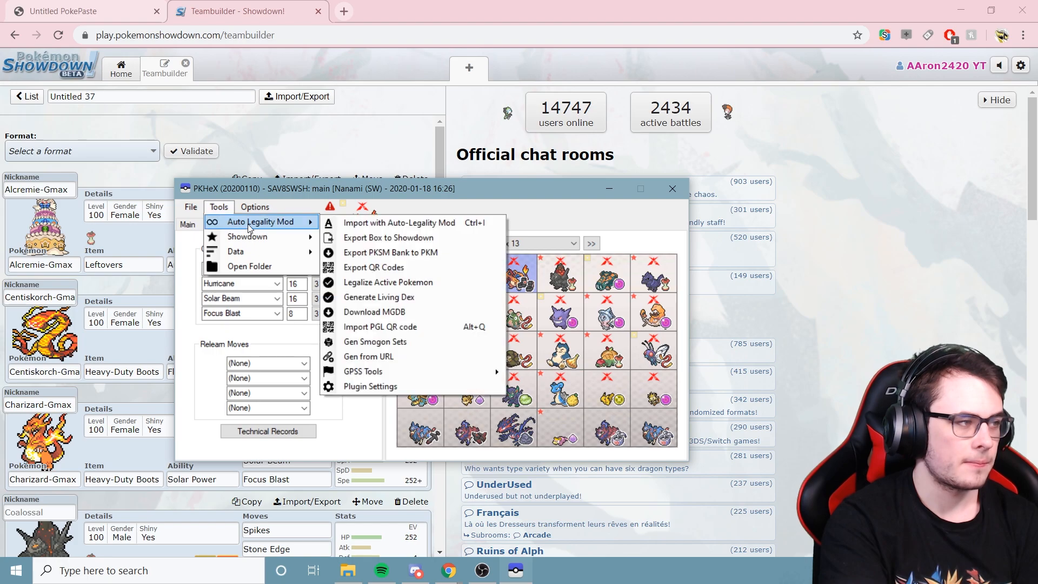
left_click(378, 282)
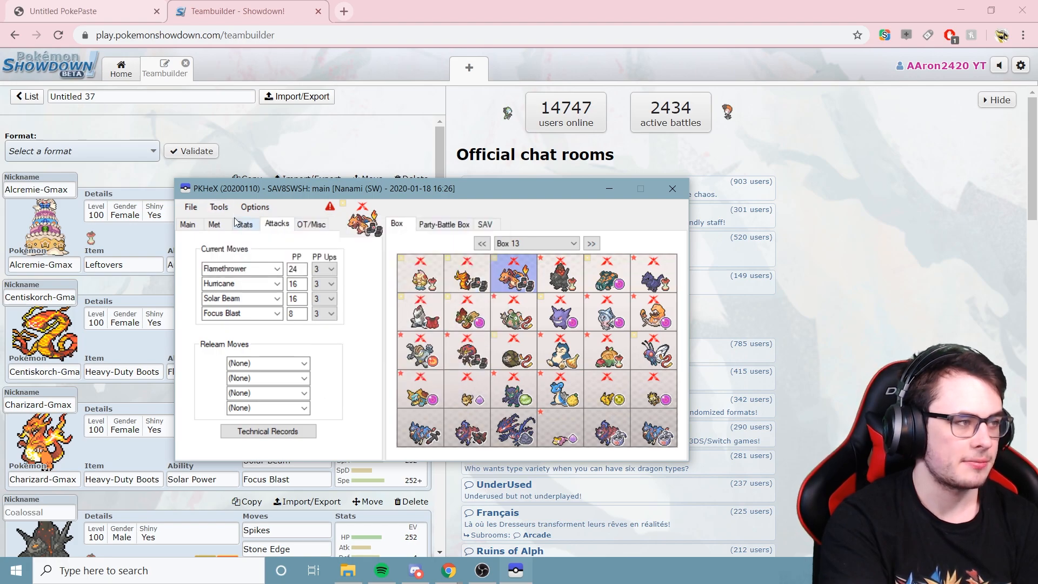
Export the edited Charizard set to the clipboard in Showdown format.
left_click(220, 206)
mouse_move(255, 237)
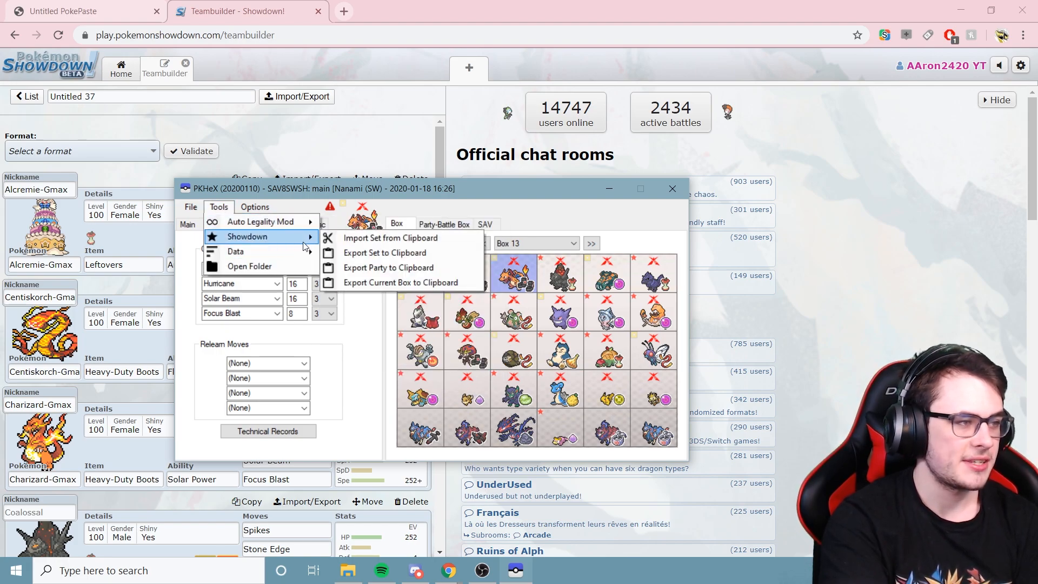
left_click(343, 253)
left_click(591, 374)
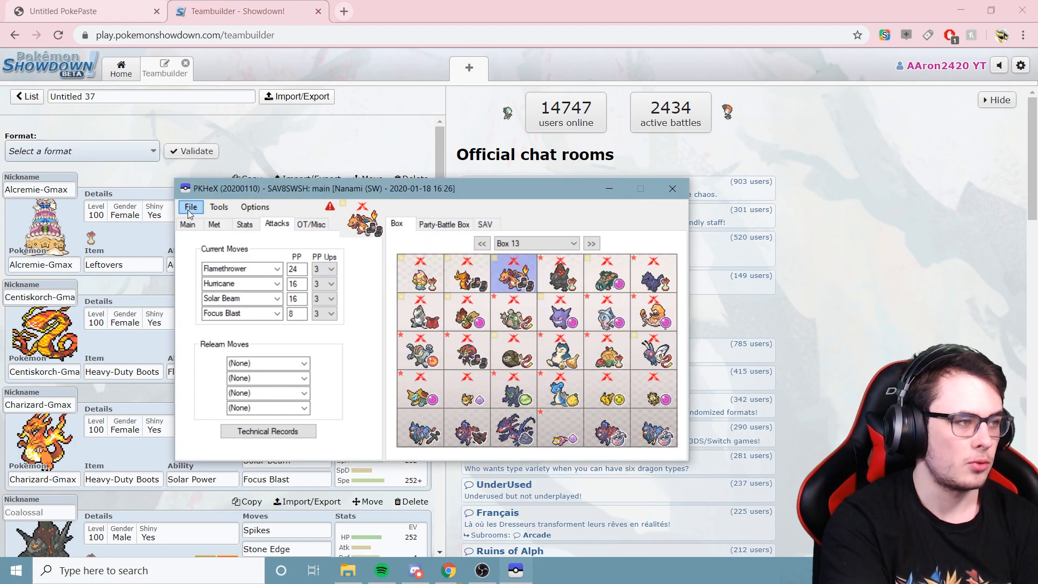
Import the copied Charizard set with Auto-Legality Mod, show Box 14 and check the imported Charizard's stats.
left_click(219, 206)
mouse_move(243, 220)
left_click(386, 220)
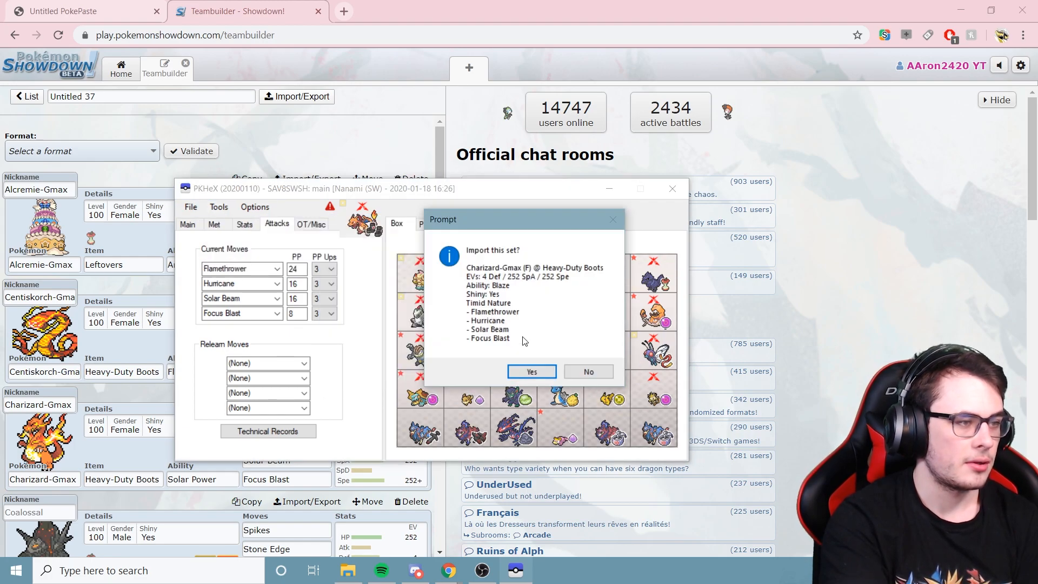
left_click(532, 372)
left_click(593, 244)
left_click(239, 225)
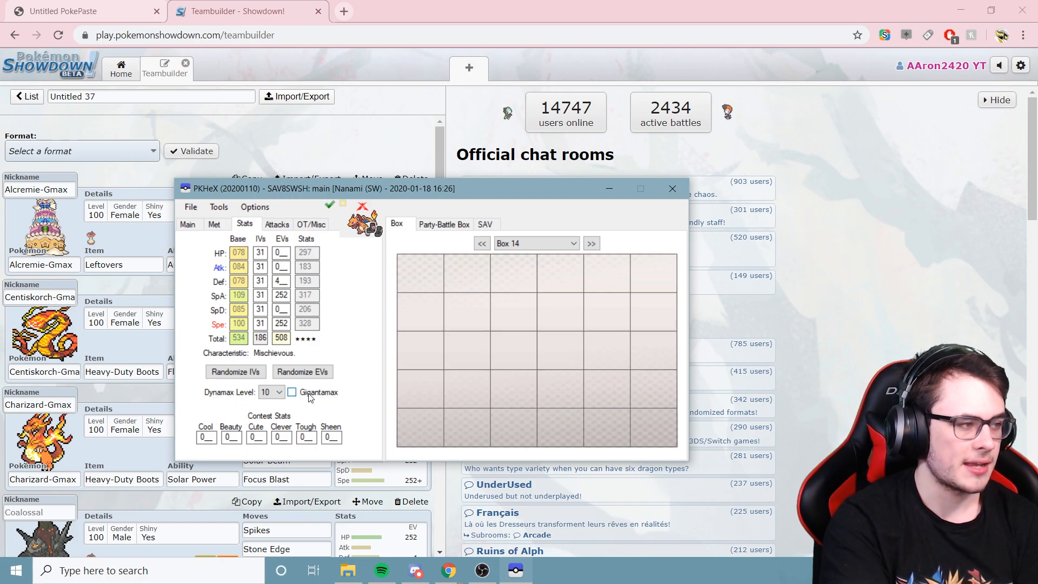
Return to Box 13 and view the stored Copperajah and Charizard to compare their IVs.
left_click(481, 244)
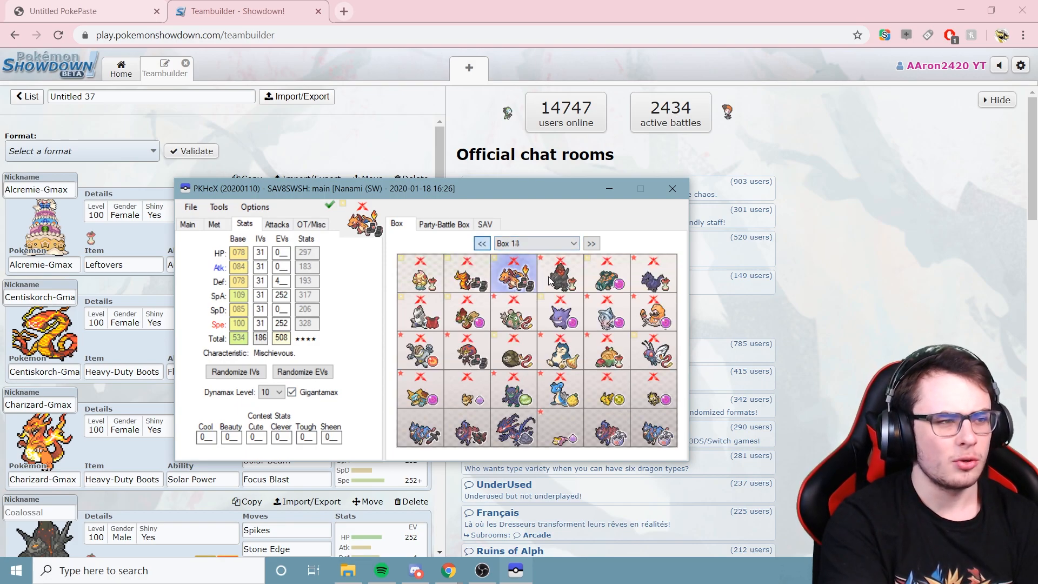
left_click(601, 280)
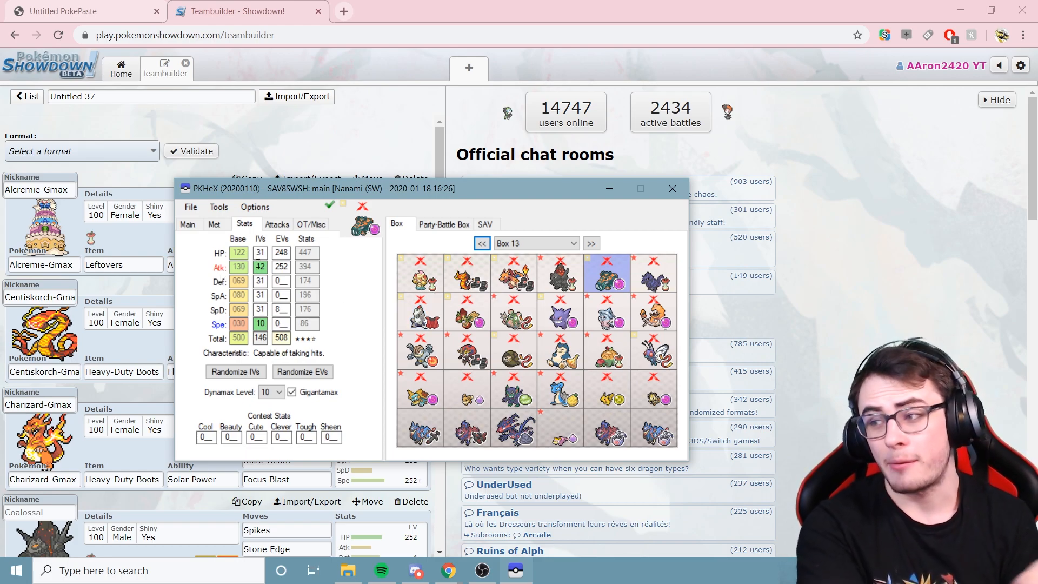
right_click(508, 275)
left_click(535, 282)
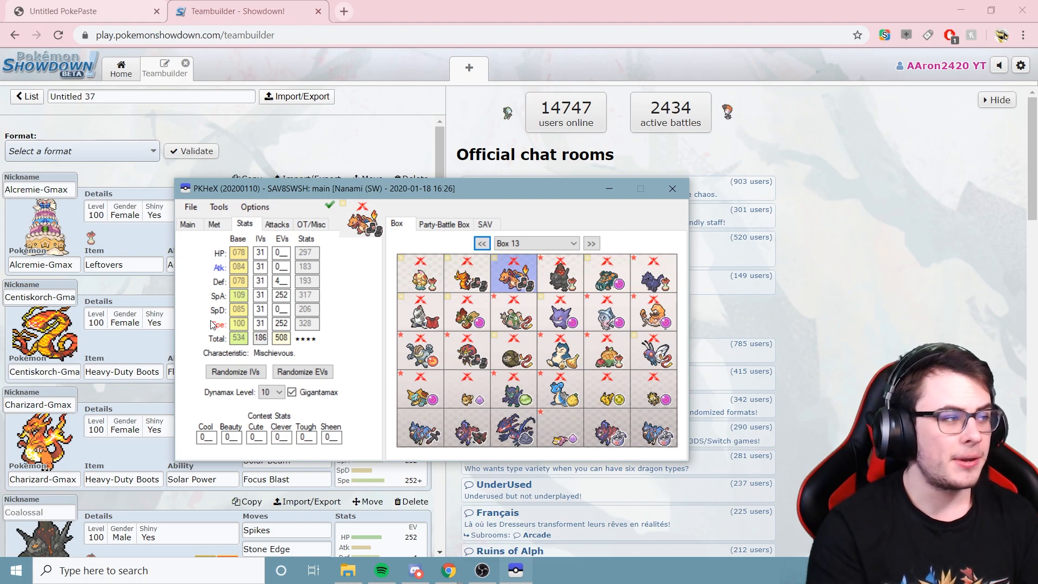
Open the Auto Legality Mod commands for the active Charizard.
left_click(219, 209)
mouse_move(254, 222)
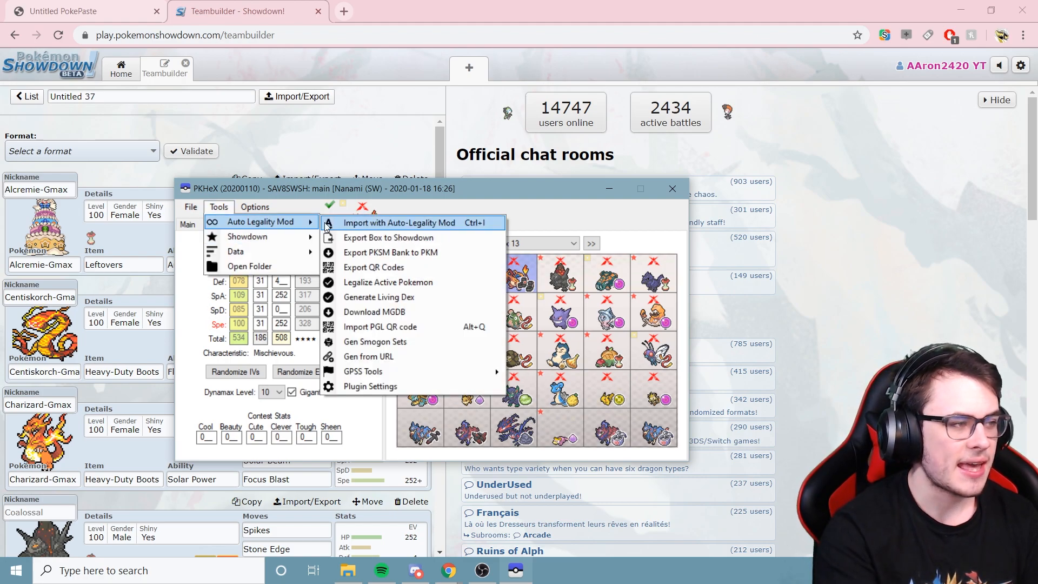